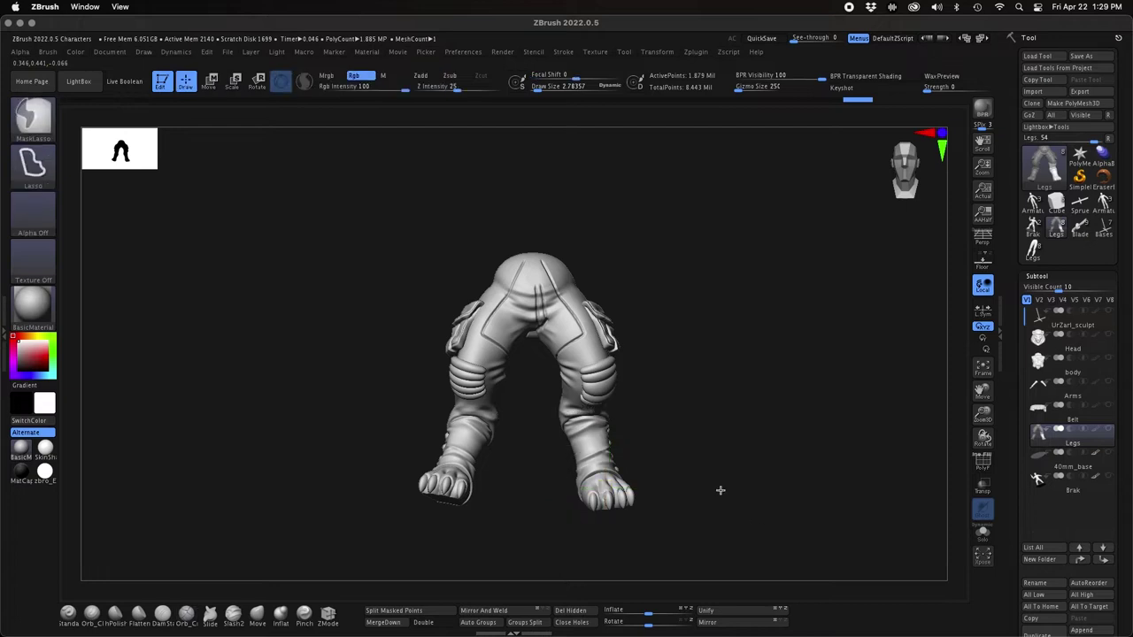
- Mask the Legs subtool except the character's left foot and adjust that foot's angle with the Transpose gizmo
key("ctrl")
mouse_move(956, 473)
left_mouse_down("alt")
mouse_move(880, 444)
mouse_move(780, 460)
left_mouse_up("alt")
mouse_move(713, 507)
left_mouse_down("ctrl")
mouse_move(544, 540)
mouse_move(520, 440)
left_mouse_up("ctrl")
mouse_move(801, 524)
left_mouse_down()
mouse_move(855, 543)
mouse_move(859, 558)
mouse_move(835, 451)
left_mouse_up()
left_click(835, 450, "ctrl")
left_click_drag(554, 463, 556, 331, "ctrl")
key("w")
left_click(759, 514, "ctrl")
left_click_drag(646, 478, 640, 473)
mouse_move(781, 531)
left_mouse_down()
mouse_move(843, 551)
mouse_move(835, 560)
left_mouse_up()
key("q")
- Lasso-mask the hips, thighs and left leg so only the character's right lower leg stays unmasked
mouse_move(509, 436)
left_mouse_down("ctrl")
mouse_move(726, 399)
mouse_move(725, 455)
left_mouse_up("ctrl")
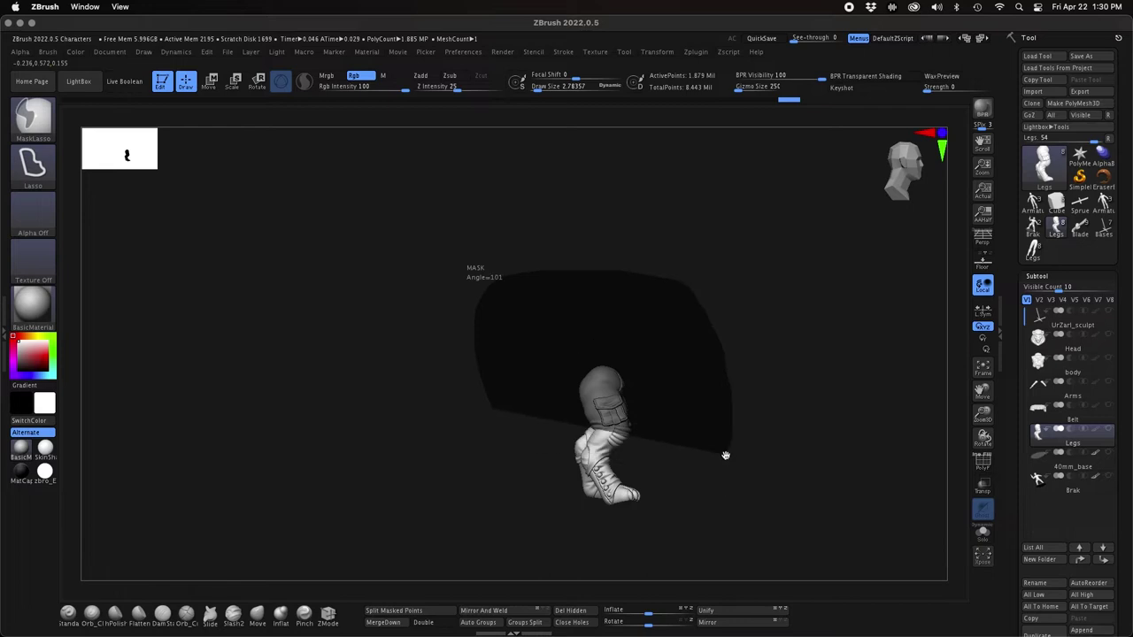
left_click_drag(613, 433, 607, 431, "ctrl")
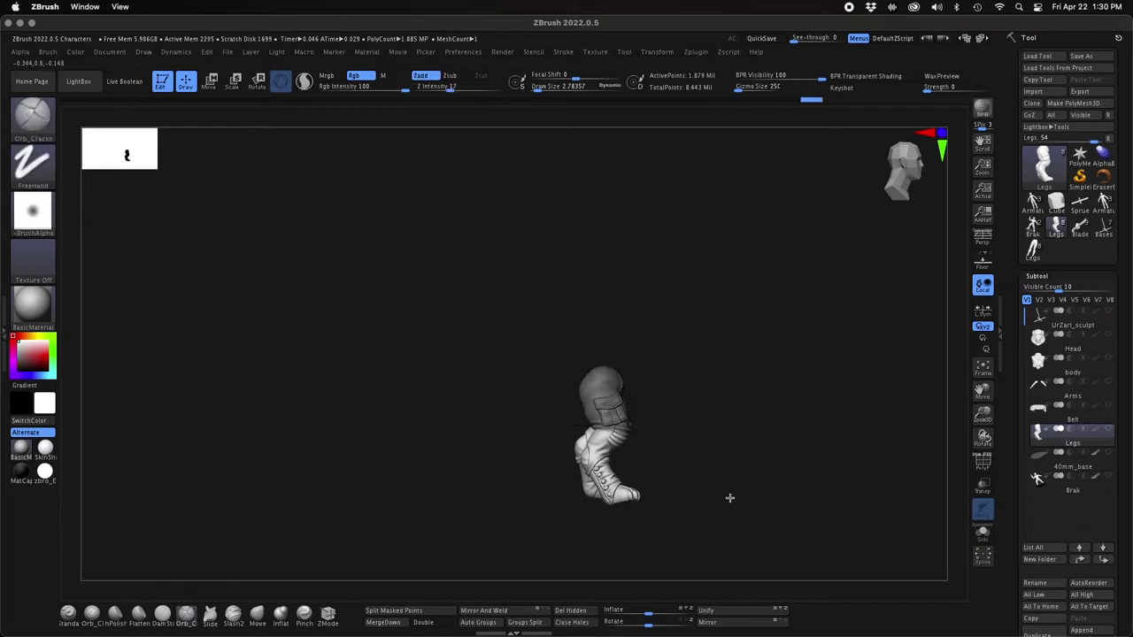
left_click_drag(754, 504, 673, 507, "shift")
mouse_move(609, 344)
left_mouse_down("ctrl")
mouse_move(809, 437)
mouse_move(566, 522)
left_mouse_up("ctrl")
mouse_move(700, 528)
left_mouse_down("shift")
mouse_move(829, 521)
mouse_move(699, 533)
mouse_move(748, 536)
mouse_move(729, 539)
mouse_move(739, 539)
left_mouse_up("shift")
- Place the gizmo on the unmasked right lower leg, rotate it about 22 degrees and fine-tune its position
key("w")
left_click_drag(606, 432, 606, 378, "alt")
left_click_drag(832, 524, 772, 568)
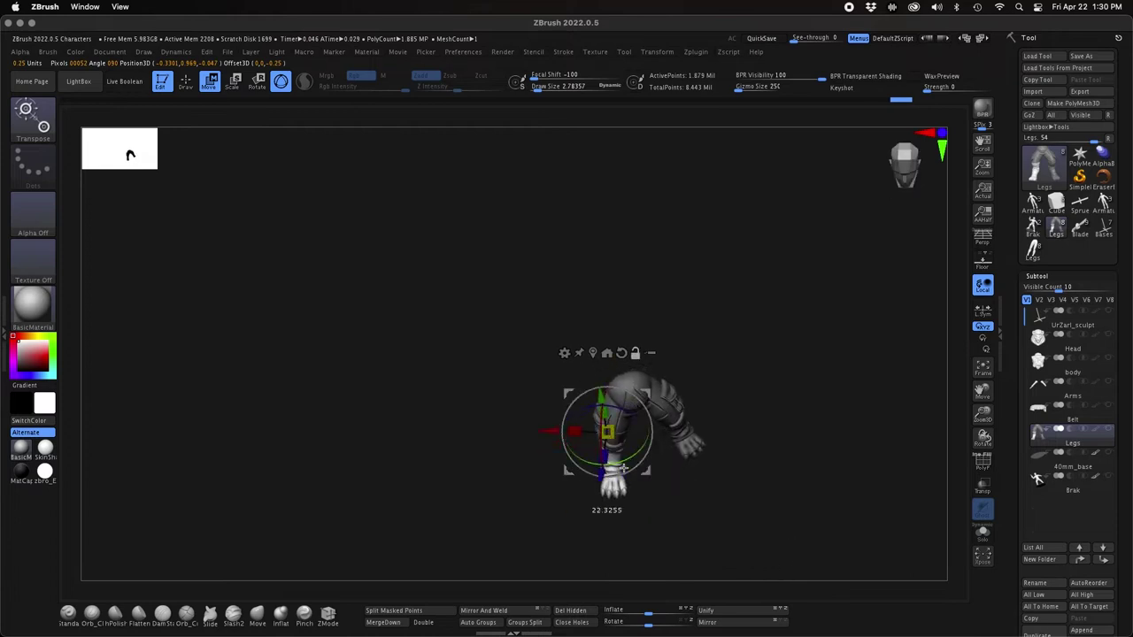
left_click_drag(541, 432, 546, 432, "alt")
left_click_drag(784, 456, 838, 516)
left_click_drag(658, 437, 657, 448, "alt")
left_click_drag(622, 409, 632, 421)
left_click_drag(840, 514, 833, 450)
left_click_drag(983, 414, 982, 487)
left_click_drag(826, 483, 767, 425, "alt")
left_click_drag(588, 331, 592, 344)
left_click_drag(863, 465, 726, 470)
- Reshape the character's right lower leg using the Move brush at a draw size of about 65
key("q")
key("s")
left_click(257, 617)
key("s")
left_click_drag(717, 385, 723, 385)
mouse_move(544, 358)
left_mouse_down()
mouse_move(499, 358)
mouse_move(556, 347)
left_mouse_up()
mouse_move(926, 364)
left_mouse_down()
mouse_move(828, 370)
mouse_move(832, 443)
mouse_move(722, 425)
left_mouse_up()
left_click(832, 443, "ctrl")
- Fine-tune the pose of the character's right lower leg with the gizmo and clear the mask
right_click_drag(749, 444, 663, 516)
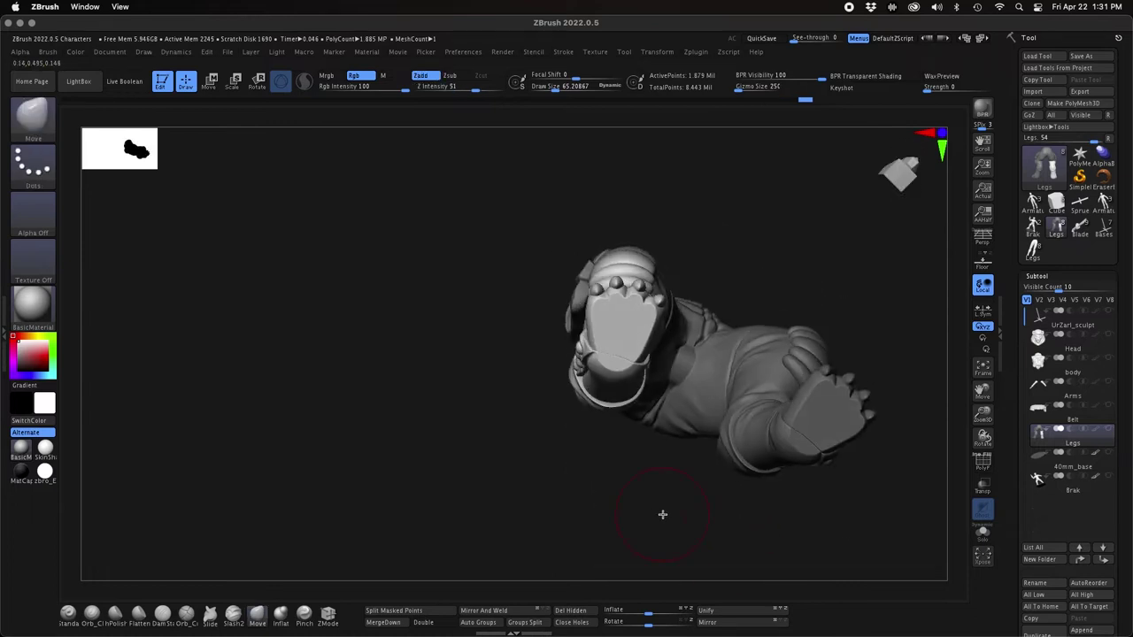
key("w")
right_click_drag(700, 403, 739, 493)
left_click_drag(669, 335, 663, 346)
right_click_drag(686, 347, 653, 335)
left_click_drag(653, 330, 649, 329)
mouse_move(654, 332)
right_mouse_down()
mouse_move(847, 452)
mouse_move(655, 460)
right_mouse_up()
key("q")
left_click_drag(655, 460, 662, 471, "ctrl")
- Nudge the outer edge of the character's right knee pad into shape with the Move brush
mouse_move(650, 429)
right_mouse_down()
mouse_move(663, 463)
mouse_move(665, 367)
mouse_move(636, 299)
right_mouse_up()
right_click_drag(480, 409, 655, 306)
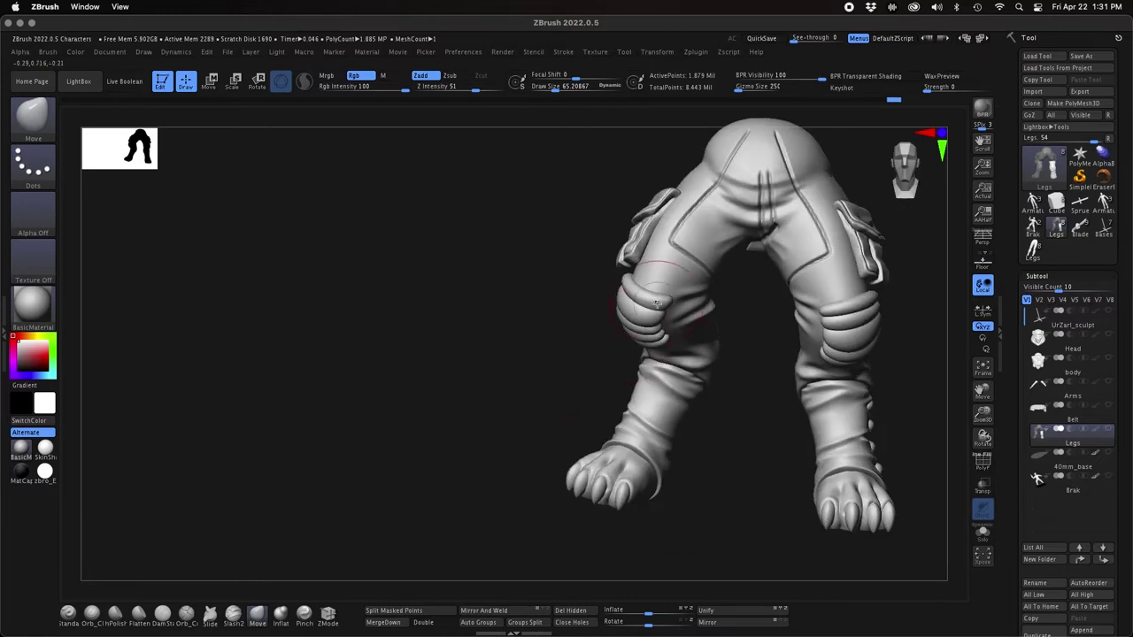
left_click_drag(624, 296, 630, 292)
mouse_move(496, 399)
right_mouse_down()
mouse_move(655, 425)
mouse_move(611, 337)
mouse_move(823, 519)
mouse_move(790, 515)
right_mouse_up()
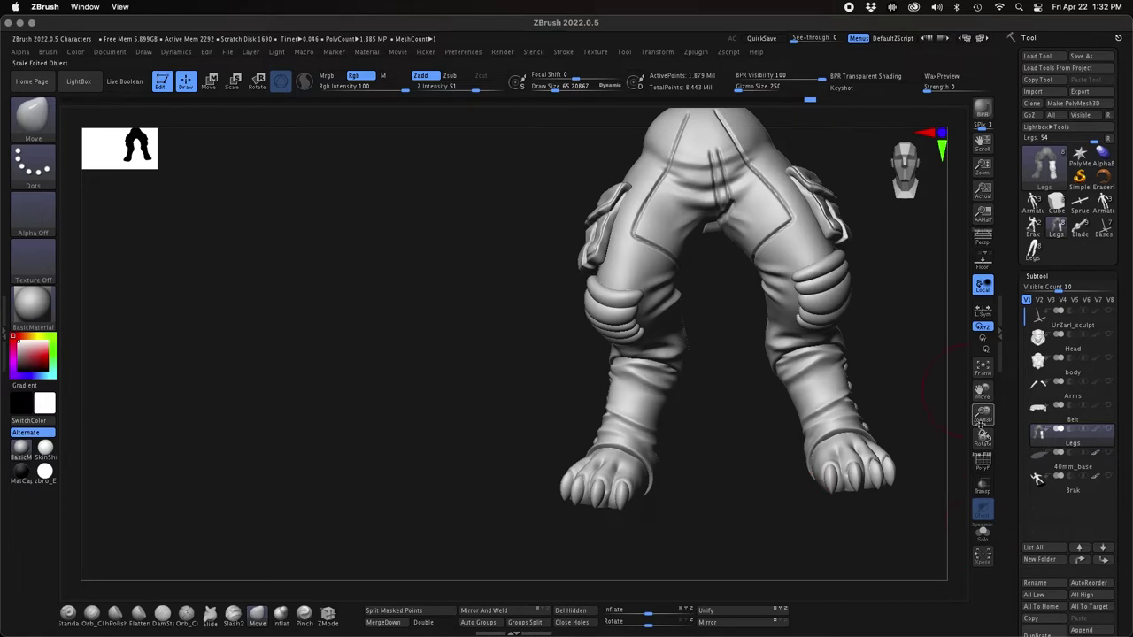
- Mask both legs so only the pelvis is free, reset and center the gizmo, and adjust the pelvis
right_click_drag(867, 354, 671, 427, "alt")
right_click_drag(435, 187, 872, 410, "ctrl")
left_click_drag(415, 340, 436, 355, "ctrl")
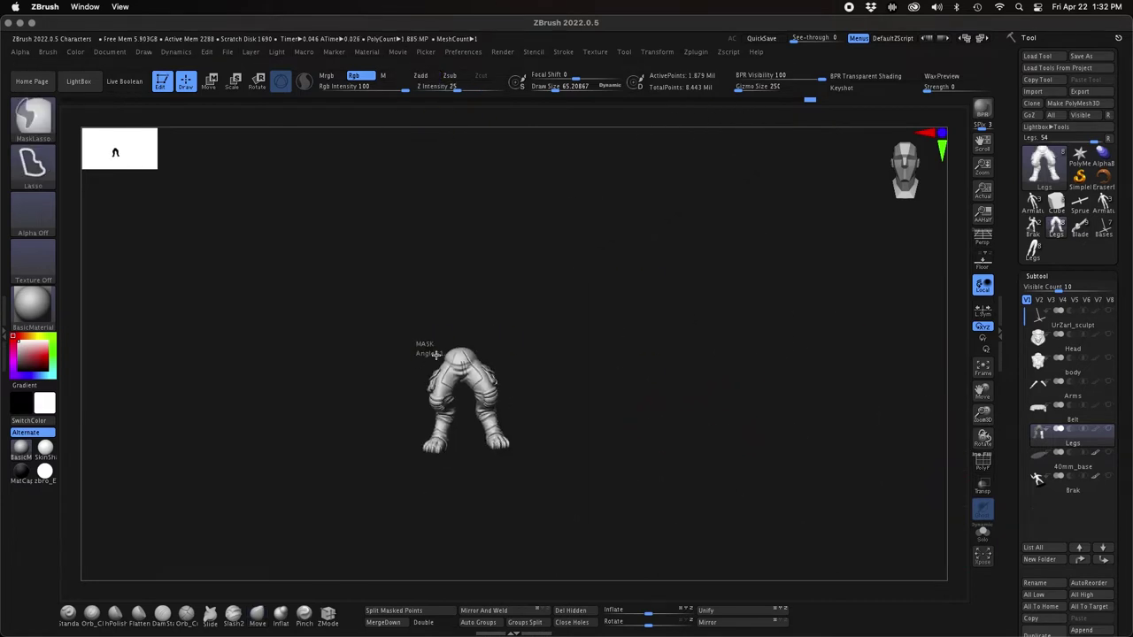
left_click_drag(487, 327, 492, 347, "ctrl")
left_click(634, 384, "ctrl")
mouse_move(635, 384)
right_mouse_down()
mouse_move(749, 387)
mouse_move(642, 386)
mouse_move(735, 474)
right_mouse_up()
key("w")
left_click(463, 310, "alt")
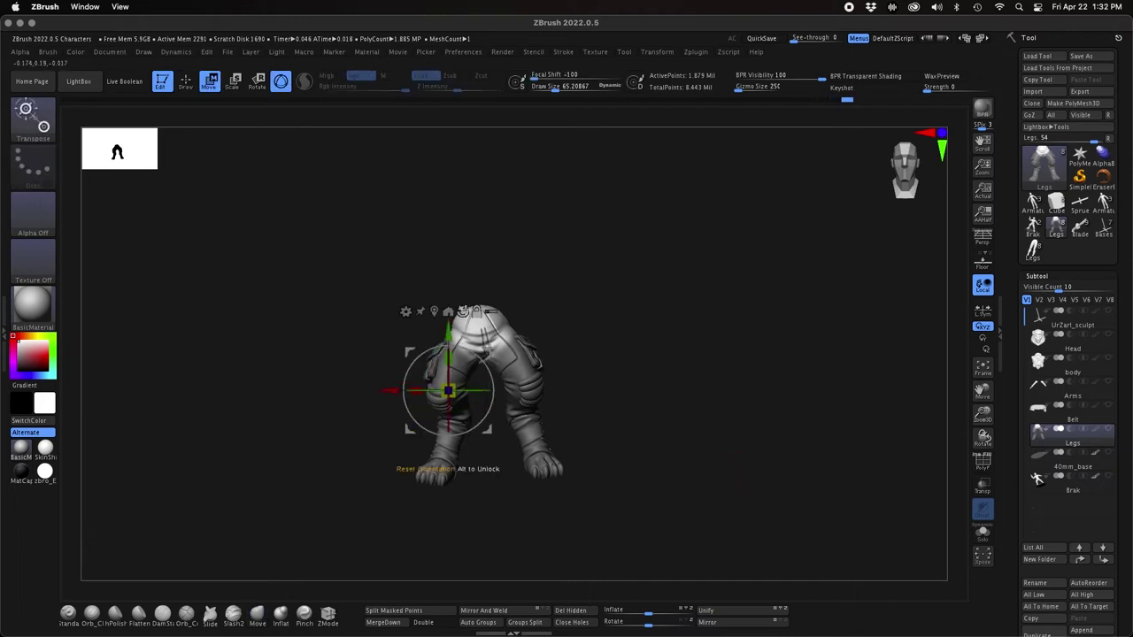
left_click(435, 311, "alt")
left_click_drag(521, 318, 523, 297)
right_click_drag(675, 434, 841, 480, "alt")
key("q")
- Mask everything except the character's right foot and center the gizmo on it
mouse_move(775, 496)
left_mouse_down()
mouse_move(716, 493)
mouse_move(785, 499)
mouse_move(708, 508)
left_mouse_up()
mouse_move(627, 527)
left_mouse_down("ctrl")
mouse_move(326, 425)
mouse_move(396, 427)
left_mouse_up("ctrl")
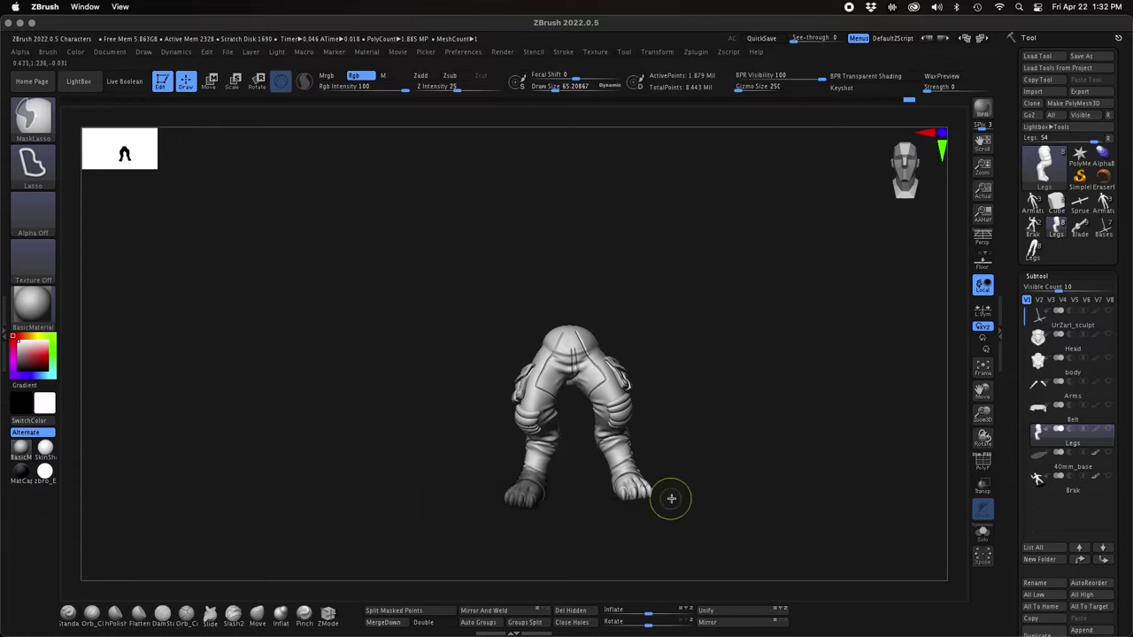
left_click(714, 514, "ctrl")
left_click_drag(354, 242, 658, 547, "ctrl")
mouse_move(748, 494)
left_mouse_down()
mouse_move(809, 488)
mouse_move(743, 495)
left_mouse_up()
left_click_drag(744, 496, 743, 445, "alt")
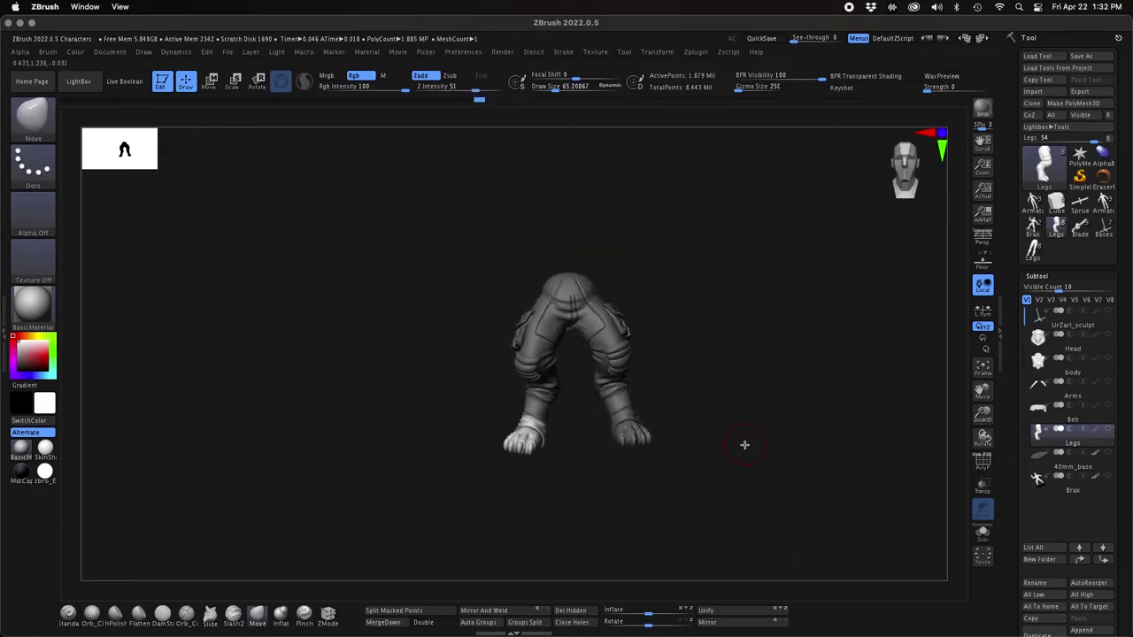
key("w")
left_click(555, 226, "alt")
left_click_drag(574, 469, 632, 469, "shift")
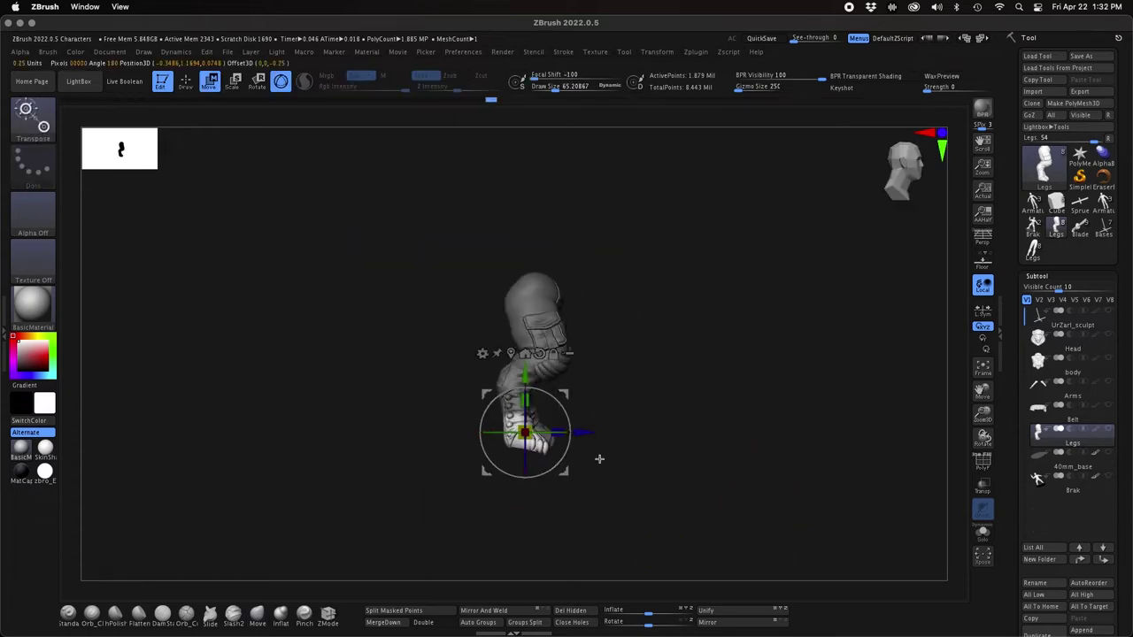
left_click_drag(558, 456, 559, 457)
key("ctrl+z")
- Rotate the character's right foot about 7 degrees, tilt it around X and shift it slightly forward along Z
left_click_drag(641, 473, 650, 514)
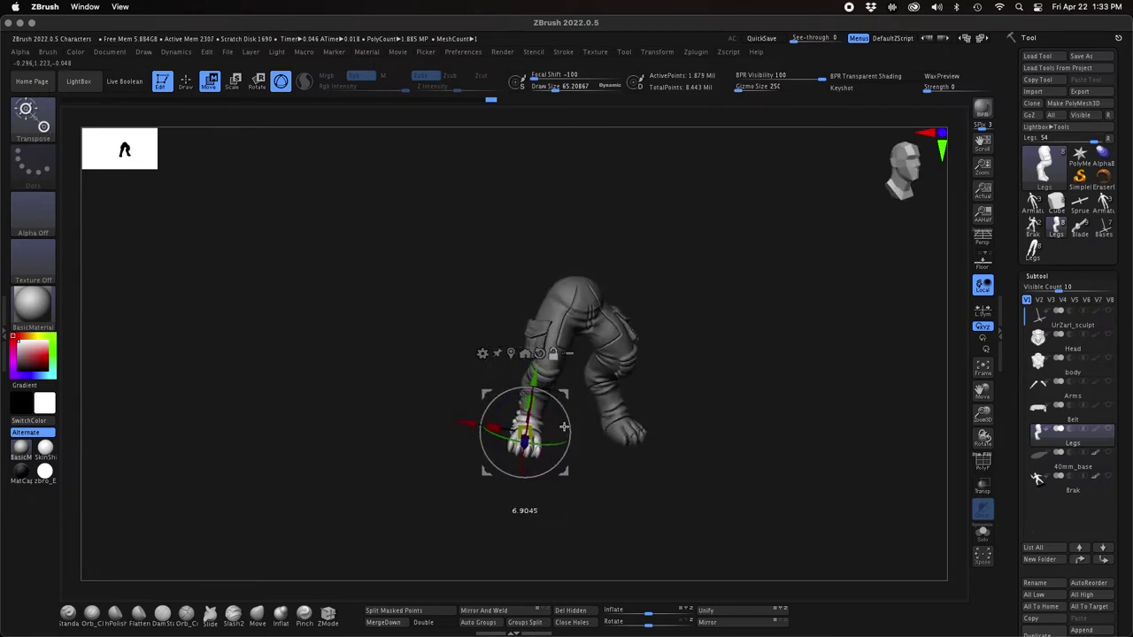
left_click_drag(565, 425, 567, 426)
left_click_drag(653, 433, 682, 437, "shift")
left_click_drag(644, 484, 741, 494, "shift")
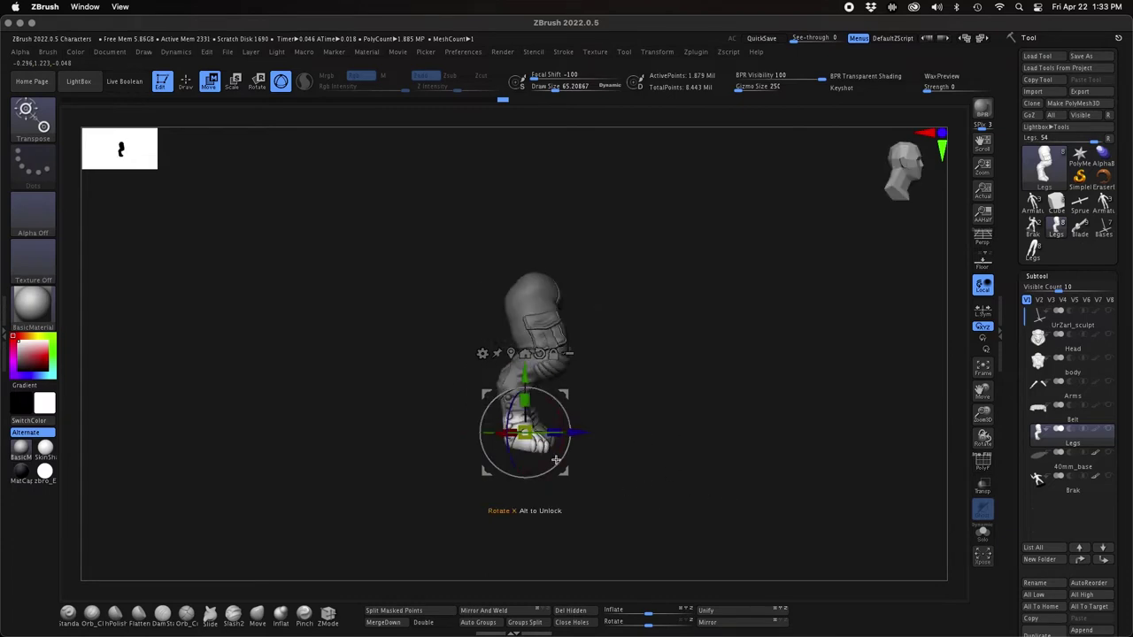
left_click_drag(558, 455, 642, 478)
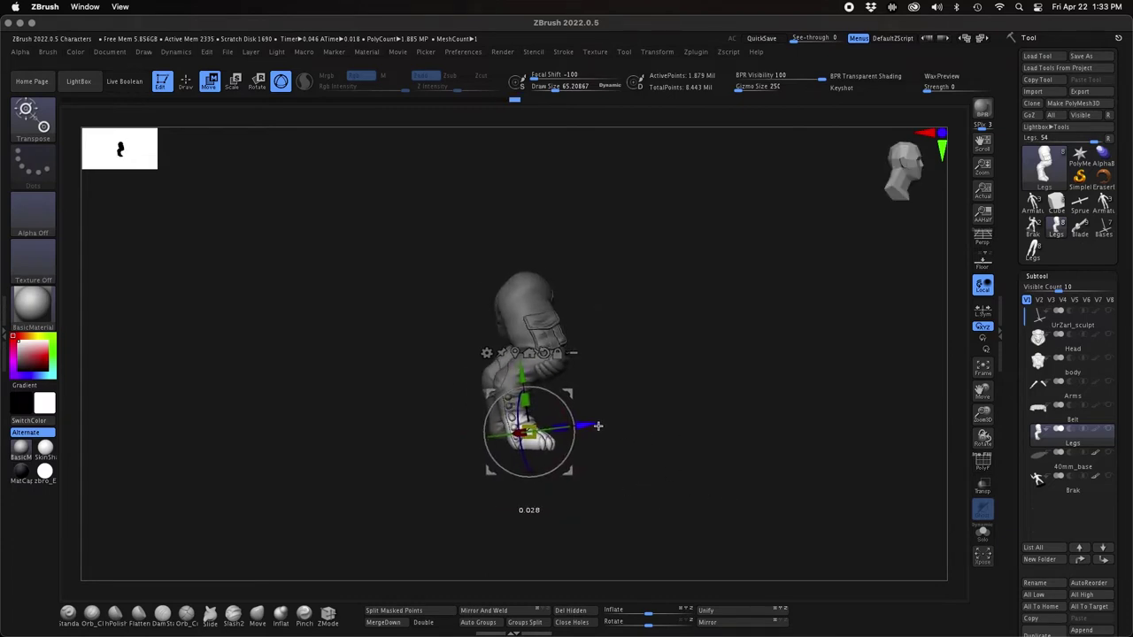
left_click_drag(598, 426, 705, 489)
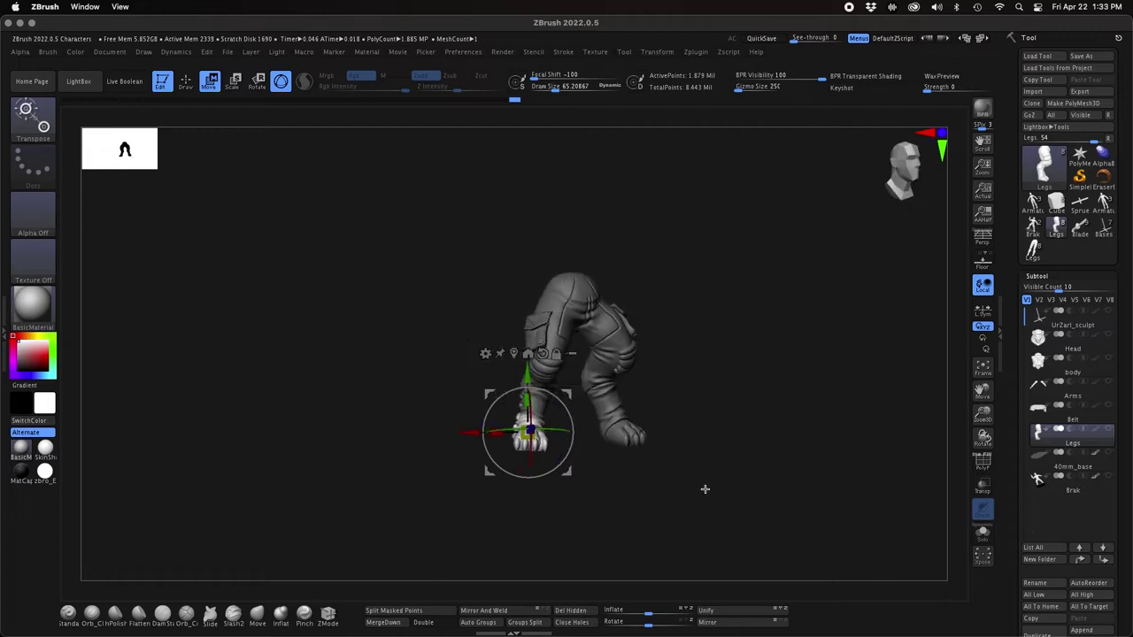
- Fine-tune the character's right foot with the gizmo in a close side view and clear the mask
left_click_drag(983, 414, 967, 476)
left_click_drag(623, 458, 543, 370)
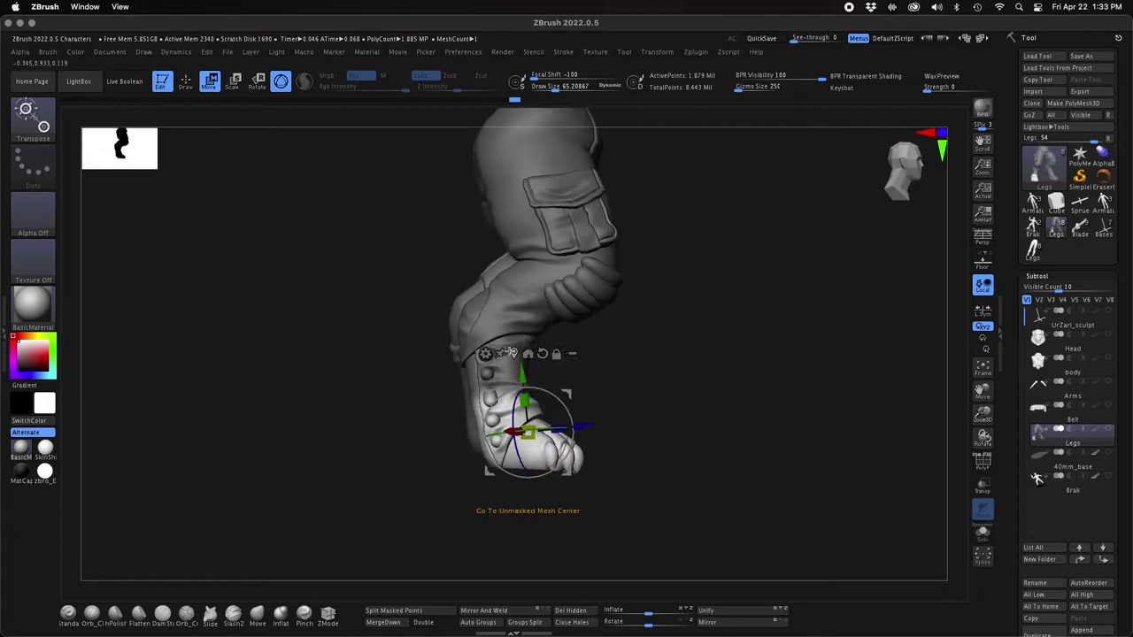
left_click_drag(580, 430, 685, 571, "shift")
key("q")
key("w")
left_click_drag(550, 512, 543, 507)
mouse_move(685, 560)
left_mouse_down()
mouse_move(597, 564)
mouse_move(795, 439)
mouse_move(745, 461)
mouse_move(768, 389)
left_mouse_up()
key("q")
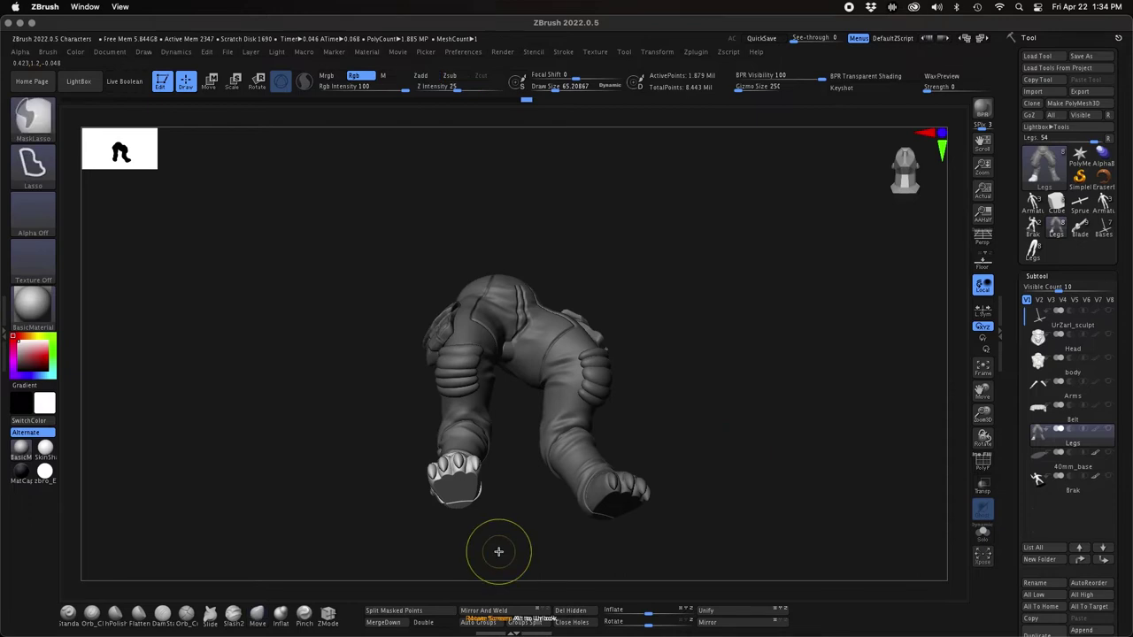
left_click_drag(498, 551, 425, 578, "ctrl")
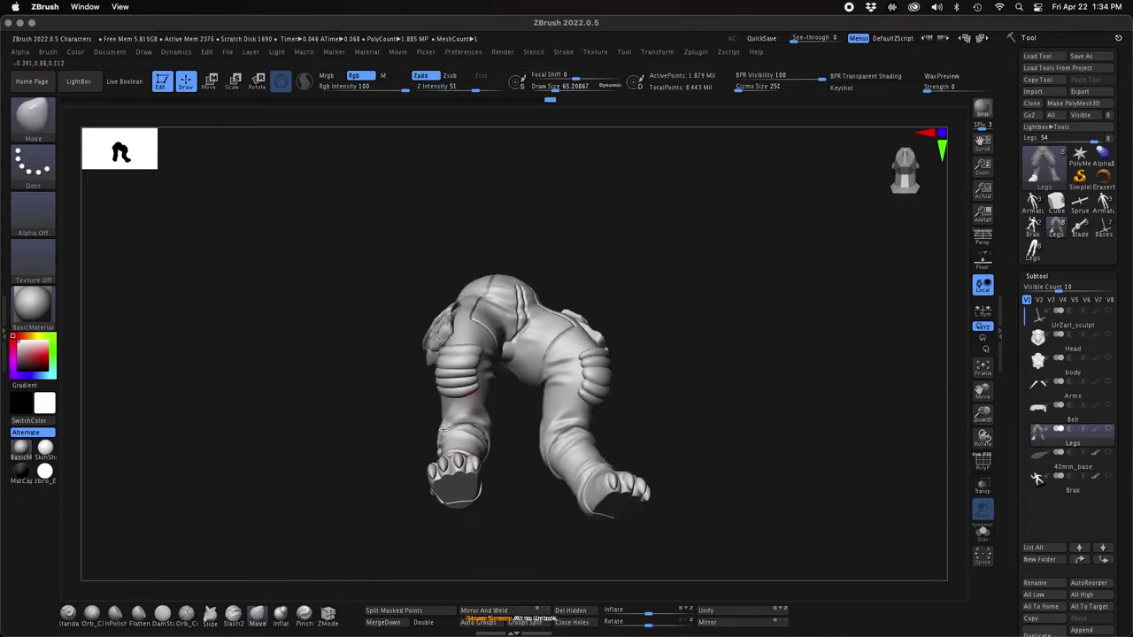
- Set the Move brush's draw size to about 27 and nudge the top button on the right lower leg
left_click_drag(509, 464, 501, 550)
mouse_move(983, 414)
left_mouse_down()
mouse_move(1001, 464)
mouse_move(1001, 511)
left_mouse_up()
key("s")
left_click(753, 451)
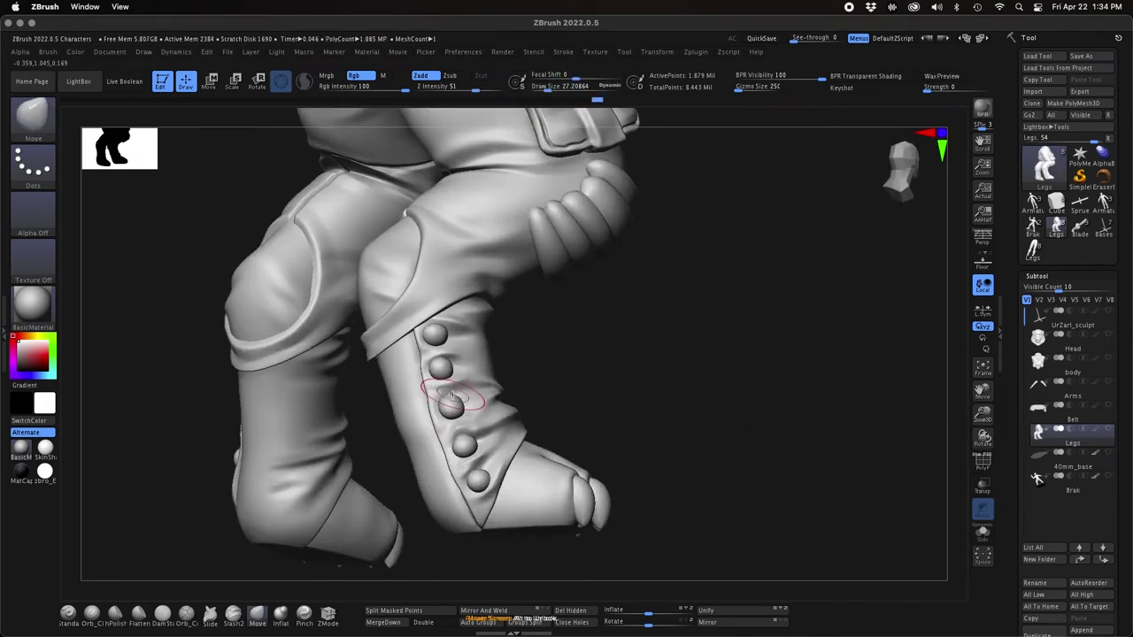
right_click_drag(451, 395, 318, 403)
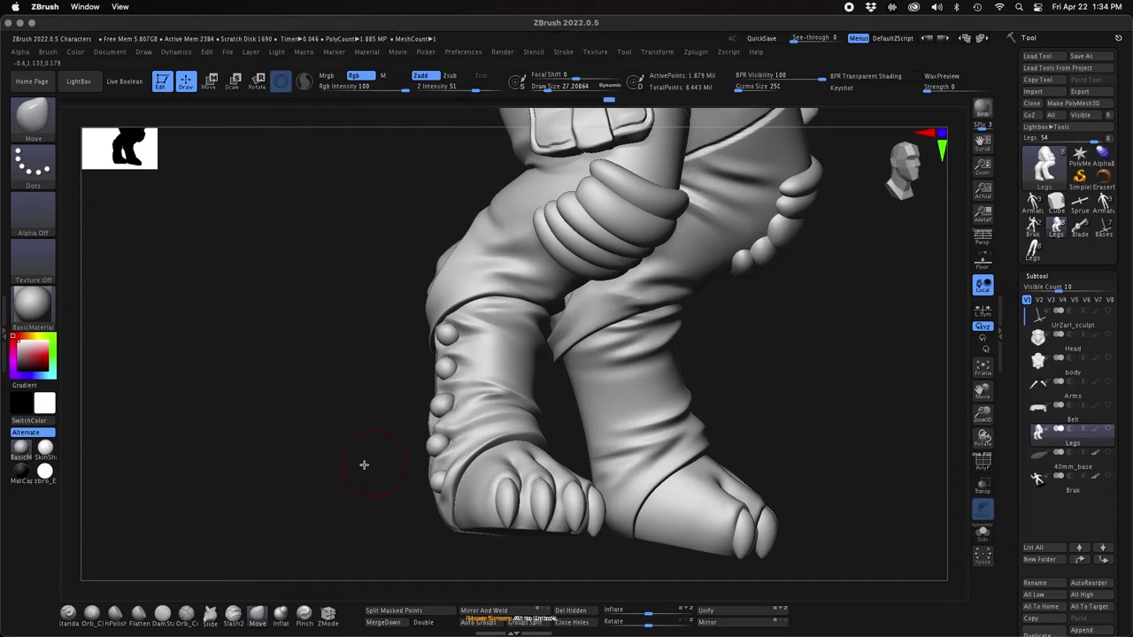
left_click_drag(364, 464, 325, 461)
left_click_drag(451, 334, 452, 332)
left_click_drag(382, 424, 333, 426)
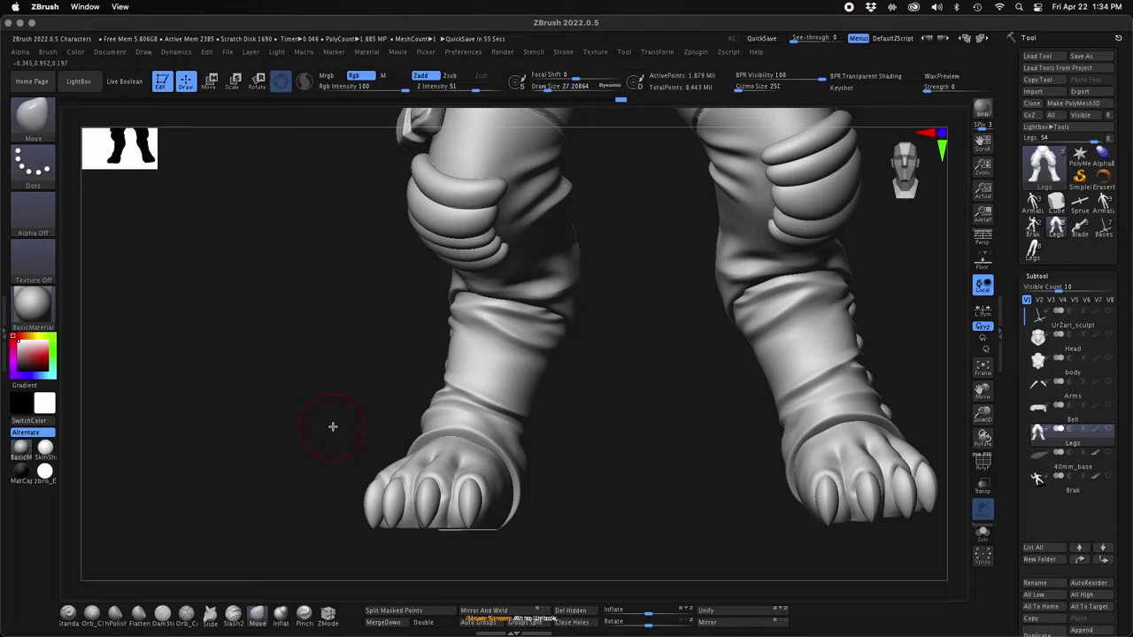
- Lasso-mask the hips, upper legs and right leg, leaving only the character's left foot area unmasked
left_click_drag(982, 416, 674, 405)
left_click_drag(675, 406, 753, 478, "alt")
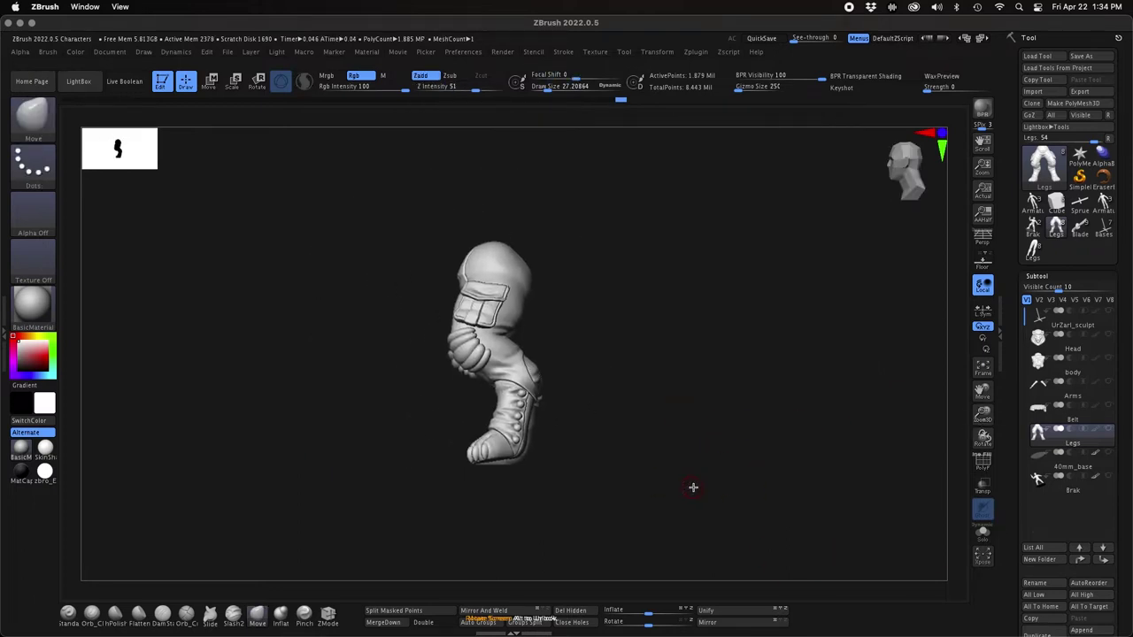
mouse_move(370, 430)
left_mouse_down("ctrl")
mouse_move(619, 470)
mouse_move(594, 467)
left_mouse_up("ctrl")
mouse_move(685, 497)
left_mouse_down()
mouse_move(779, 511)
mouse_move(753, 520)
left_mouse_up()
left_click_drag(590, 202, 542, 534, "ctrl")
left_click_drag(756, 536, 748, 519, "shift")
- Center the gizmo on the character's left foot, rotate it about 5.6 degrees and shift it slightly forward
key("w")
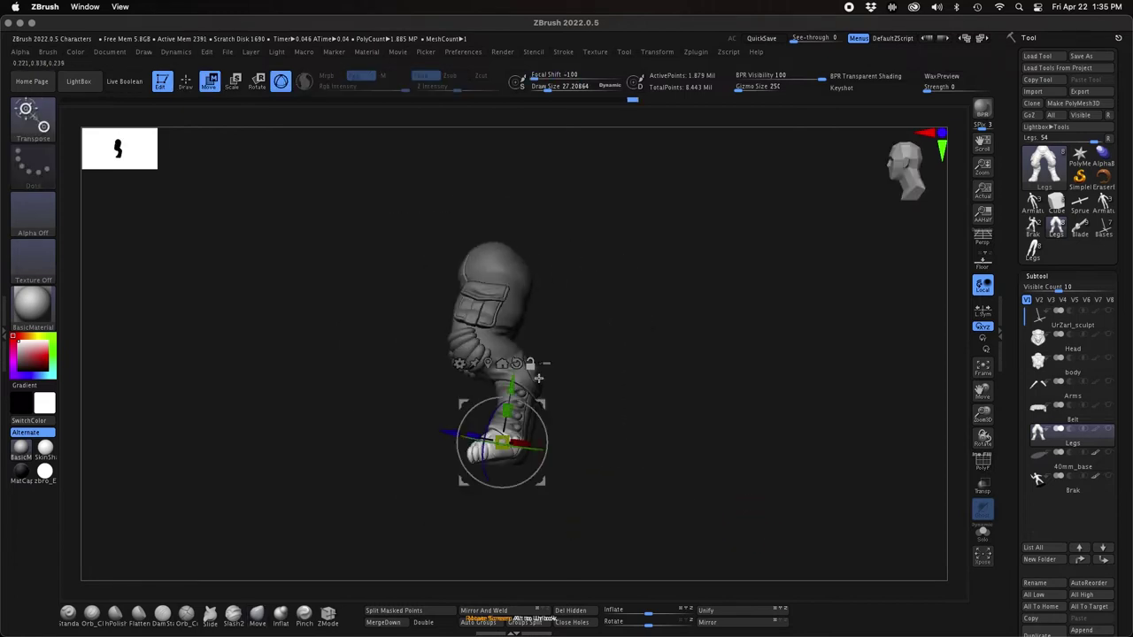
left_click_drag(657, 473, 682, 475, "shift")
left_click(488, 364, "alt")
left_click_drag(773, 474, 713, 551, "shift")
left_click_drag(988, 436, 682, 475, "alt")
left_click_drag(553, 412, 551, 418)
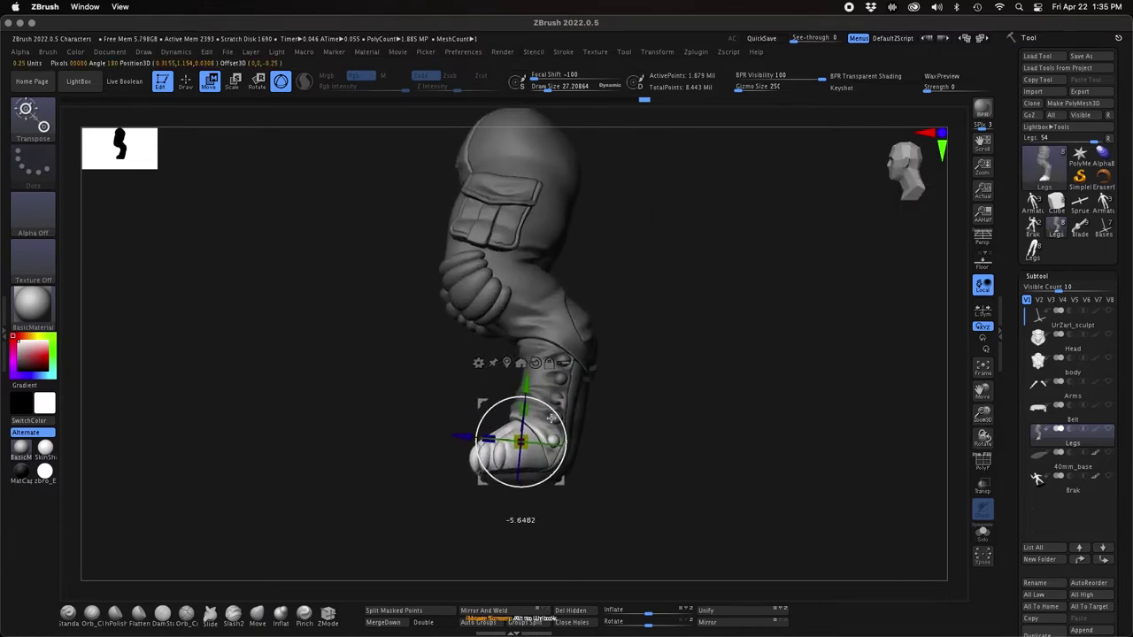
left_click_drag(460, 436, 458, 436)
mouse_move(611, 485)
left_mouse_down()
mouse_move(670, 524)
mouse_move(690, 513)
mouse_move(625, 501)
left_mouse_up()
key("q")
- Isolate the foot polygroup to mask everything else, and lasso-mask the right foot so only the left remains free
left_click(527, 450, "ctrl+shift")
left_click(751, 497, "ctrl")
left_click(752, 496, "ctrl+shift")
left_click(753, 496, "ctrl")
left_click_drag(752, 497, 820, 492, "shift")
left_click_drag(333, 433, 133, 387, "ctrl")
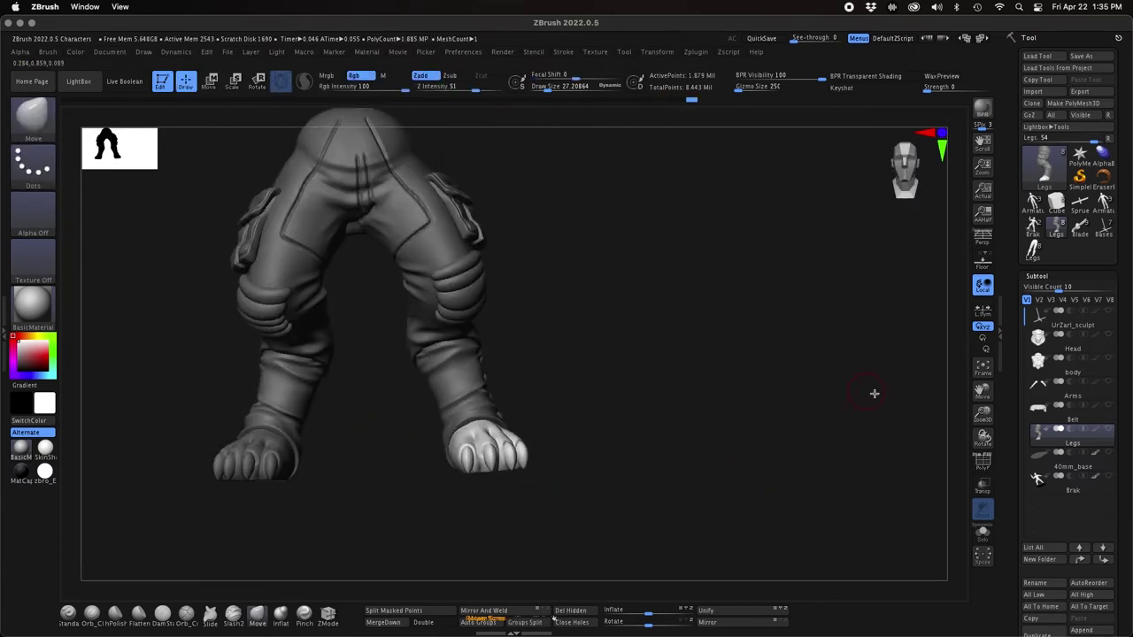
- Adjust the left foot's rotation and placement from the front and side views and clear the mask
left_click_drag(874, 394, 812, 423, "shift")
key("w")
left_click_drag(560, 435, 560, 436)
left_click_drag(652, 450, 718, 449, "shift")
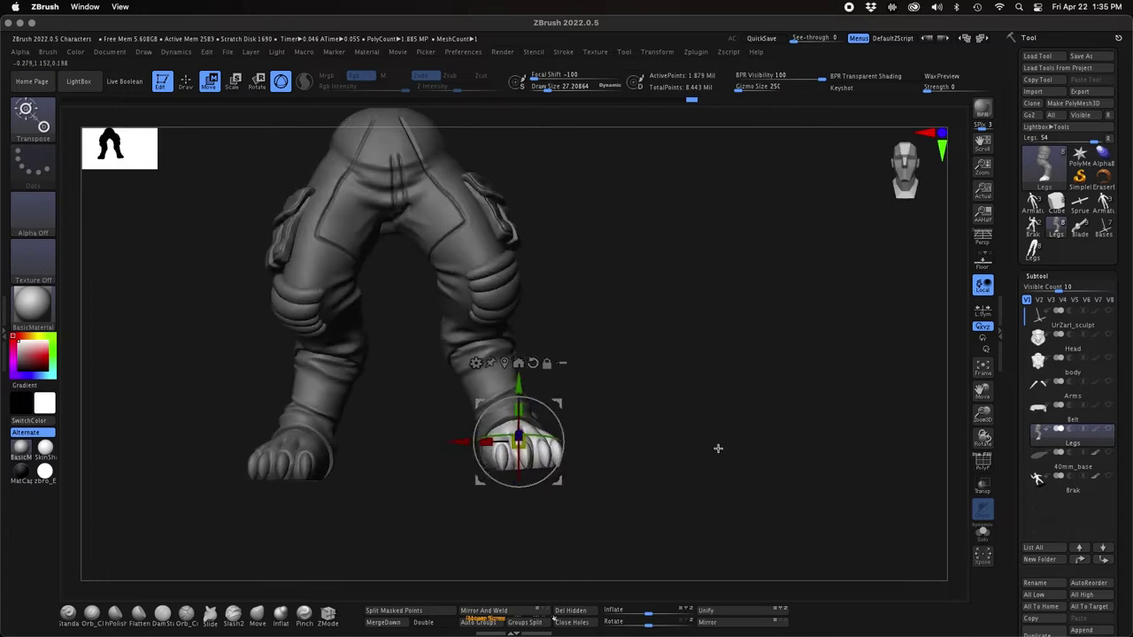
left_click_drag(637, 445, 563, 436)
left_click_drag(751, 456, 688, 458, "shift")
left_click_drag(556, 462, 555, 463)
left_click_drag(774, 491, 797, 394, "shift")
left_click(798, 394, "ctrl")
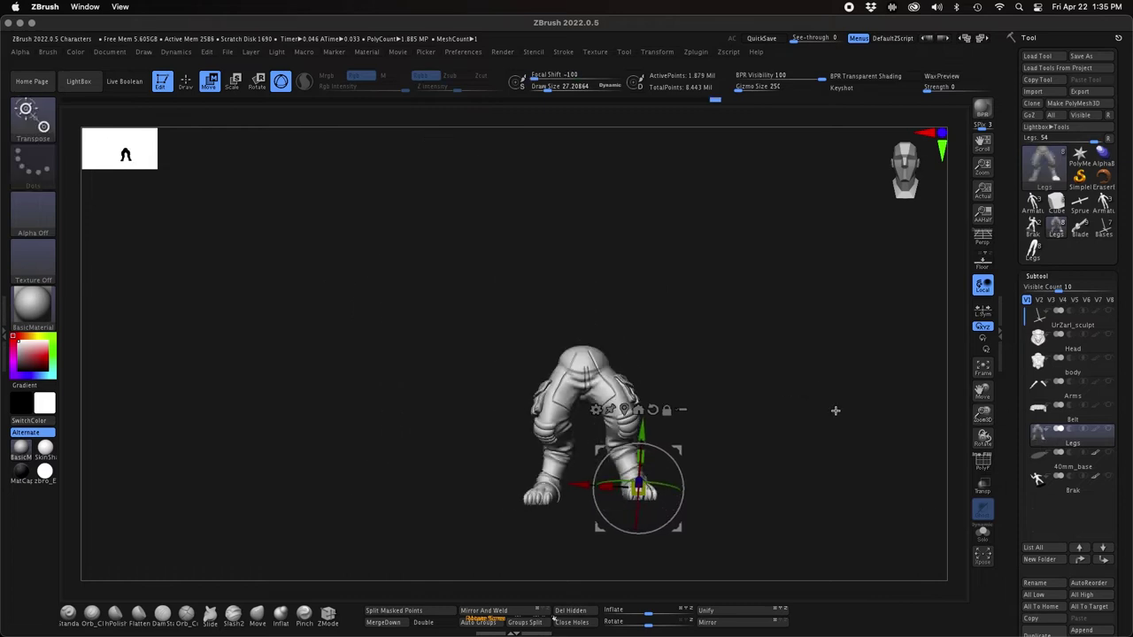
- Mask the hips and right leg, align the gizmo with the left thigh, rotate the left leg and clear the mask
key("q")
mouse_move(671, 268)
left_mouse_down("ctrl")
mouse_move(581, 591)
mouse_move(550, 570)
left_mouse_up("ctrl")
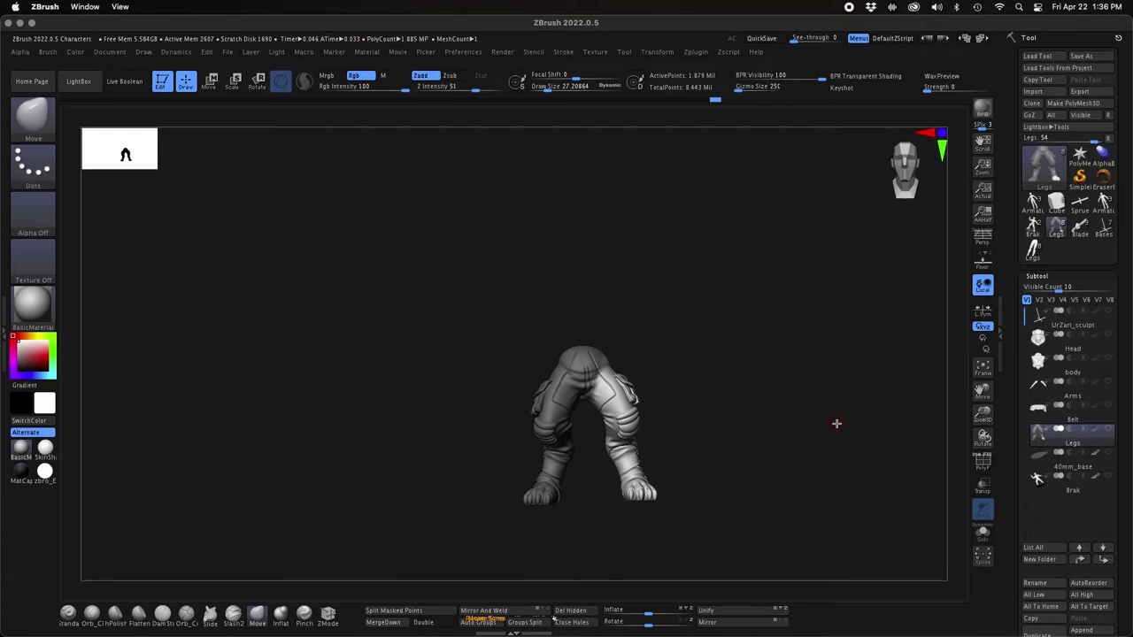
key("w")
left_click_drag(686, 410, 686, 412, "alt")
left_click_drag(639, 489, 611, 393, "alt")
left_click_drag(653, 375, 654, 378, "alt")
left_click_drag(839, 392, 803, 467, "alt")
left_click_drag(559, 440, 557, 439)
key("q")
mouse_move(883, 489)
left_mouse_down()
mouse_move(827, 506)
mouse_move(827, 496)
mouse_move(779, 496)
mouse_move(888, 496)
left_mouse_up()
left_click_drag(785, 486, 766, 341, "alt")
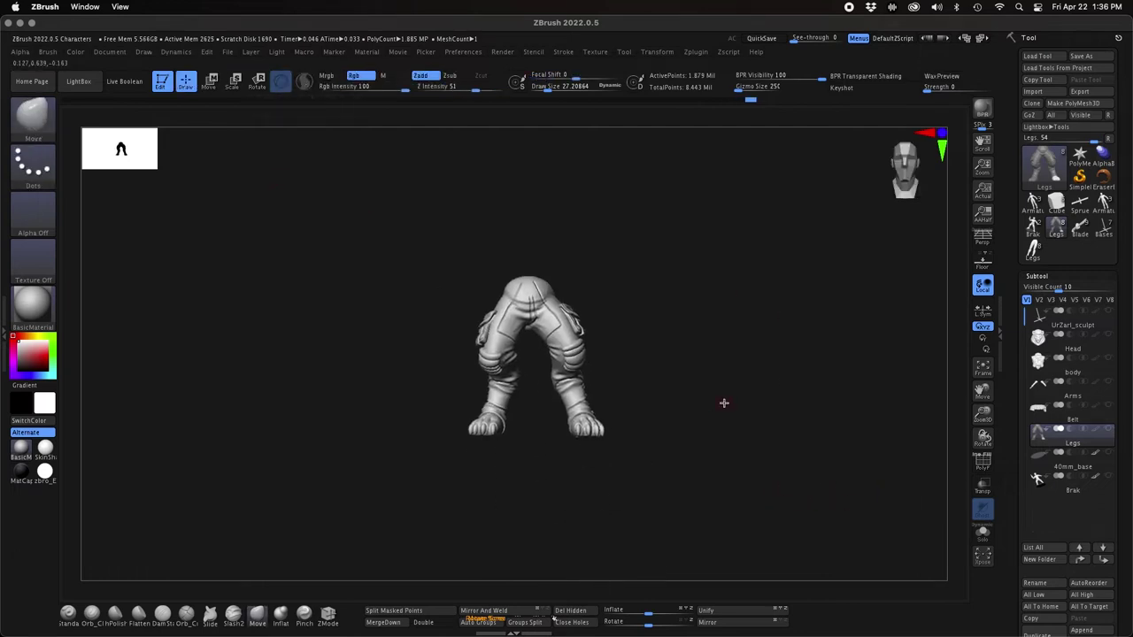
- Save the project as Characters.ZPR in the CHARACTERS folder
key("w")
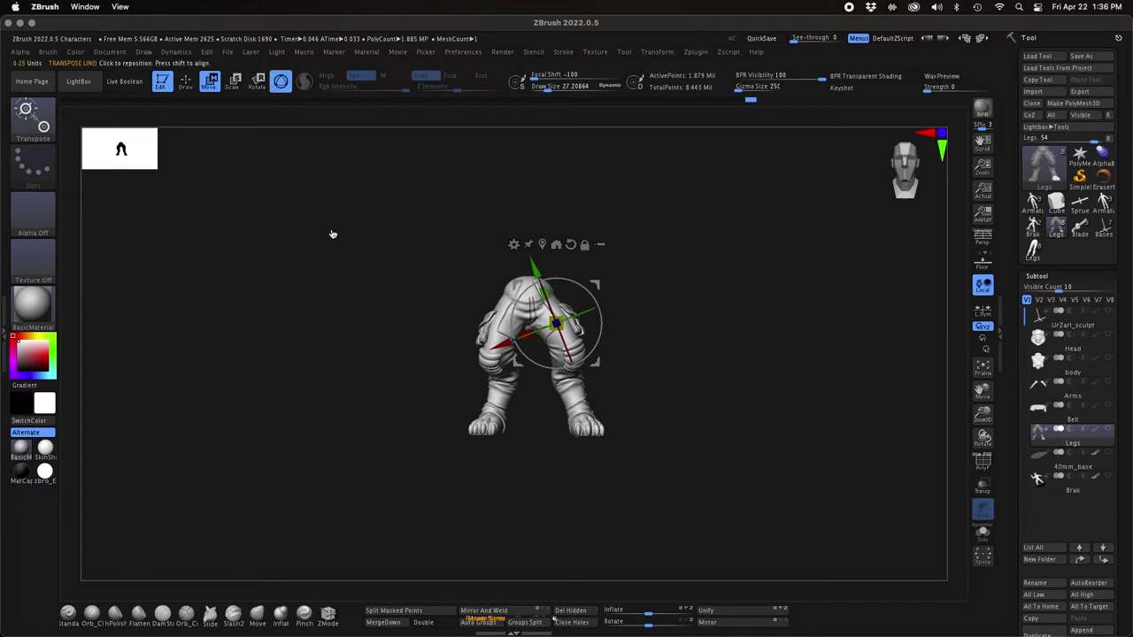
key("ctrl+s")
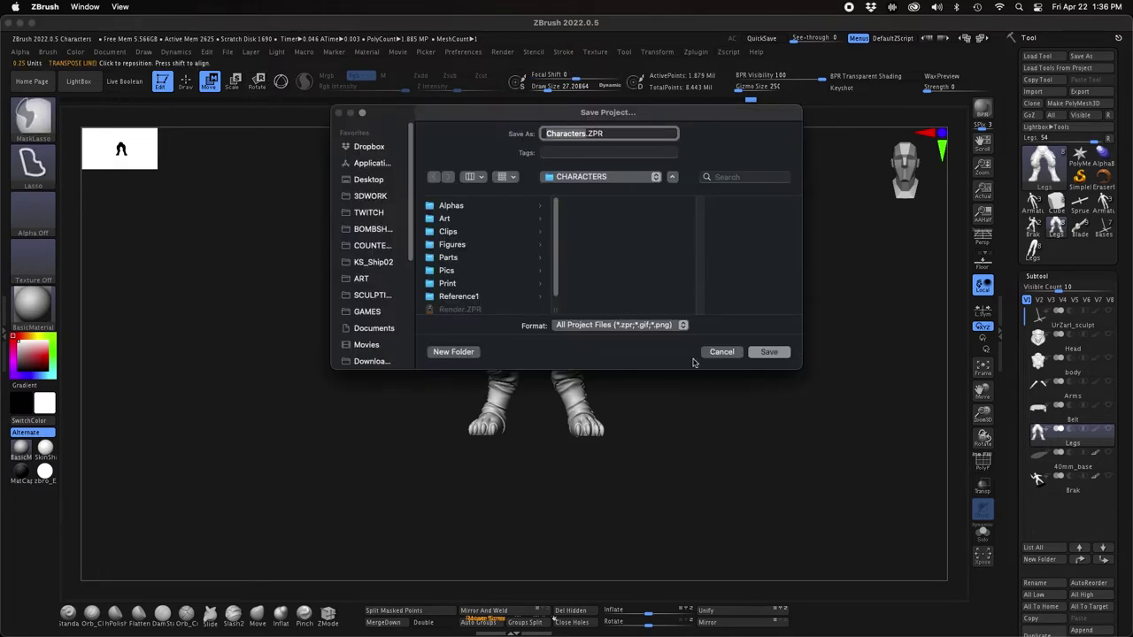
left_click(778, 353)
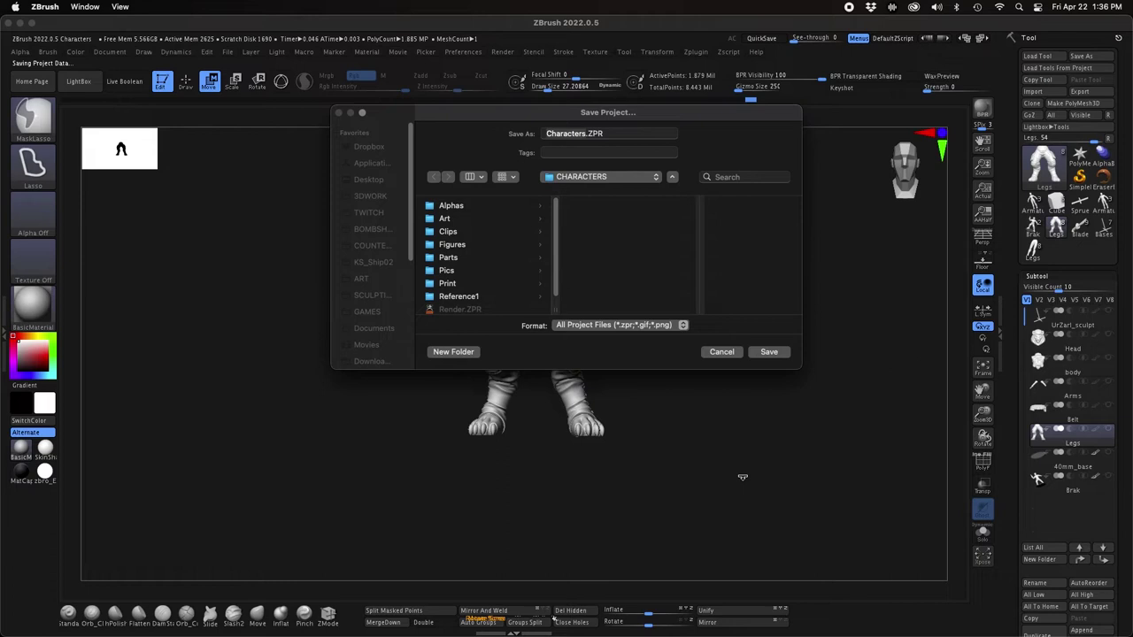
- Mask both feet, draw a vertical Transpose line from pelvis to ground and shift the pelvis slightly sideways
key("q")
left_click_drag(736, 445, 183, 411, "ctrl")
mouse_move(705, 407)
left_mouse_down("alt")
mouse_move(696, 552)
mouse_move(679, 542)
left_mouse_up("alt")
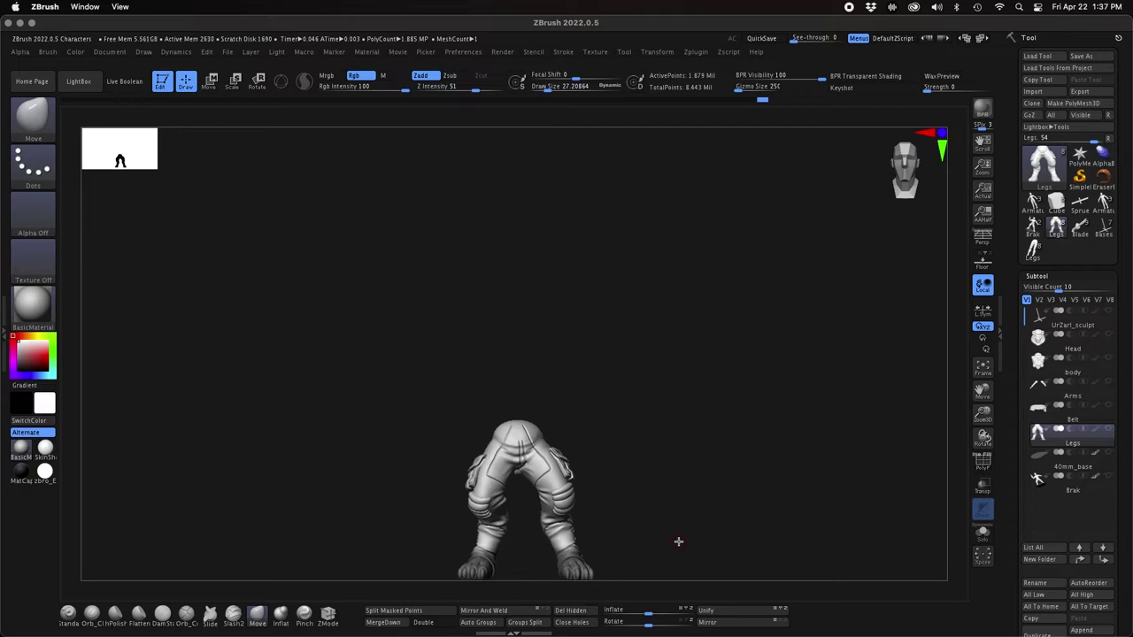
key("w")
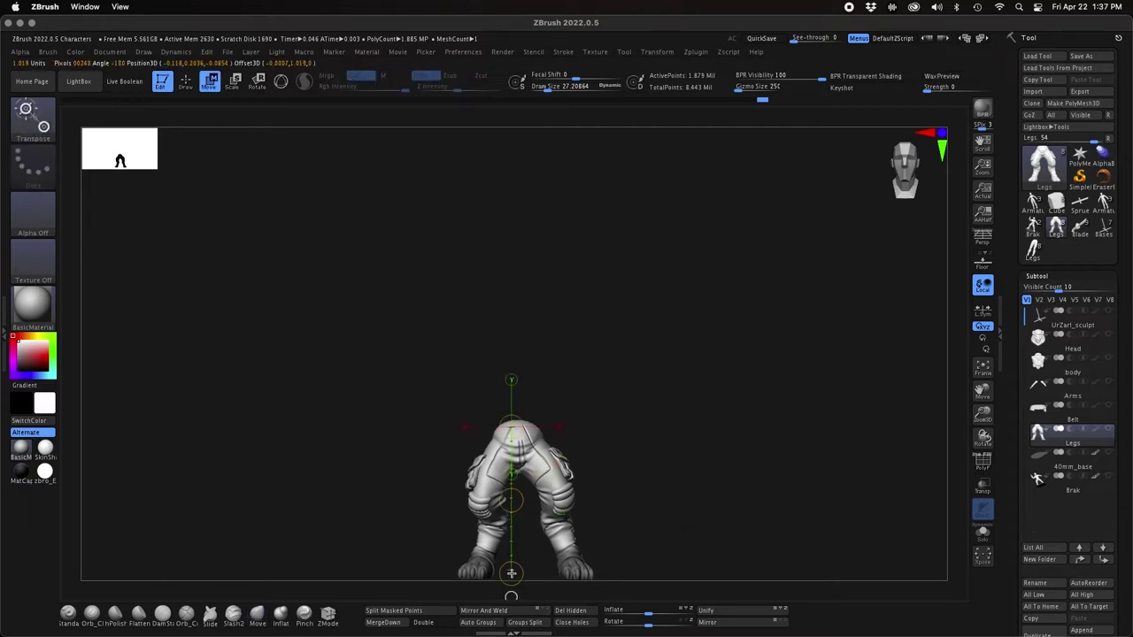
left_click_drag(511, 426, 499, 427)
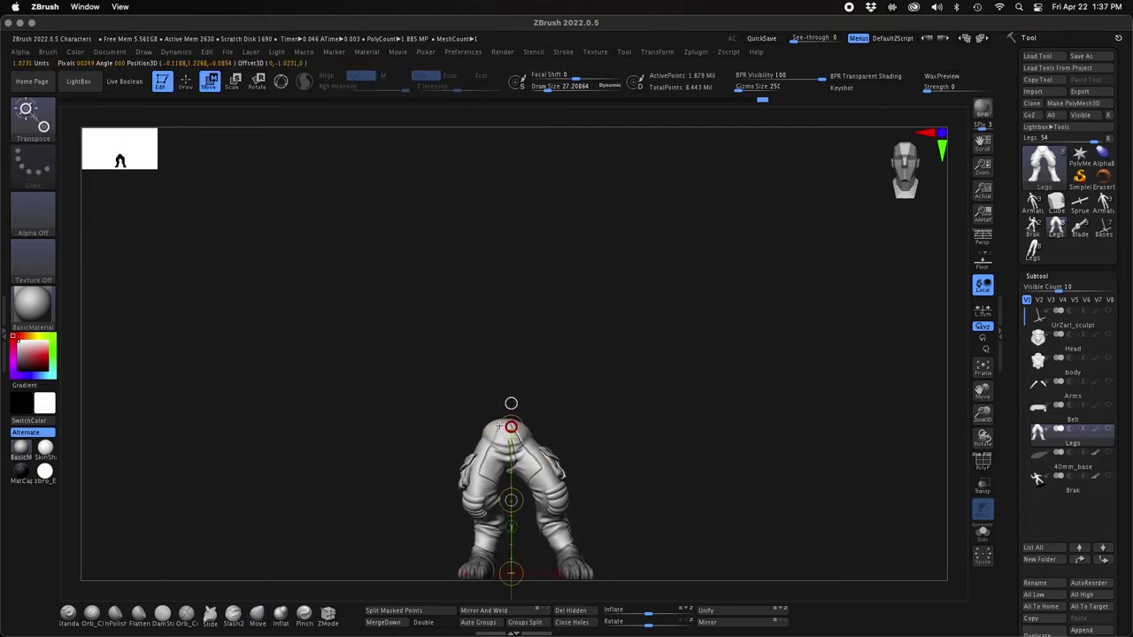
- Shift the pelvis slightly further with the Transpose line while the feet stay masked, and clear the mask
left_click_drag(642, 454, 710, 465)
left_click_drag(511, 427, 516, 430)
mouse_move(680, 513)
left_mouse_down()
mouse_move(613, 521)
mouse_move(715, 462)
left_mouse_up()
key("q")
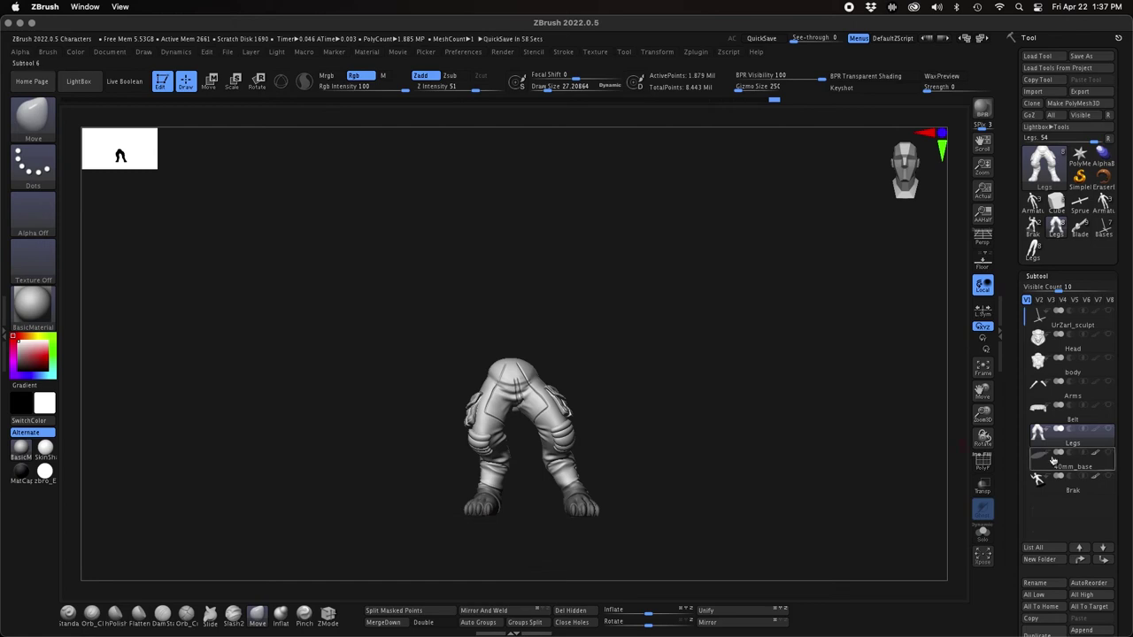
left_click_drag(787, 499, 820, 508, "ctrl")
- Place the gizmo pivot on the ground between the feet and rotate the whole Legs subtool about its vertical axis
key("w")
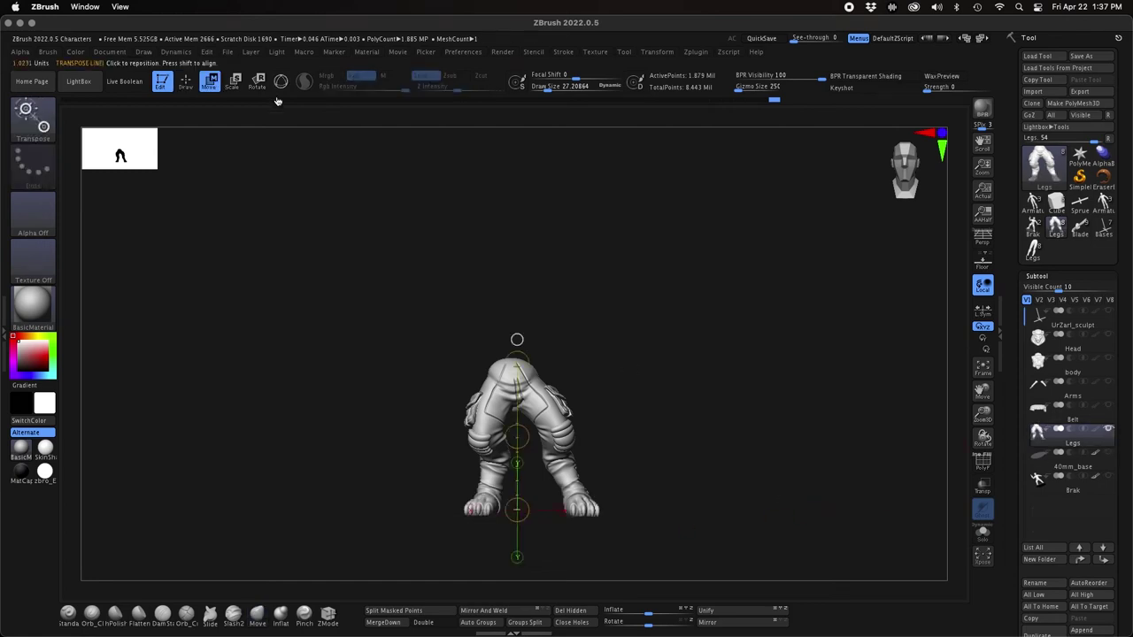
left_click(280, 82)
left_click(504, 285)
left_click_drag(536, 379, 538, 458, "alt")
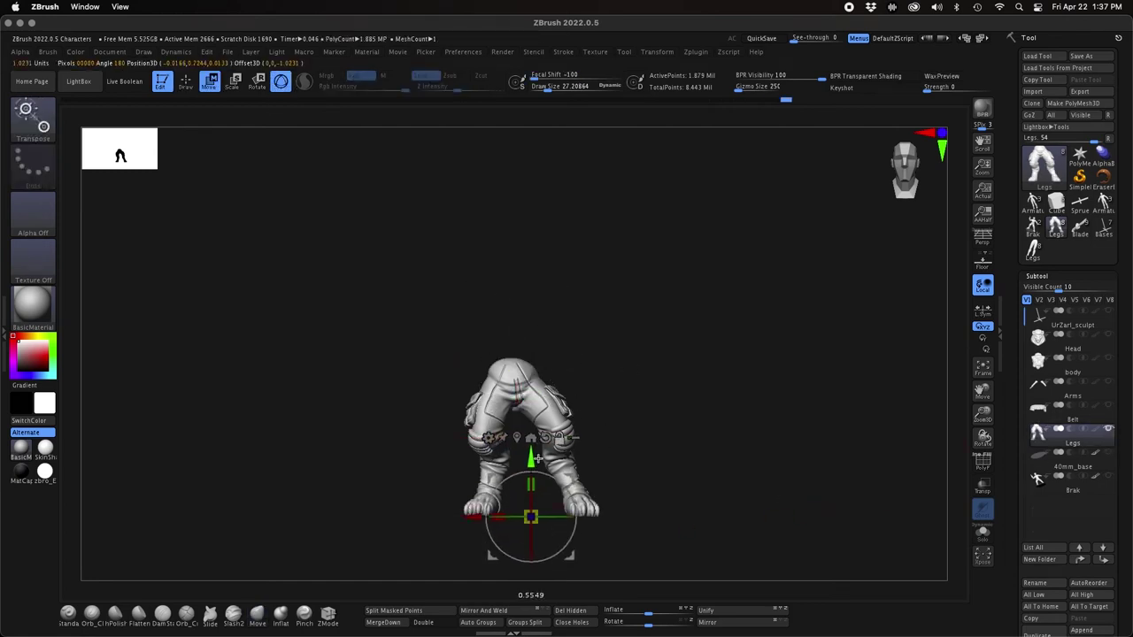
left_click_drag(554, 519, 534, 518)
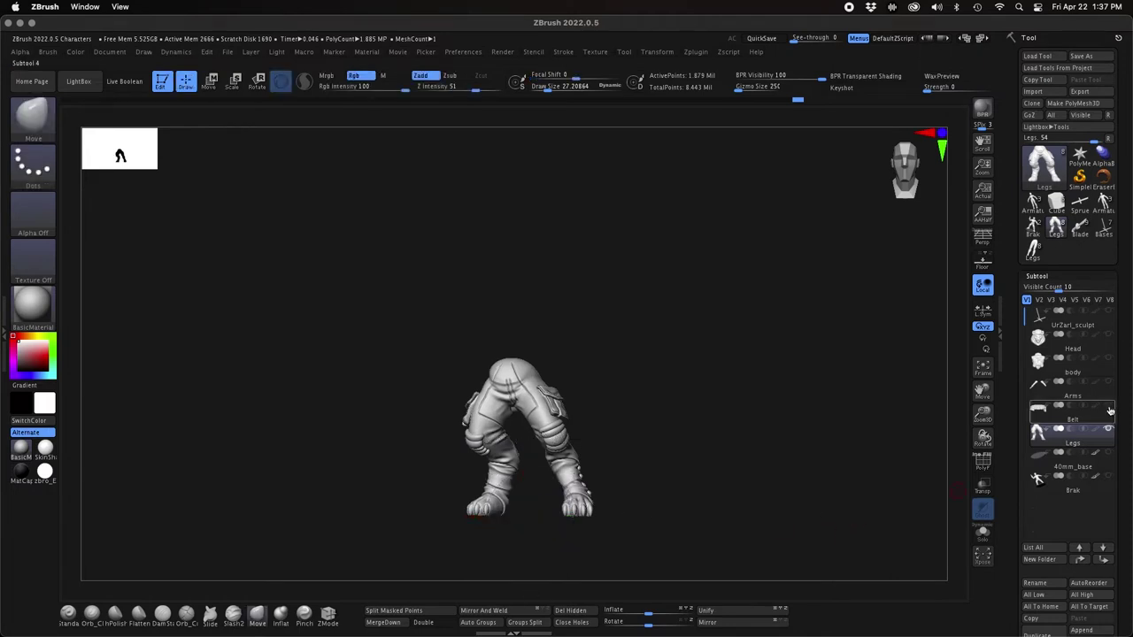
- Show and select the Belt subtool, then rotate and move it to fit the reposed waist
key("w")
key("Up")
left_click_drag(983, 416, 988, 443)
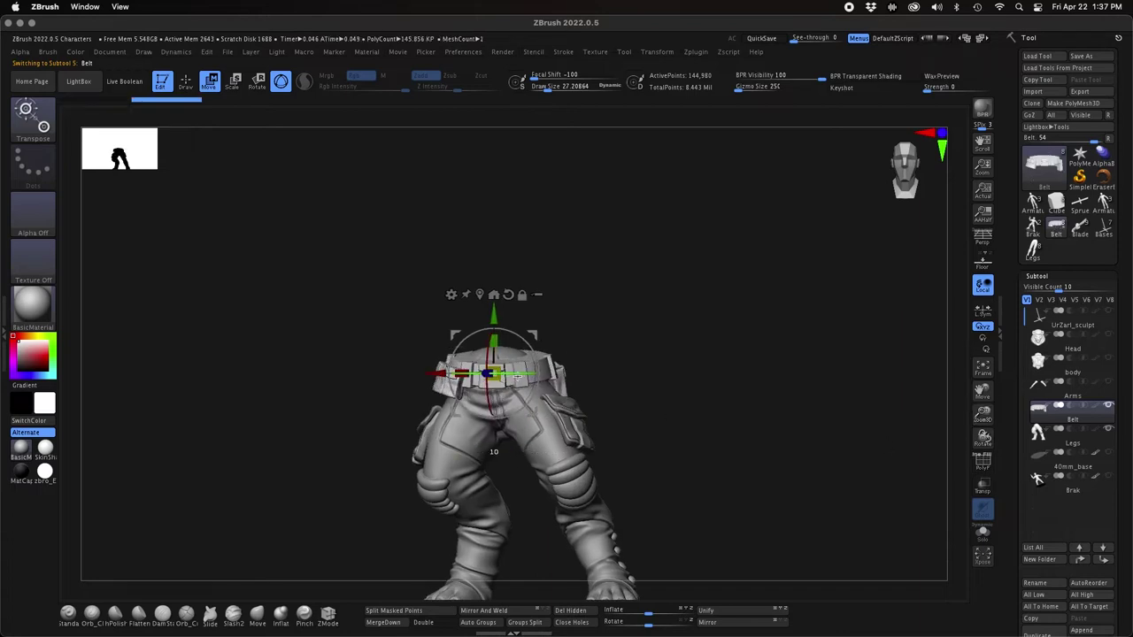
left_click_drag(646, 413, 722, 417)
left_click_drag(564, 374, 557, 374)
left_click_drag(662, 387, 644, 360)
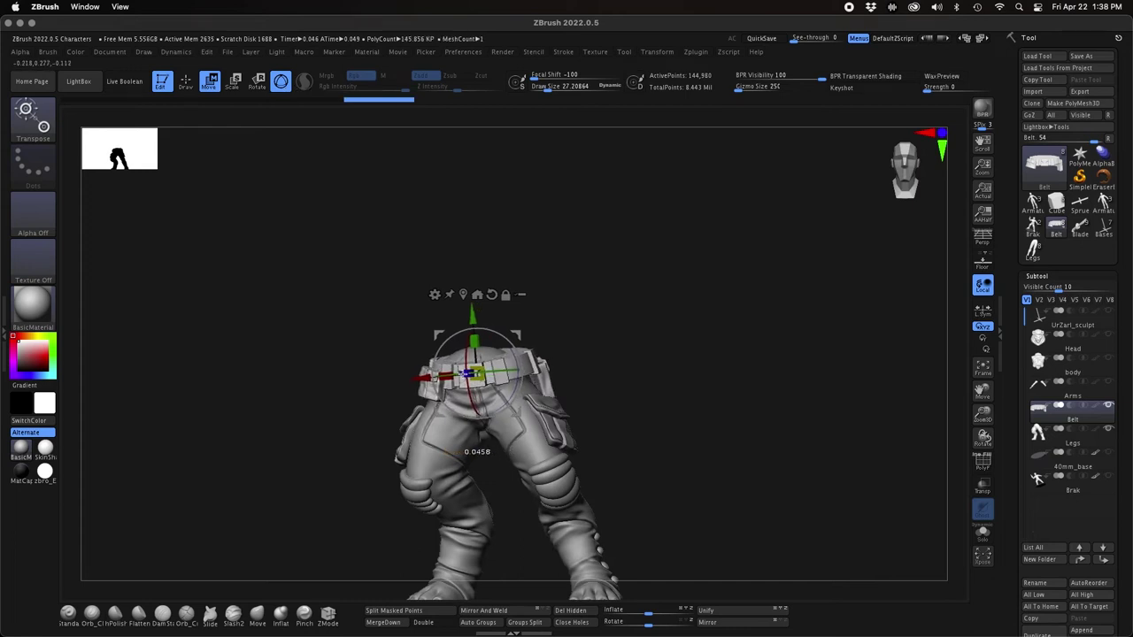
left_click_drag(671, 409, 676, 347)
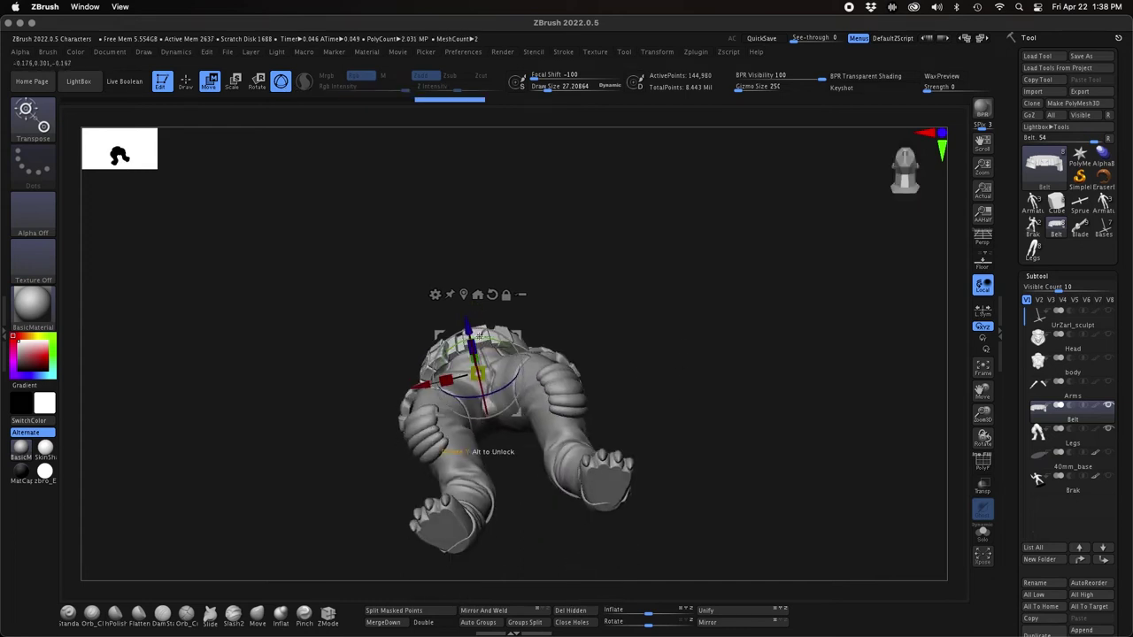
left_click_drag(410, 387, 410, 388)
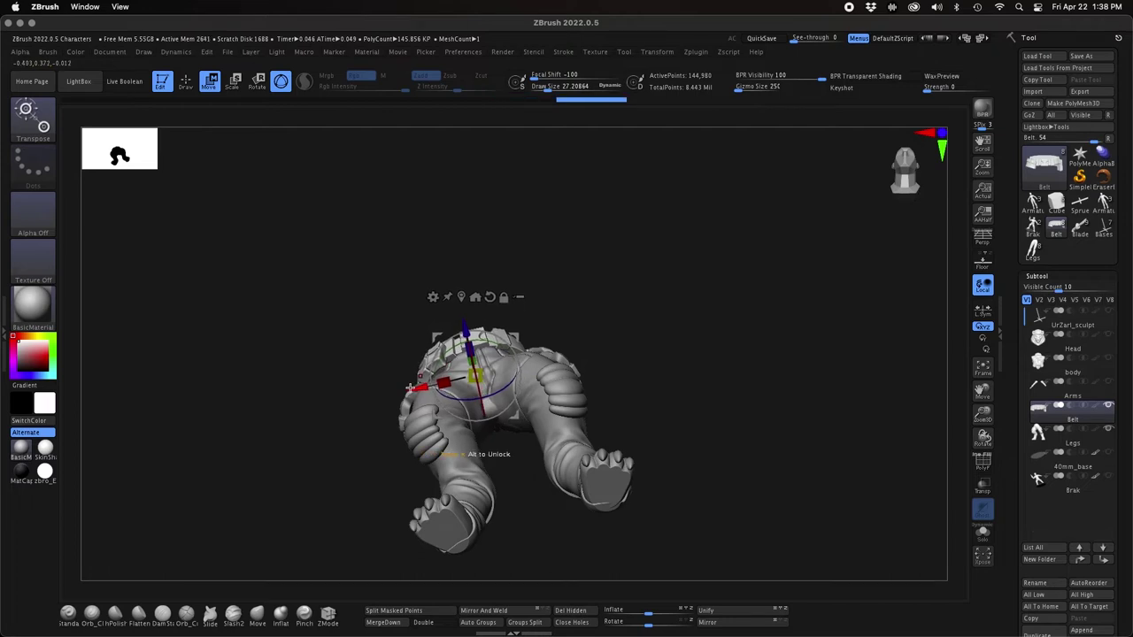
- Select the Legs subtool and pull the front of the waist into the belt using the Move brush at Draw Size about 73
left_click_drag(678, 306, 968, 405)
mouse_move(846, 398)
left_mouse_down("alt")
mouse_move(823, 466)
mouse_move(753, 412)
mouse_move(726, 372)
mouse_move(727, 449)
mouse_move(722, 423)
mouse_move(731, 426)
mouse_move(694, 346)
left_mouse_up("alt")
key("q")
key("s")
left_click(497, 307, "alt")
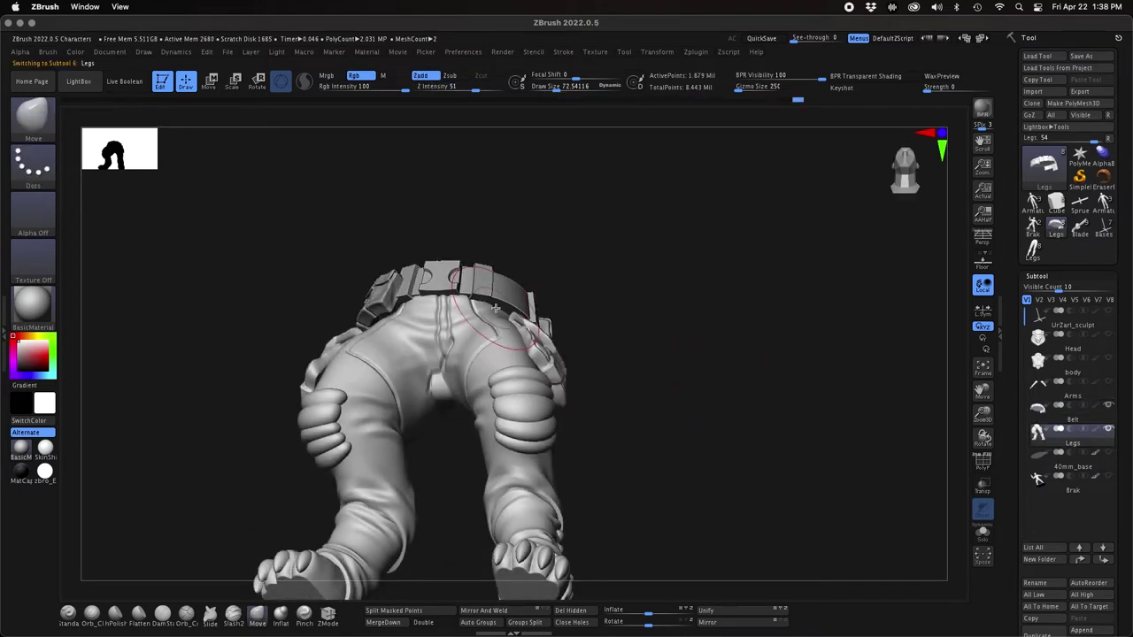
left_click_drag(645, 296, 651, 190)
left_click_drag(591, 279, 634, 278)
right_click_drag(461, 273, 388, 310)
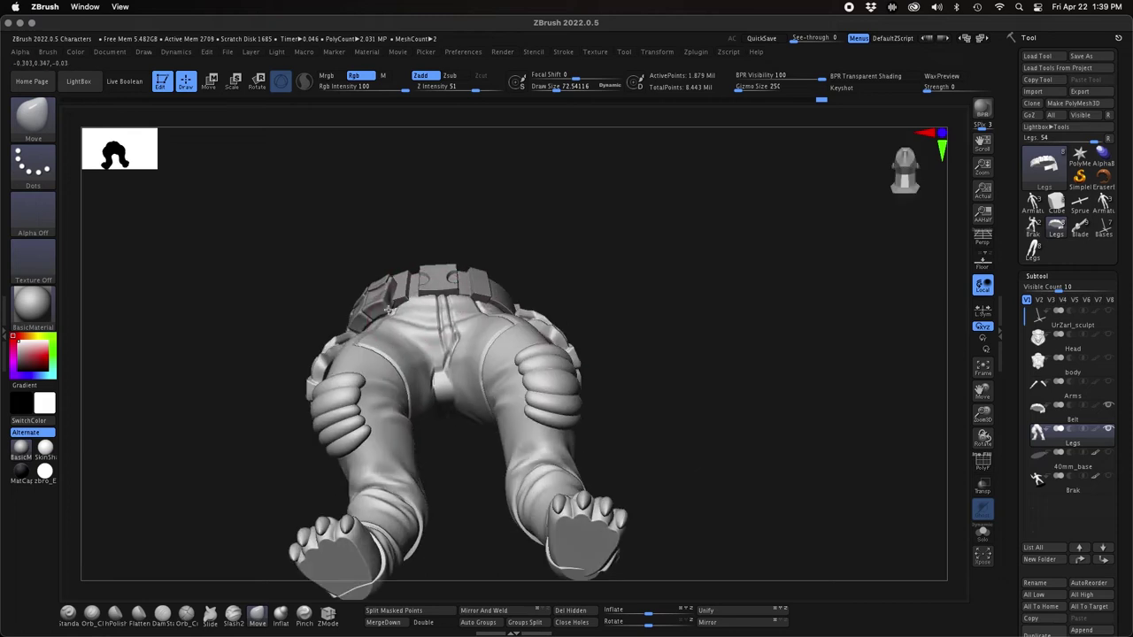
mouse_move(618, 282)
left_mouse_down()
mouse_move(645, 291)
mouse_move(649, 335)
mouse_move(648, 284)
mouse_move(631, 293)
left_mouse_up()
- Reshape the hips and seat along the side and back of the belt with the Move brush
right_click_drag(631, 294, 518, 290)
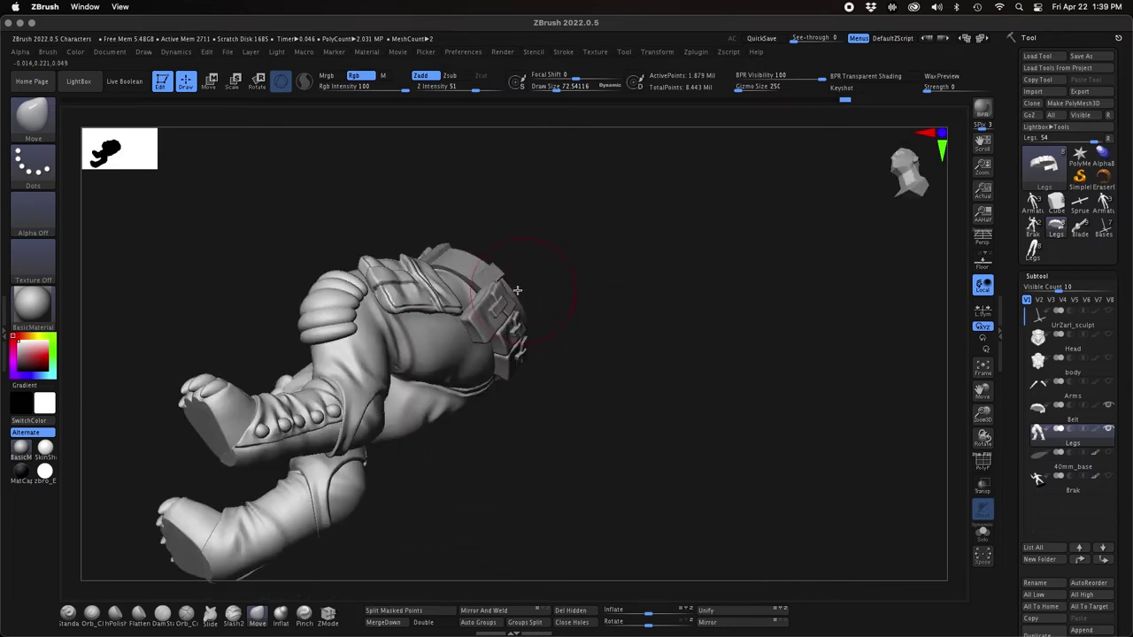
left_click_drag(671, 384, 658, 354)
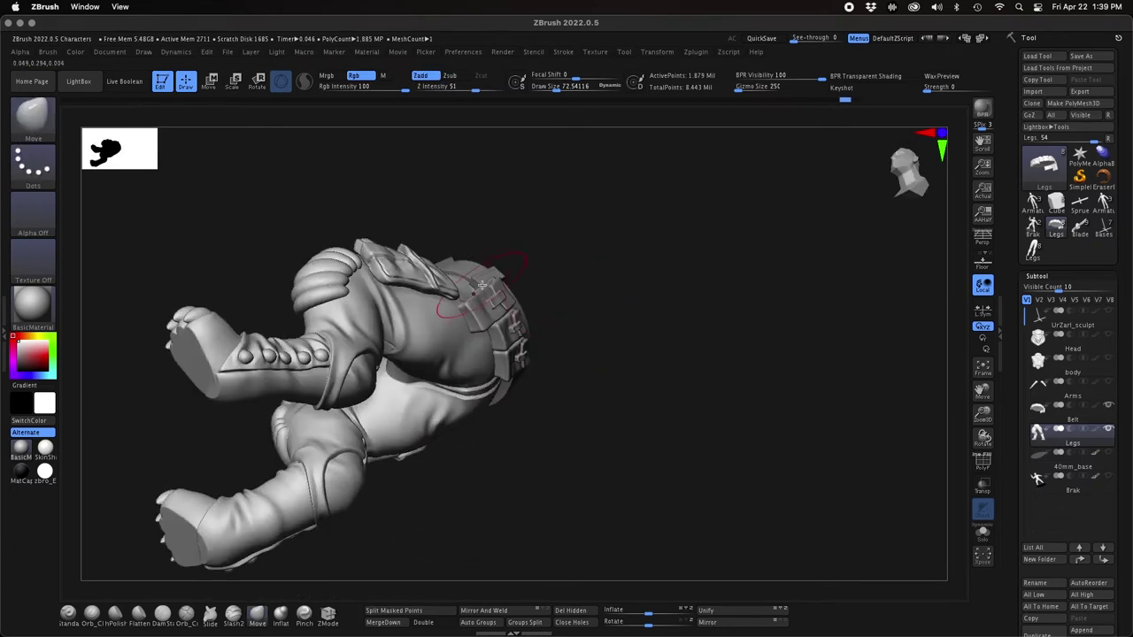
right_click_drag(626, 363, 485, 305)
left_click_drag(531, 519, 634, 406)
left_click_drag(712, 422, 774, 452)
right_click_drag(774, 450, 806, 418)
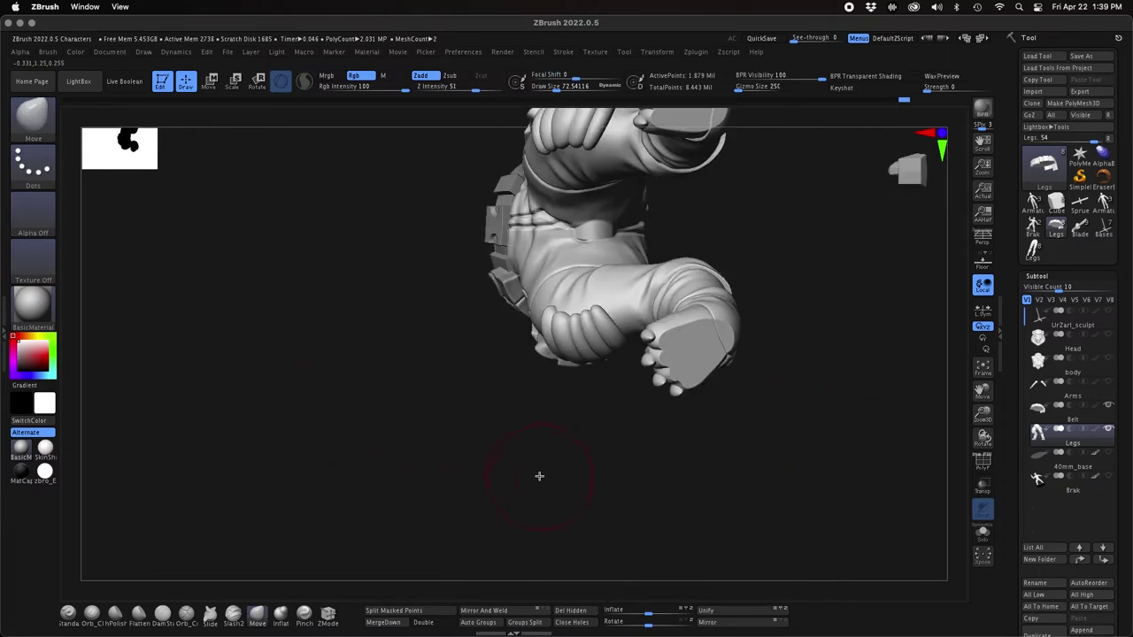
- Choose the Orb_Cracks brush at Draw Size 32 and display the Legs' wireframe and polygroups around the crotch
key("s")
left_click_drag(503, 421, 494, 423)
left_click(188, 616)
left_click_drag(453, 478, 514, 482)
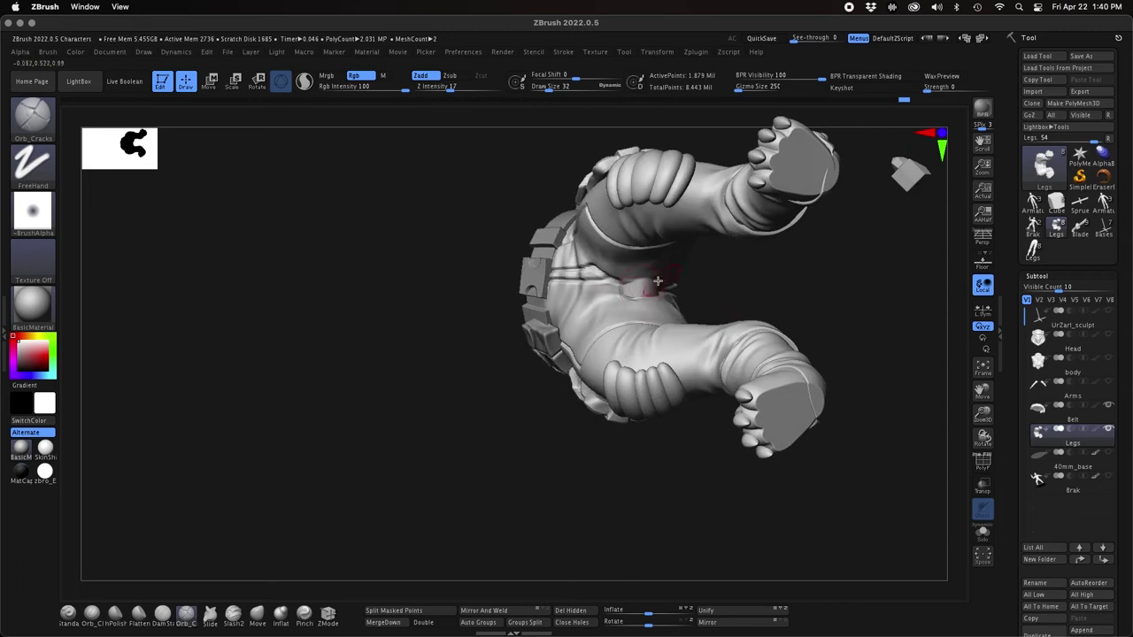
left_click_drag(654, 287, 954, 443)
left_click(981, 461)
left_click(981, 460)
left_click(981, 460)
left_click_drag(912, 425, 716, 279, "alt")
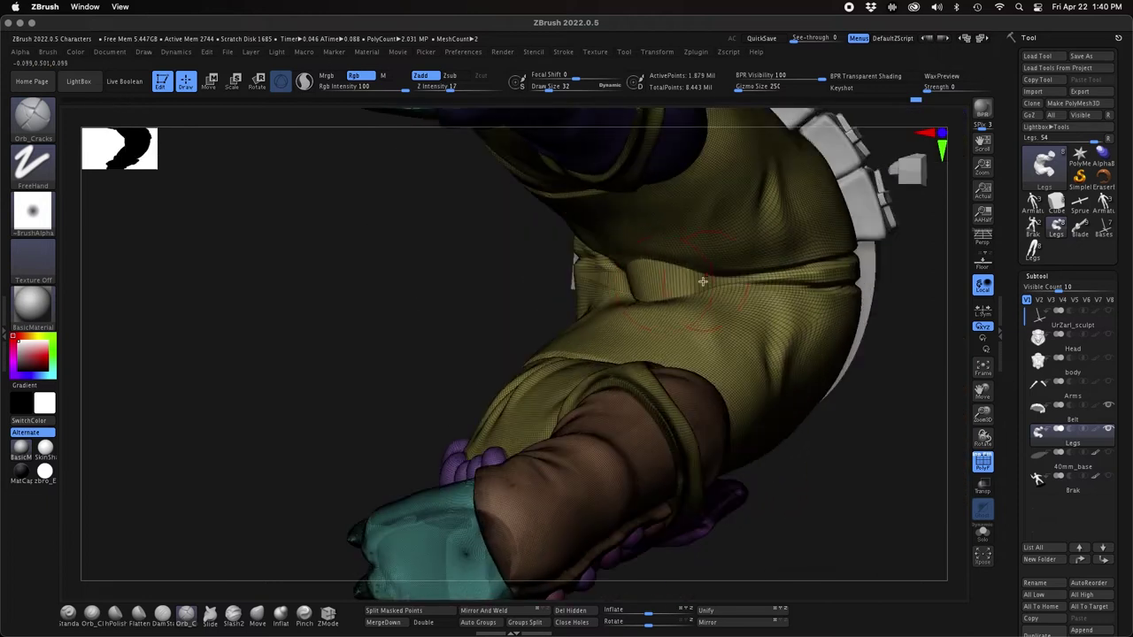
- Narrow the stretched strip between the legs using the Move and Pinch brushes, hiding the wireframe lines
left_click_drag(379, 384, 657, 245)
left_click(257, 615)
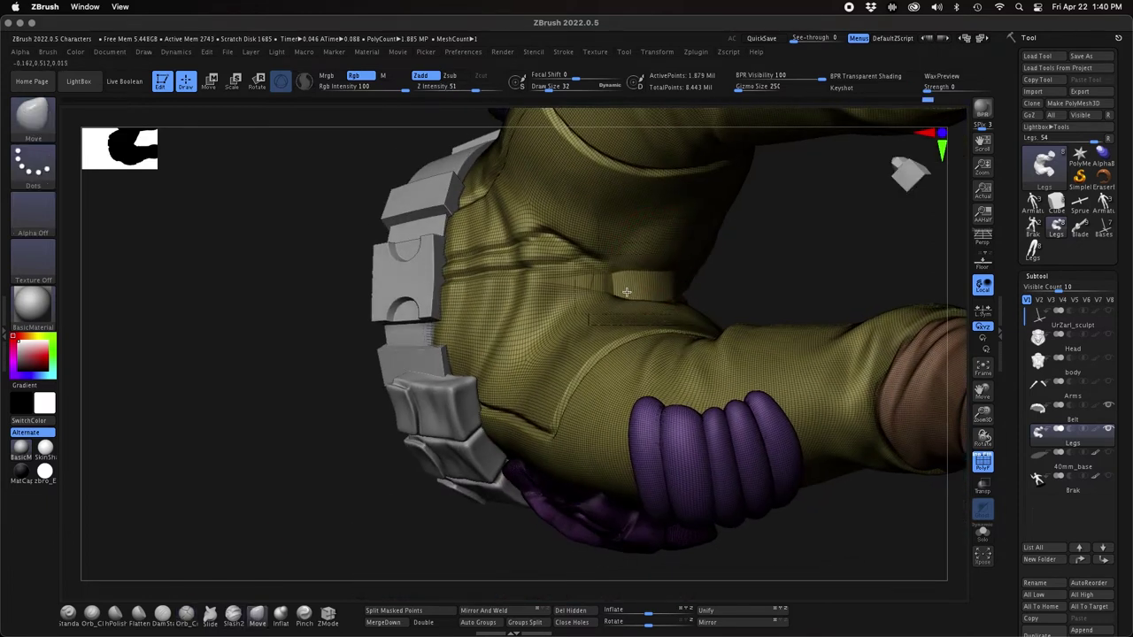
mouse_move(886, 275)
left_mouse_down()
mouse_move(721, 292)
mouse_move(706, 306)
left_mouse_up()
left_click(307, 616)
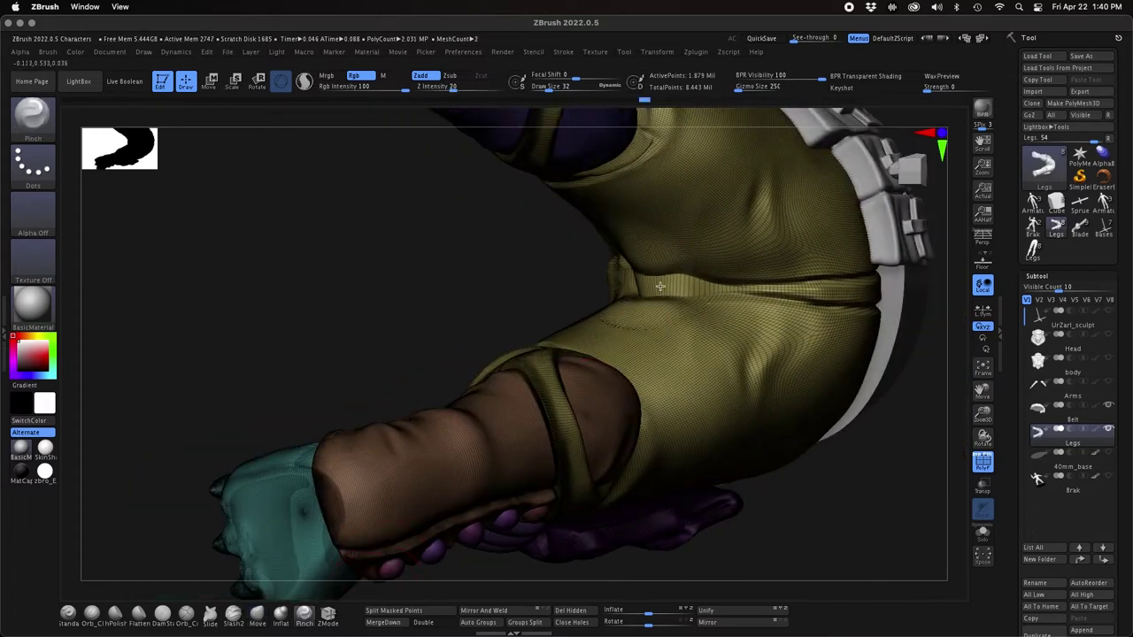
left_click(981, 461)
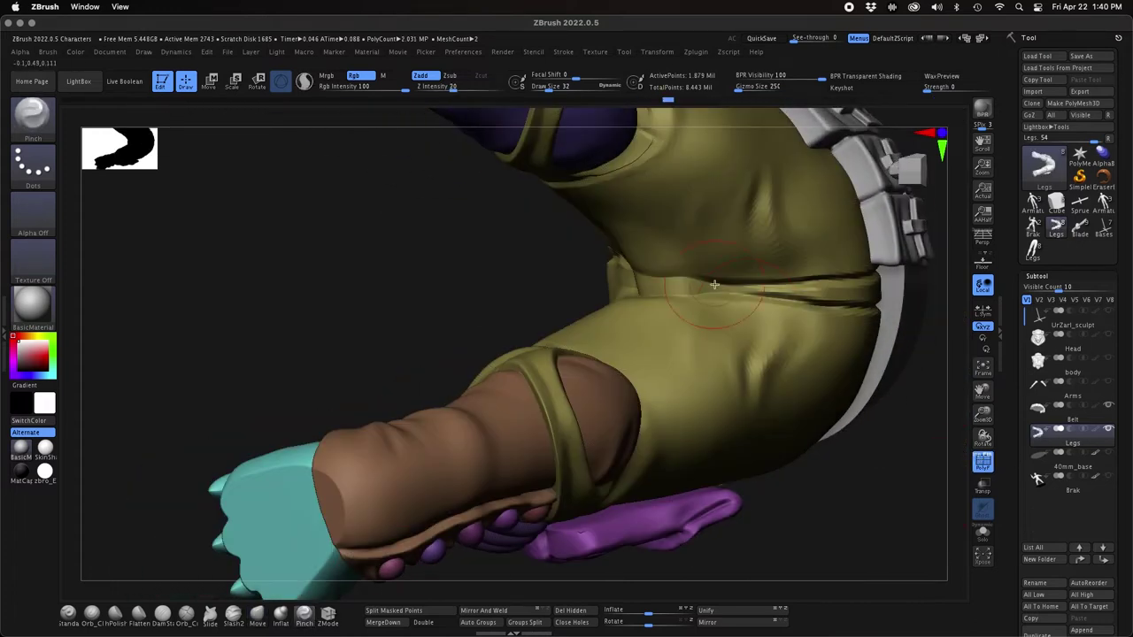
left_click_drag(498, 299, 636, 276)
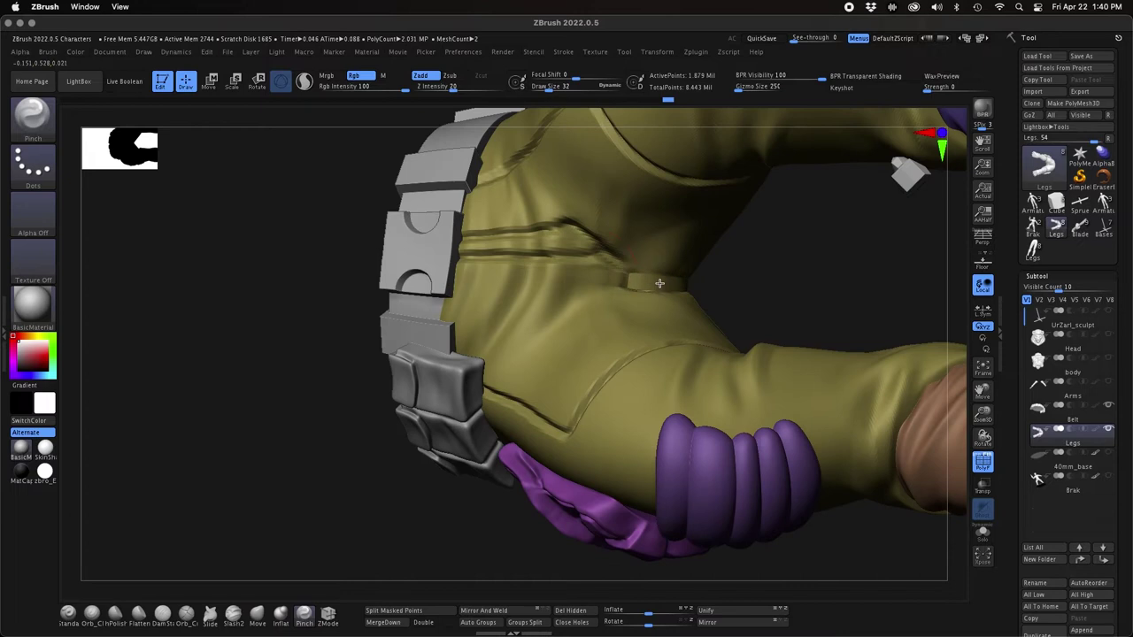
- Pinch the crotch seam at Draw Size about 12, smooth the surrounding surface and turn off the polygroup display
key("s")
left_click_drag(288, 466, 281, 467)
left_click_drag(298, 461, 212, 452)
left_click_drag(681, 284, 668, 278, "shift")
left_click_drag(800, 270, 700, 285)
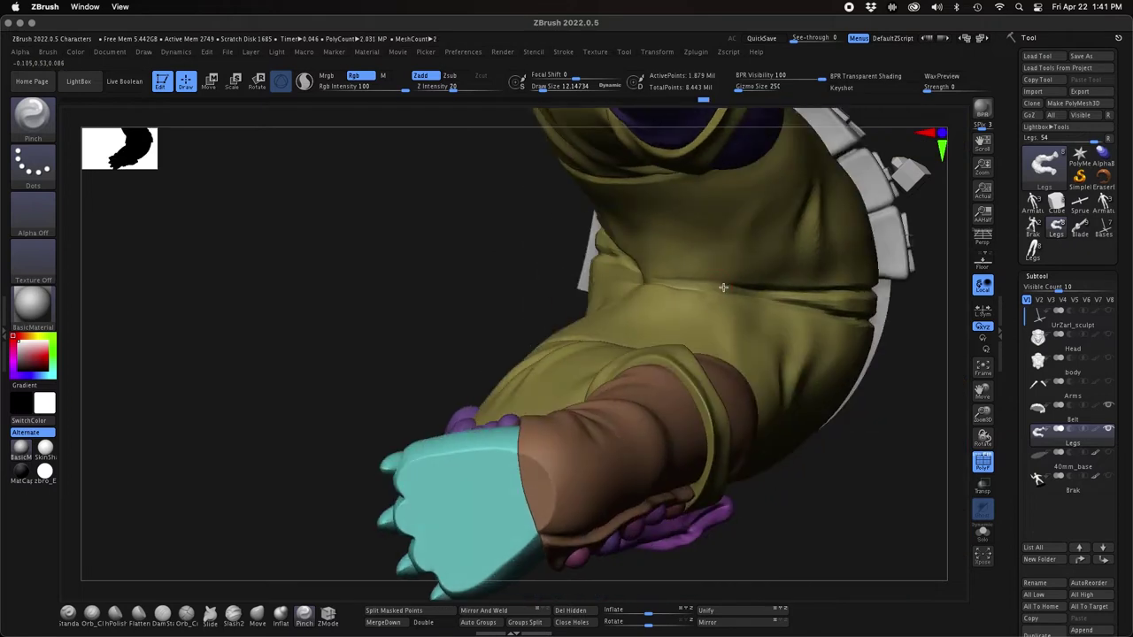
right_click_drag(708, 284, 651, 278)
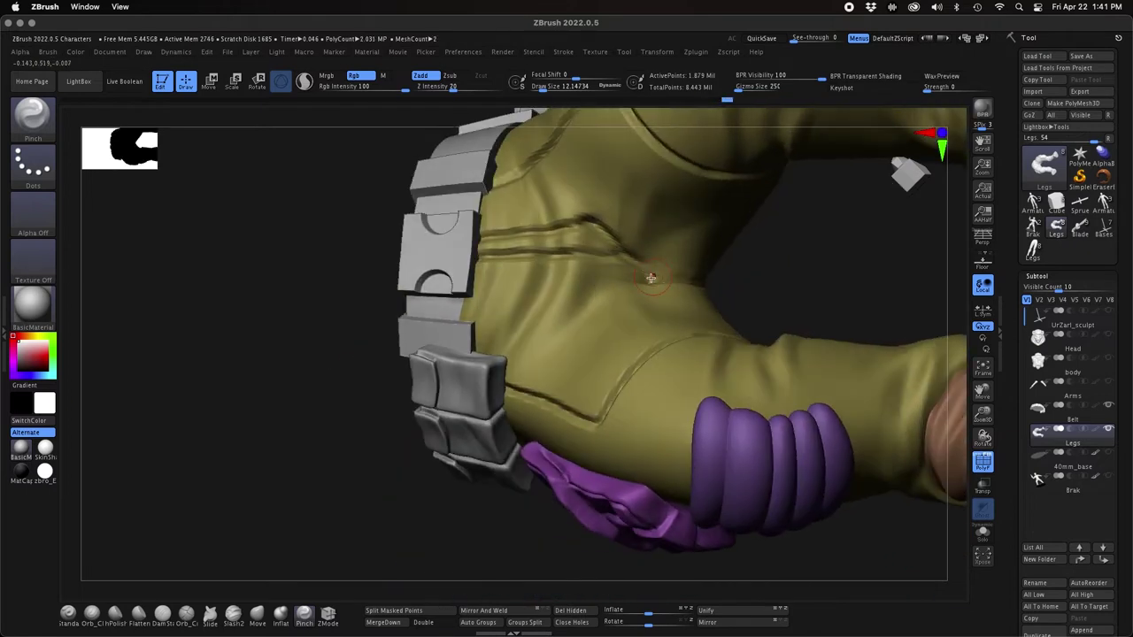
left_click_drag(631, 271, 600, 272, "shift")
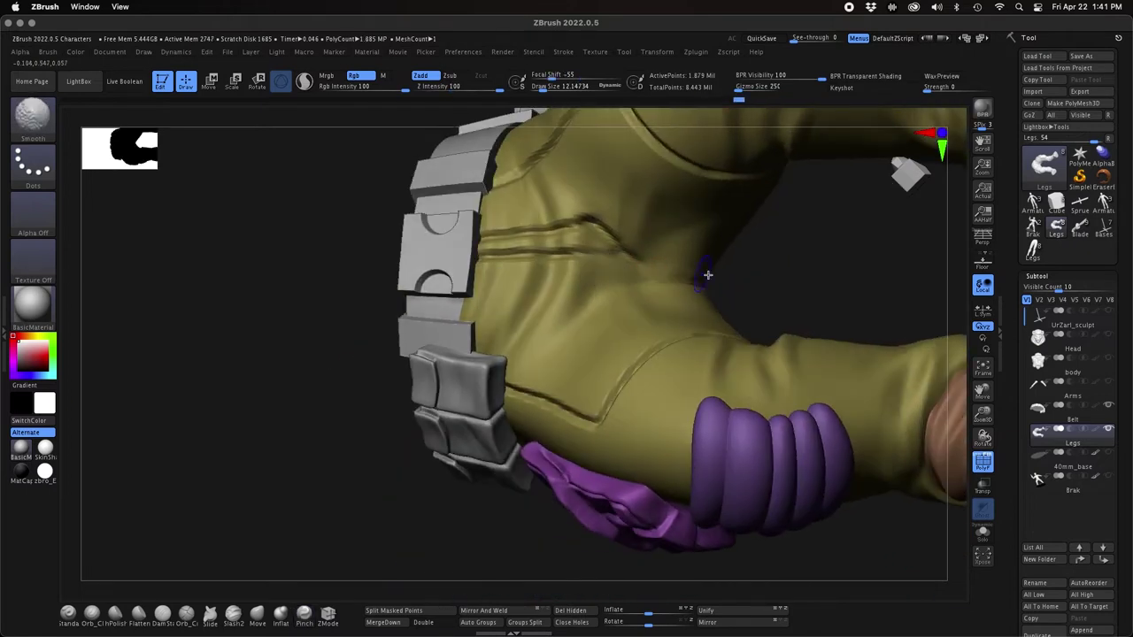
right_click_drag(743, 527, 448, 530, "ctrl")
key("shift+f")
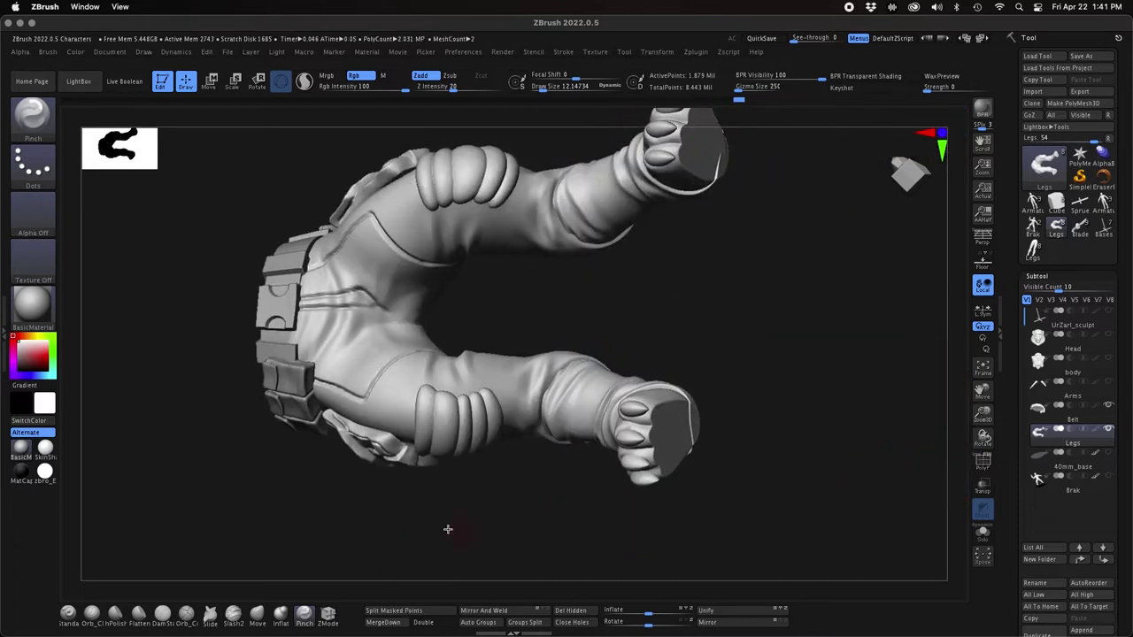
- Work the crotch creases with Orb_Cracks at Draw Size 46, undoing one stroke and smoothing the inner thigh
key("s")
left_click(256, 502)
key("6")
key("s")
left_click(312, 510)
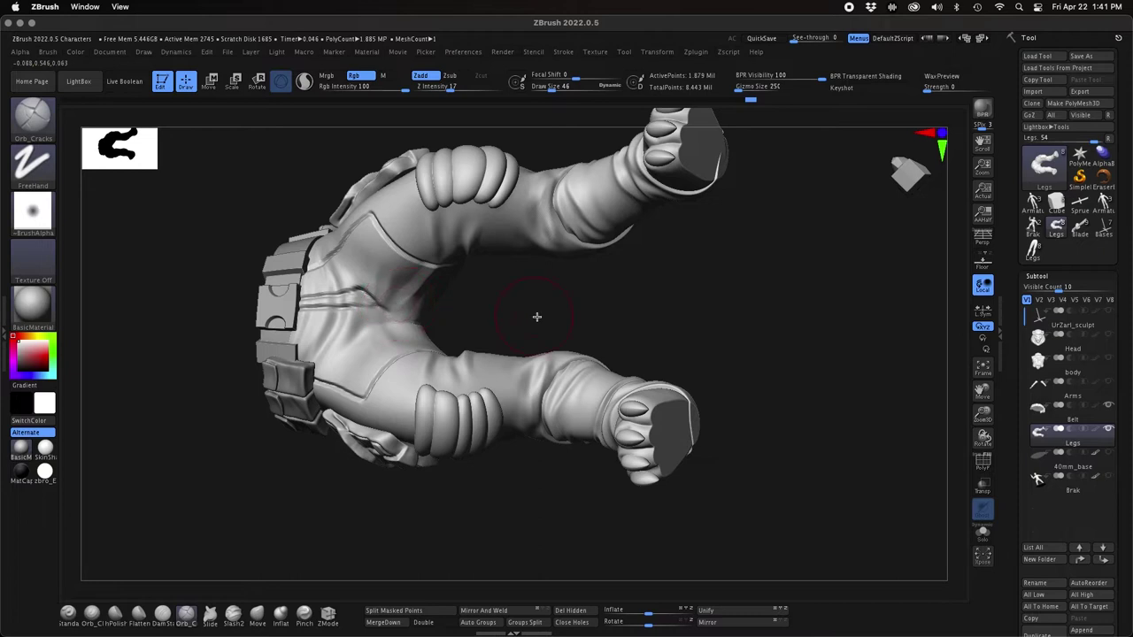
right_click_drag(537, 317, 538, 274)
key("ctrl+z")
mouse_move(501, 319)
right_mouse_down()
mouse_move(584, 323)
mouse_move(469, 320)
right_mouse_up()
left_click_drag(443, 346, 420, 340, "shift")
right_click_drag(460, 297, 537, 283)
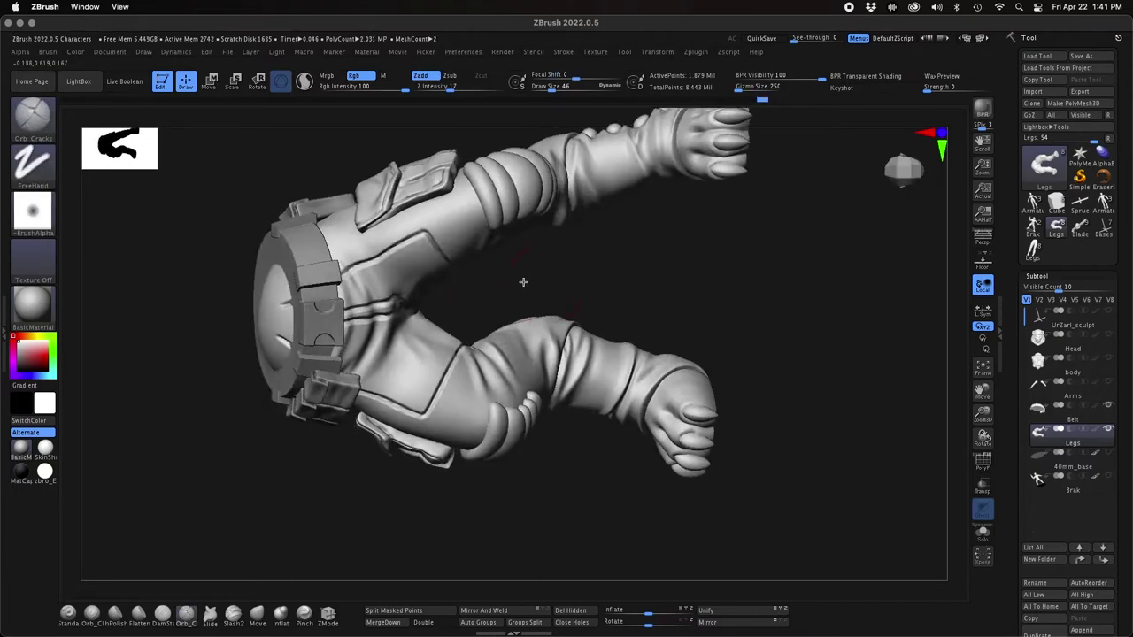
- Carve further cloth folds around the crotch and inner thighs with Orb_Cracks at Draw Size about 40
left_click_drag(538, 283, 385, 307)
key("s")
left_click_drag(472, 289, 470, 290)
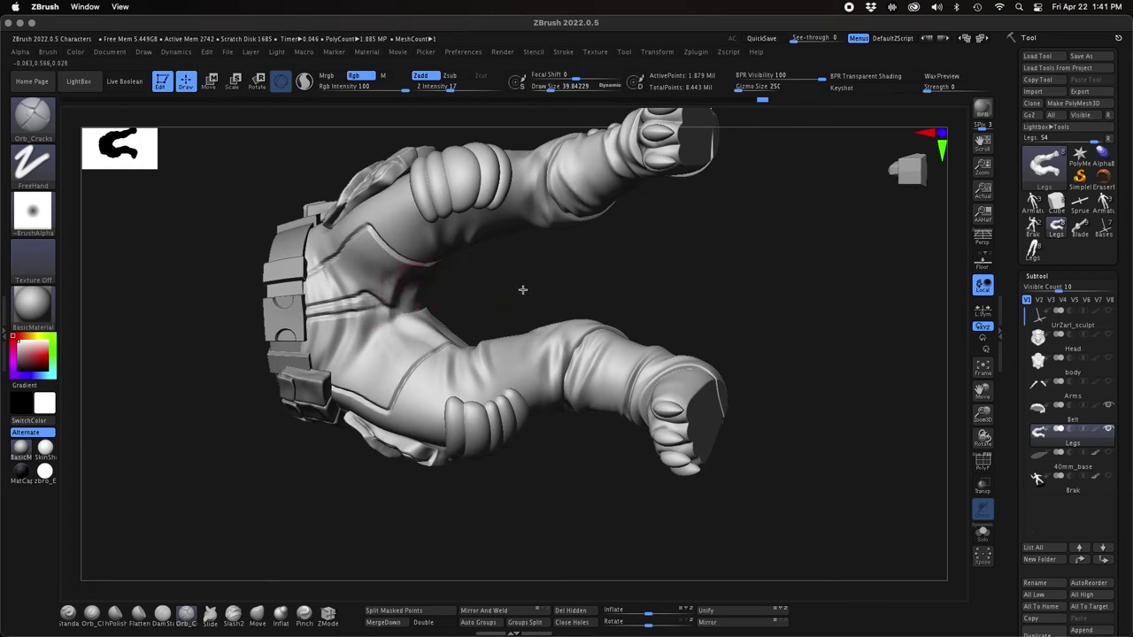
left_click_drag(551, 289, 418, 309)
left_click_drag(726, 323, 615, 329)
left_click_drag(704, 420, 638, 433)
left_click_drag(356, 221, 376, 260)
mouse_move(369, 289)
left_mouse_down()
mouse_move(343, 281)
mouse_move(370, 322)
mouse_move(370, 312)
mouse_move(628, 313)
mouse_move(605, 271)
mouse_move(799, 433)
mouse_move(722, 321)
mouse_move(751, 341)
left_mouse_up()
- Refine the silhouette of the thighs, seat and waist with the Move brush from several angles
left_click(257, 617)
mouse_move(602, 226)
left_mouse_down()
mouse_move(574, 180)
mouse_move(566, 129)
left_mouse_up()
left_click_drag(425, 226, 285, 308)
left_click_drag(365, 455, 394, 467)
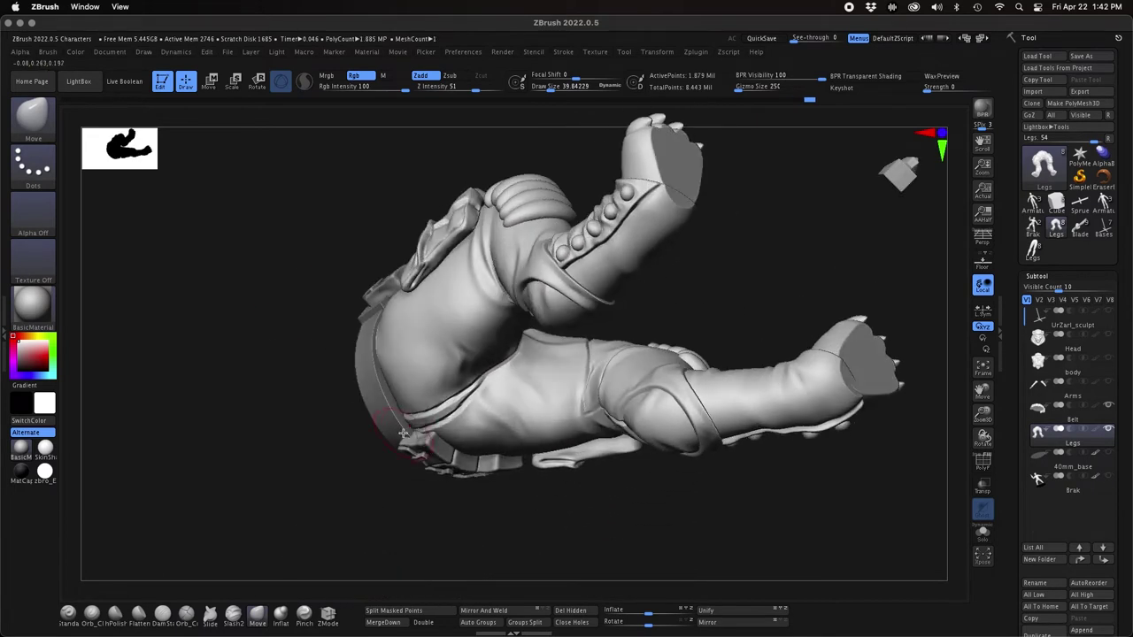
left_click_drag(329, 421, 372, 522)
left_click_drag(680, 498, 688, 363)
left_click_drag(983, 414, 930, 404)
left_click_drag(850, 381, 827, 409)
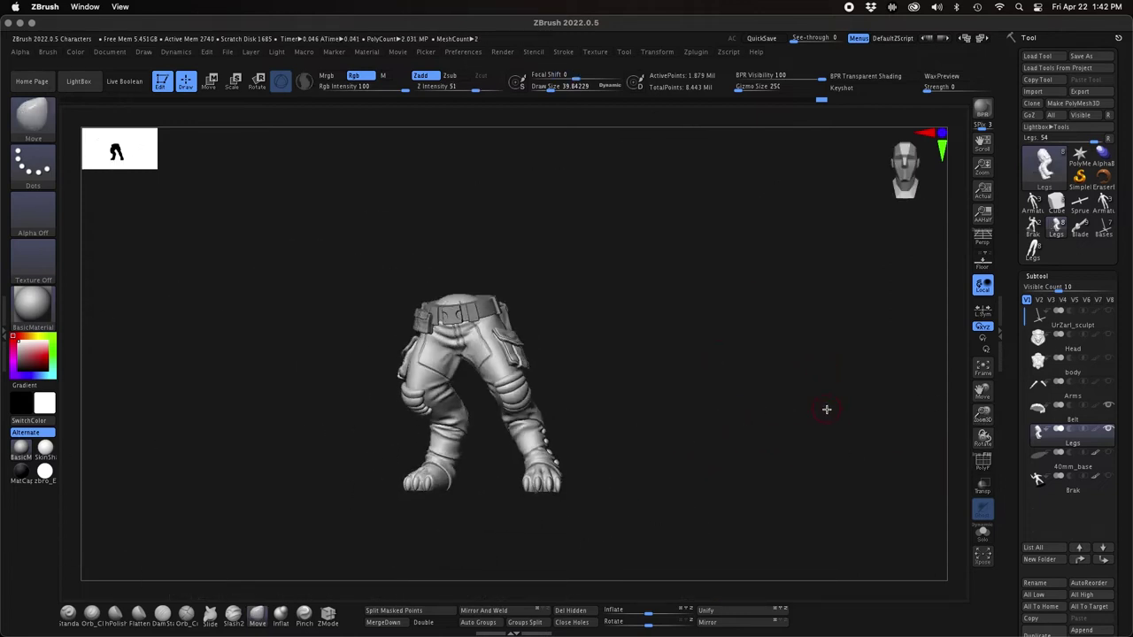
- Isolate the left thigh pouch's polygroup and mask everything on the Legs except that pouch
mouse_move(920, 446)
left_mouse_down()
mouse_move(822, 442)
mouse_move(737, 414)
mouse_move(935, 457)
left_mouse_up()
left_click_drag(982, 415, 845, 364)
left_click(634, 322, "ctrl+shift")
left_click(782, 395, "ctrl")
left_click(781, 395, "ctrl+shift")
left_click(781, 395, "ctrl")
mouse_move(783, 395)
left_mouse_down()
mouse_move(803, 370)
mouse_move(803, 421)
left_mouse_up()
key("s")
- Push the left thigh pouch against the leg with the Move brush at Draw Size about 69
mouse_move(804, 421)
left_mouse_down()
mouse_move(759, 372)
mouse_move(795, 320)
left_mouse_up()
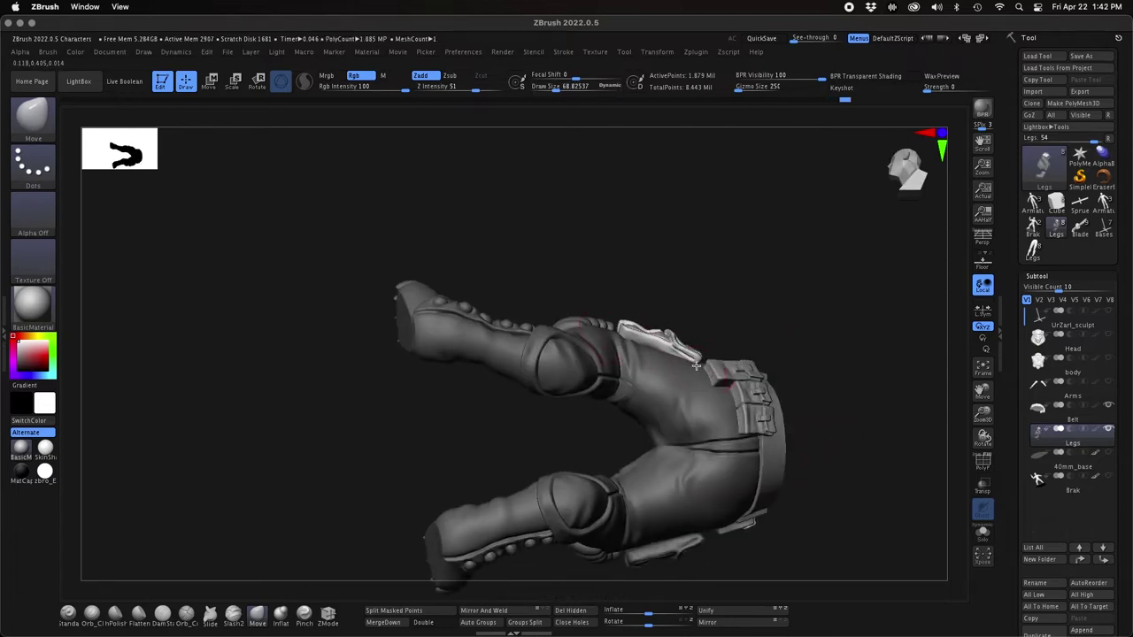
left_click_drag(670, 316, 834, 305)
left_click_drag(630, 337, 629, 333)
left_click_drag(567, 306, 571, 301)
mouse_move(730, 316)
left_mouse_down()
mouse_move(805, 339)
mouse_move(793, 298)
mouse_move(763, 329)
left_mouse_up()
- Isolate the right thigh pouch's polygroup and mask everything on the Legs except that pouch
left_click(484, 409, "ctrl+shift")
left_click(746, 448, "ctrl")
left_click(756, 453, "ctrl+shift")
left_click(759, 450, "ctrl")
left_click_drag(761, 442, 724, 370)
- Fit the right thigh pouch to the leg's contour with Move brush strokes from the back and front
left_click_drag(503, 438, 517, 440)
left_click_drag(715, 372, 706, 234)
left_click_drag(524, 434, 509, 445)
key("w")
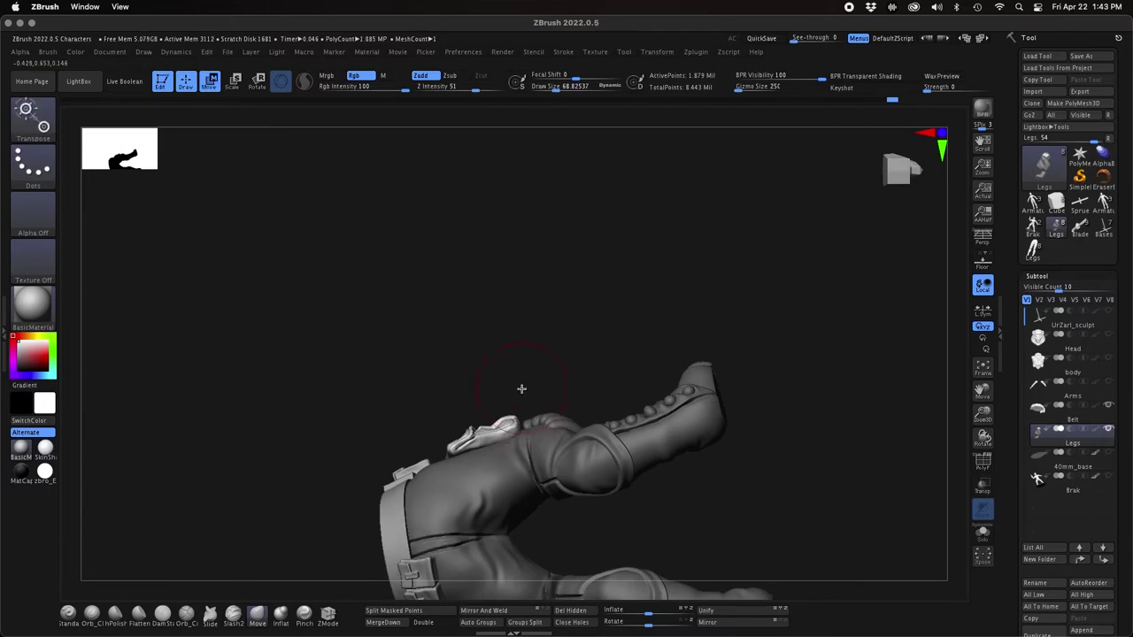
key("q")
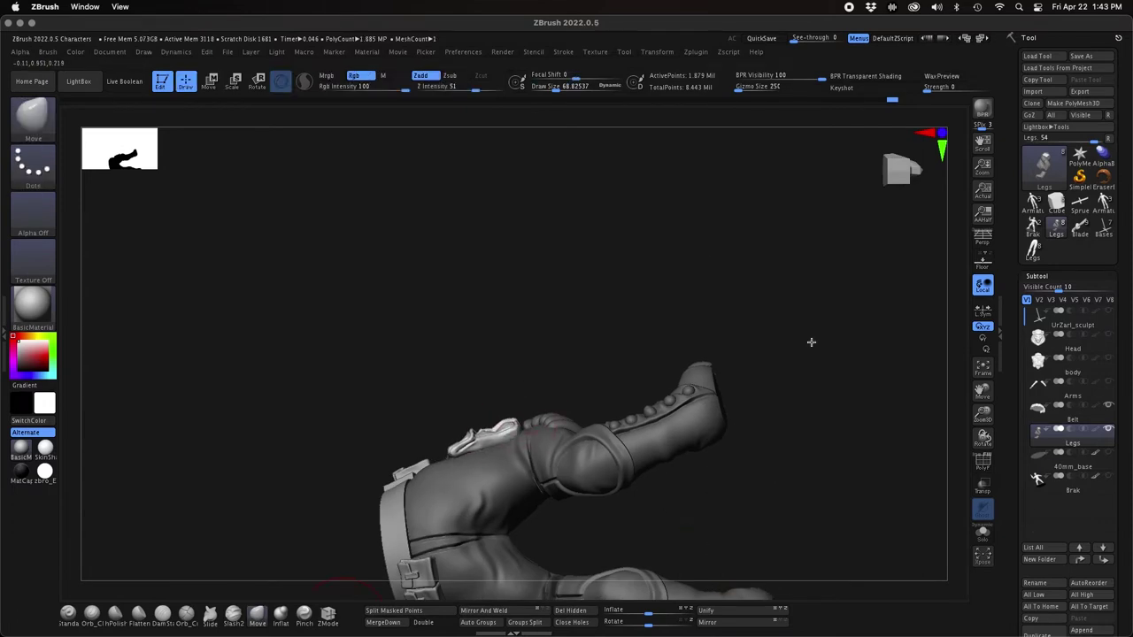
left_click_drag(609, 333, 636, 347)
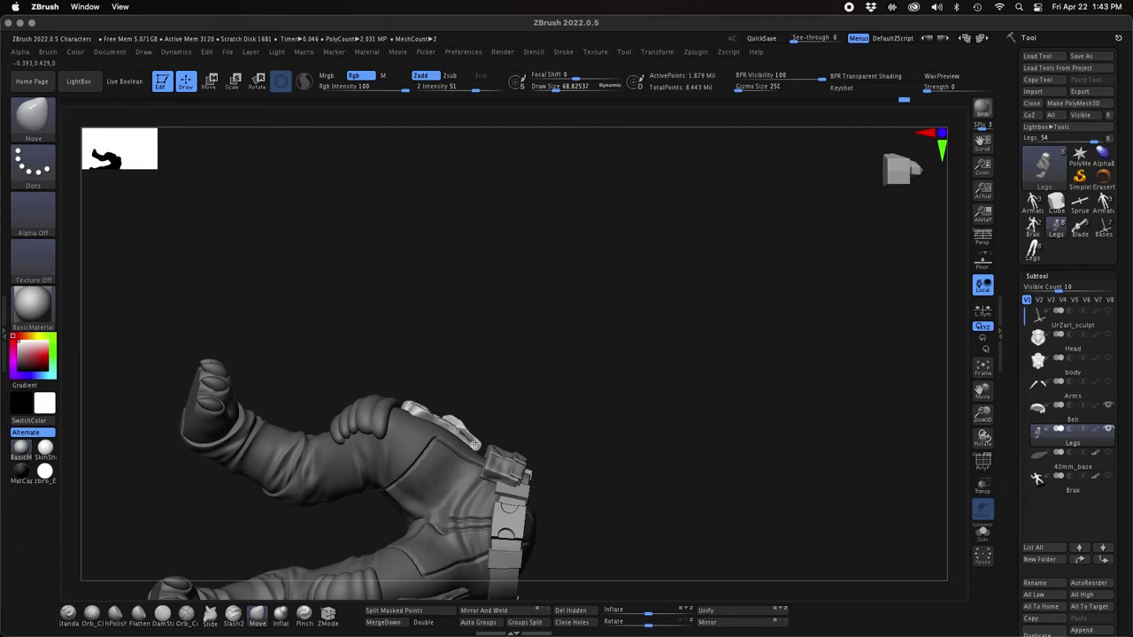
left_click_drag(418, 424, 418, 386)
- Flatten the soles of both feet on the Legs subtool with the Flatten deformation
left_click_drag(623, 493, 938, 478)
left_click_drag(983, 414, 944, 409)
left_click_drag(760, 402, 825, 337, "alt")
left_click_drag(1126, 547, 1125, 416)
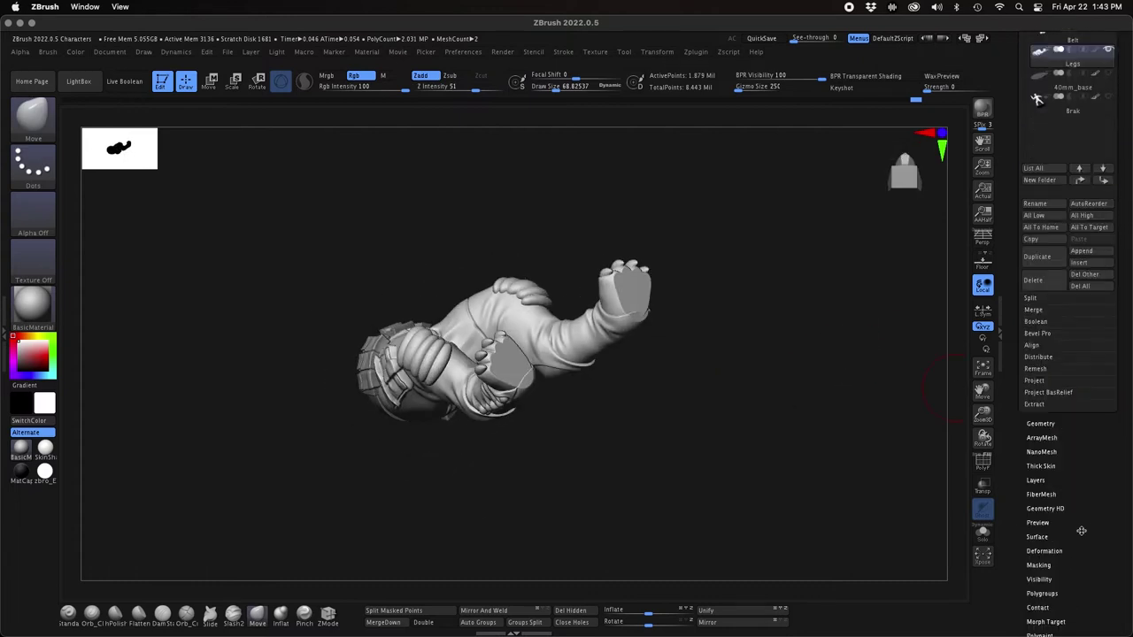
left_click(1052, 551)
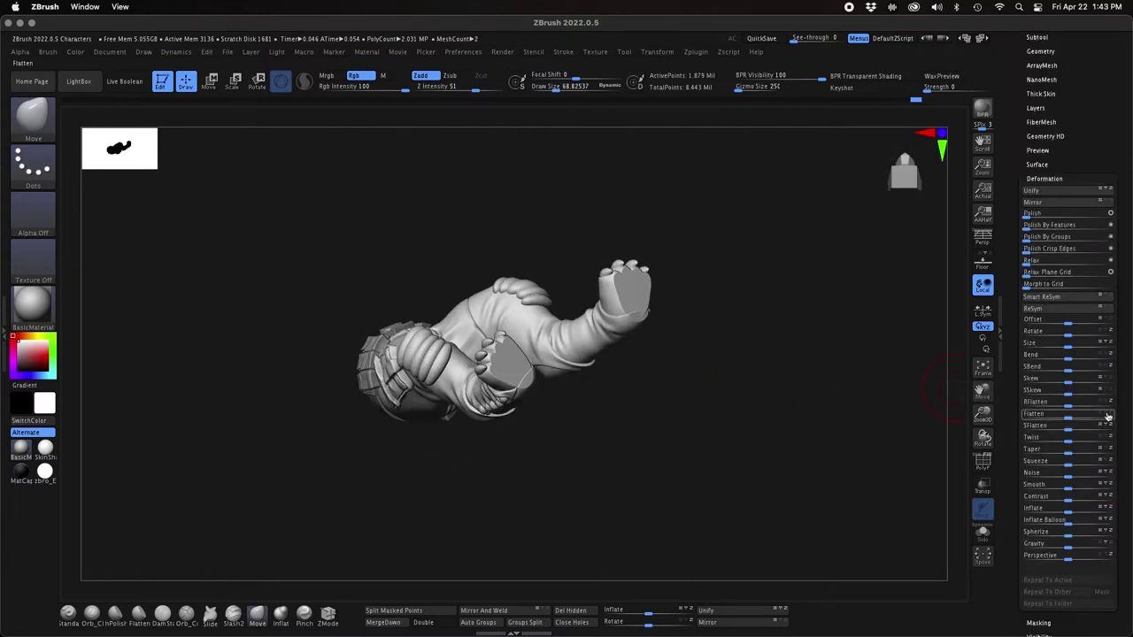
left_click(1034, 414)
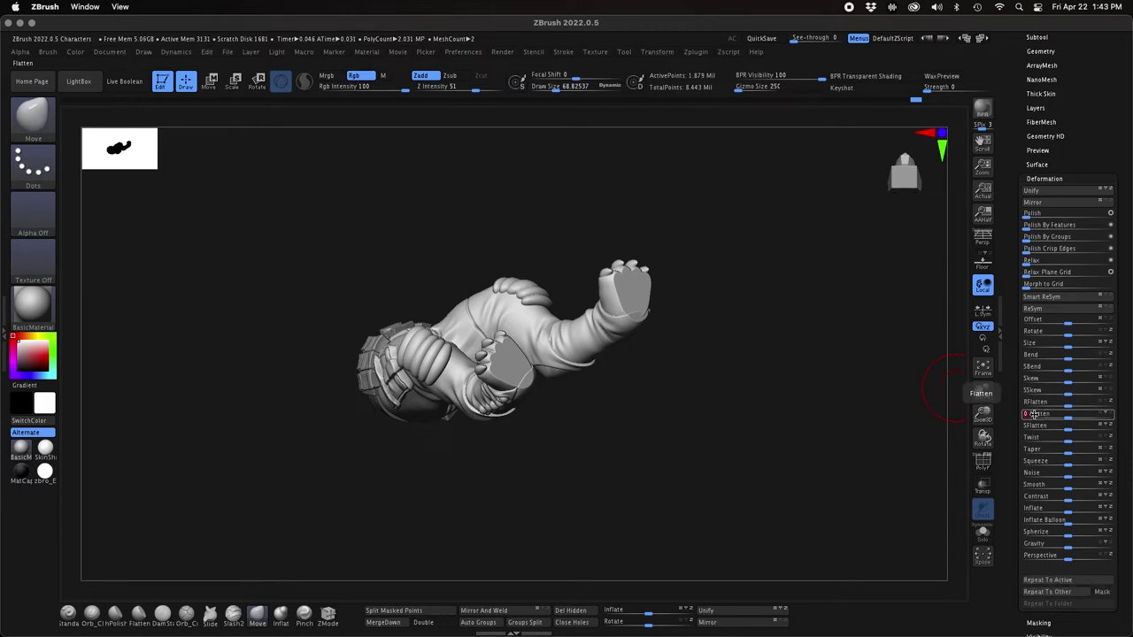
left_click_drag(760, 433, 1014, 427)
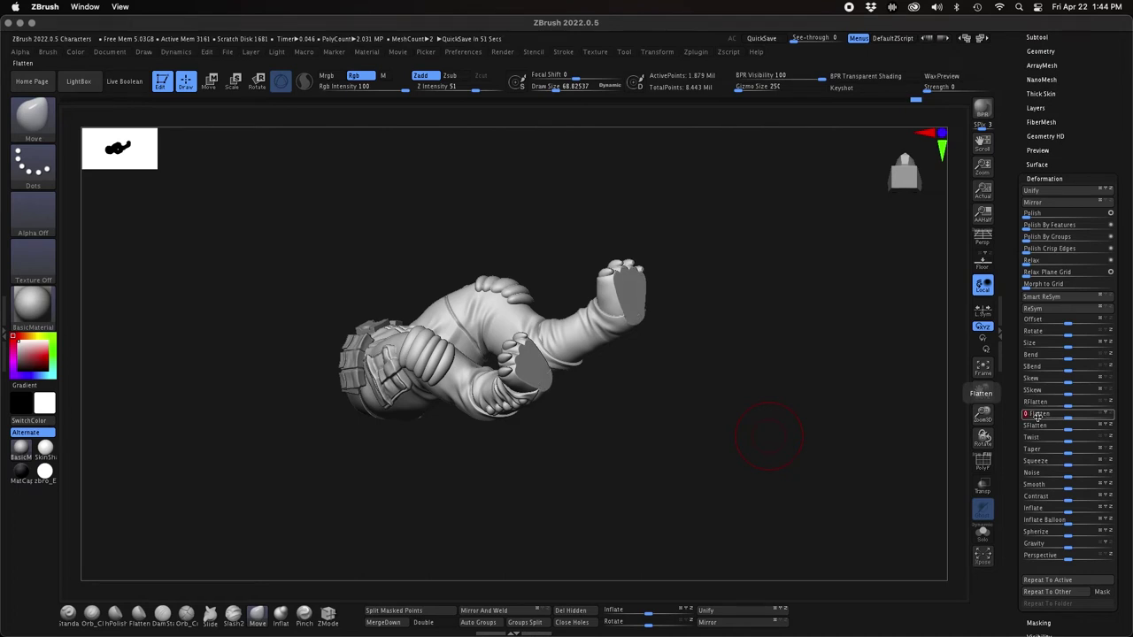
- Save the project as Characters.ZPR over the existing file
left_click_drag(918, 428, 837, 466)
left_click_drag(1105, 113, 1103, 228)
left_click(1047, 153)
left_click_drag(983, 414, 939, 433)
mouse_move(814, 400)
left_mouse_down()
mouse_move(761, 397)
mouse_move(784, 399)
left_mouse_up()
key("ctrl+s")
left_click(767, 354)
left_click(602, 282)
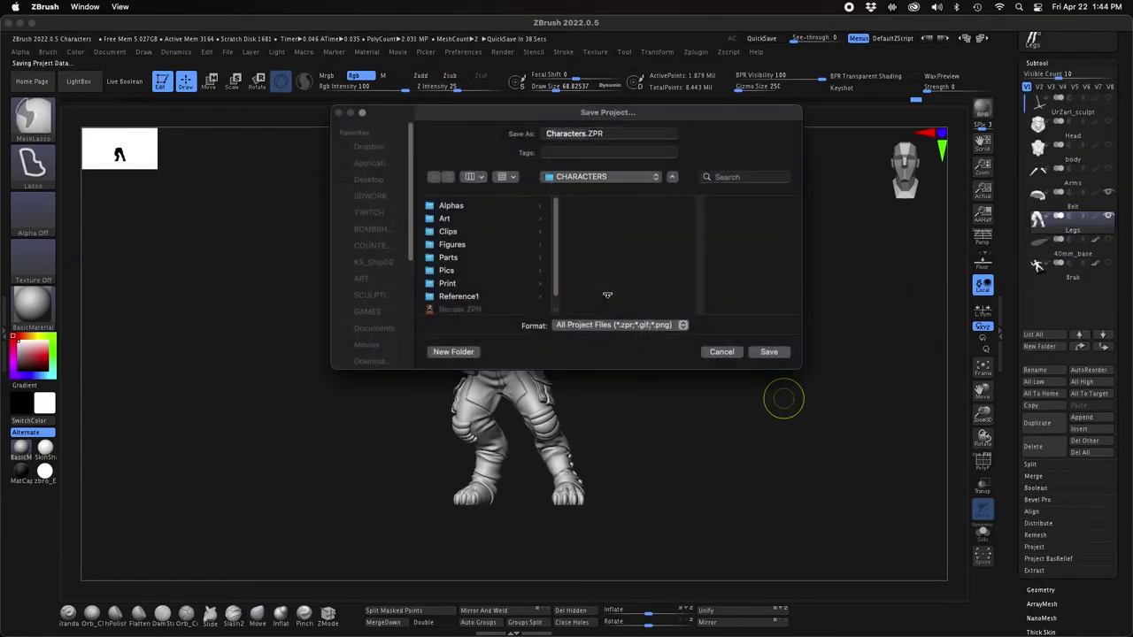
- Show and select the body subtool above the belt and turn it slightly with the transform gizmo
left_click(1104, 156)
left_click_drag(875, 402, 823, 412)
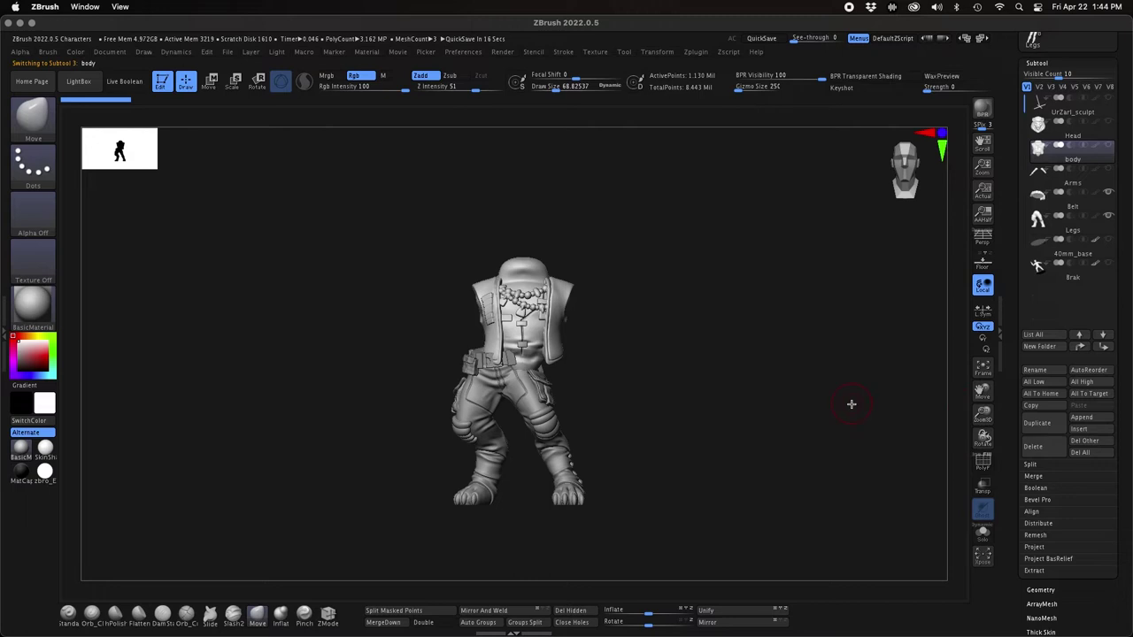
key("w")
left_click_drag(559, 292, 540, 298)
left_click_drag(650, 385, 867, 491)
left_click_drag(984, 414, 989, 447)
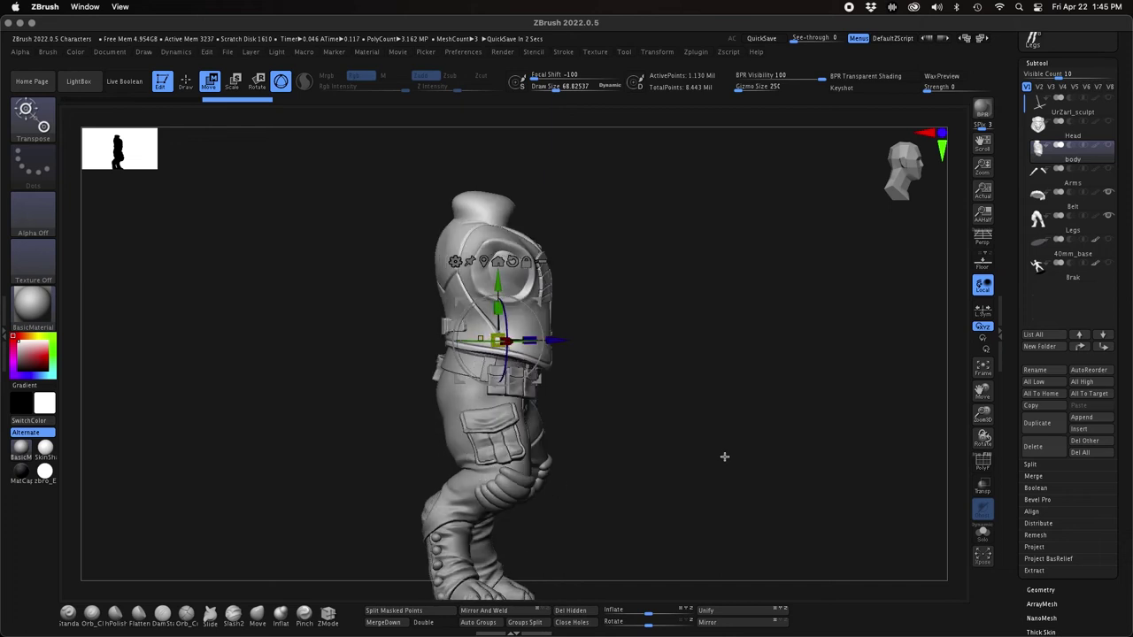
- Nudge the body vertically with the gizmo so the torso sits on the belt in side view
left_click_drag(681, 395, 642, 398)
left_click_drag(498, 290, 498, 288)
mouse_move(648, 373)
left_mouse_down()
mouse_move(681, 372)
mouse_move(648, 377)
left_mouse_up()
left_click_drag(742, 423, 699, 411)
mouse_move(987, 416)
left_mouse_down()
mouse_move(912, 409)
mouse_move(877, 425)
mouse_move(838, 410)
left_mouse_up()
- Lasso-mask the body across the waist so only the upper torso stays free to move
key("q")
left_click_drag(717, 354, 751, 366)
left_click_drag(984, 415, 894, 398)
mouse_move(406, 341)
left_mouse_down("ctrl")
mouse_move(564, 180)
mouse_move(633, 342)
mouse_move(645, 337)
left_mouse_up("ctrl")
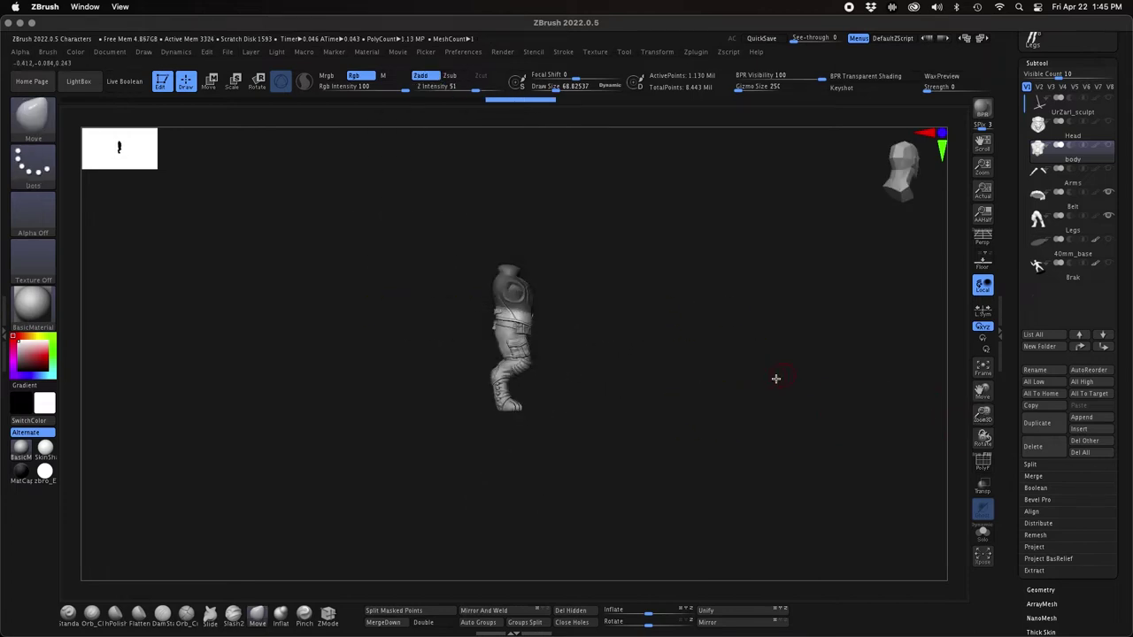
left_click_drag(786, 372, 720, 376)
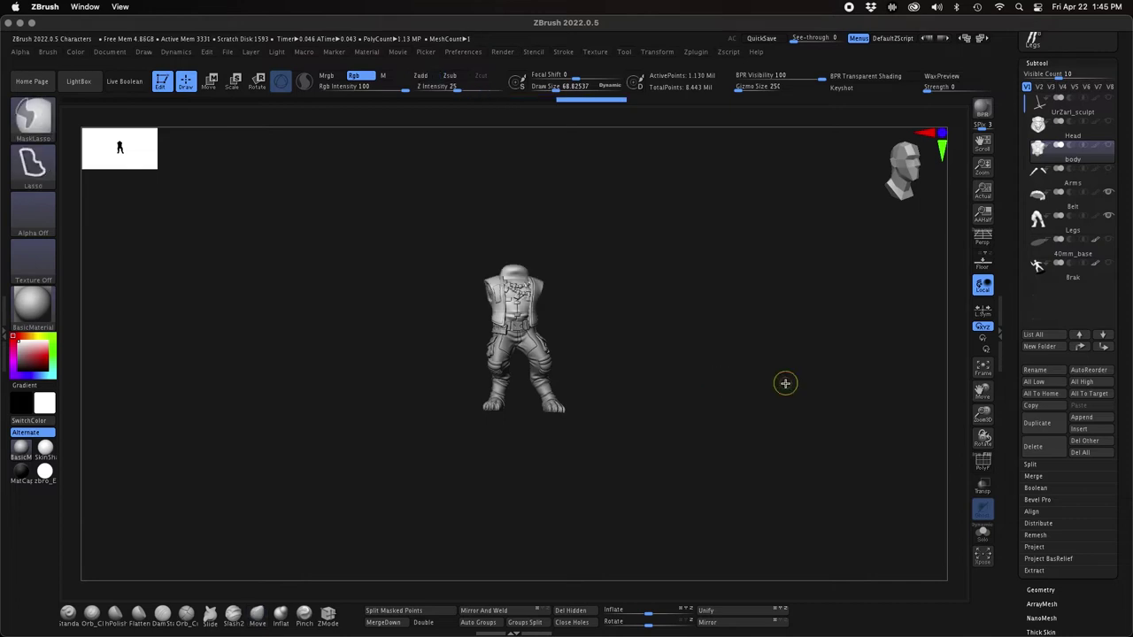
- Adjust the upper torso's tilt and position over the belt with the gizmo, undoing the last adjustment
key("w")
left_click_drag(785, 384, 830, 385)
left_click_drag(983, 414, 1001, 448)
left_click_drag(537, 298, 547, 325)
left_click_drag(688, 361, 677, 364)
left_click_drag(529, 319, 536, 318)
key("super+z")
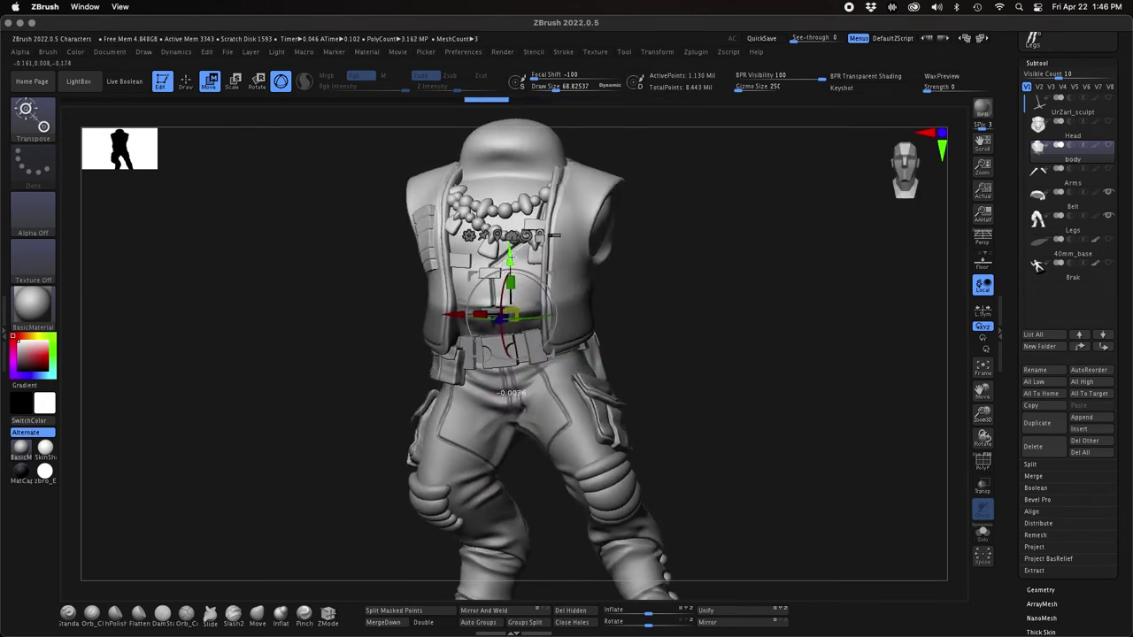
- Replace the mask on the body with a new lasso mask across the torso
key("q")
mouse_move(821, 456)
left_mouse_down()
mouse_move(833, 481)
mouse_move(800, 496)
left_mouse_up()
left_click_drag(984, 416, 810, 380)
mouse_move(779, 378)
left_mouse_down("ctrl")
mouse_move(223, 380)
mouse_move(317, 233)
mouse_move(328, 236)
left_mouse_up("ctrl")
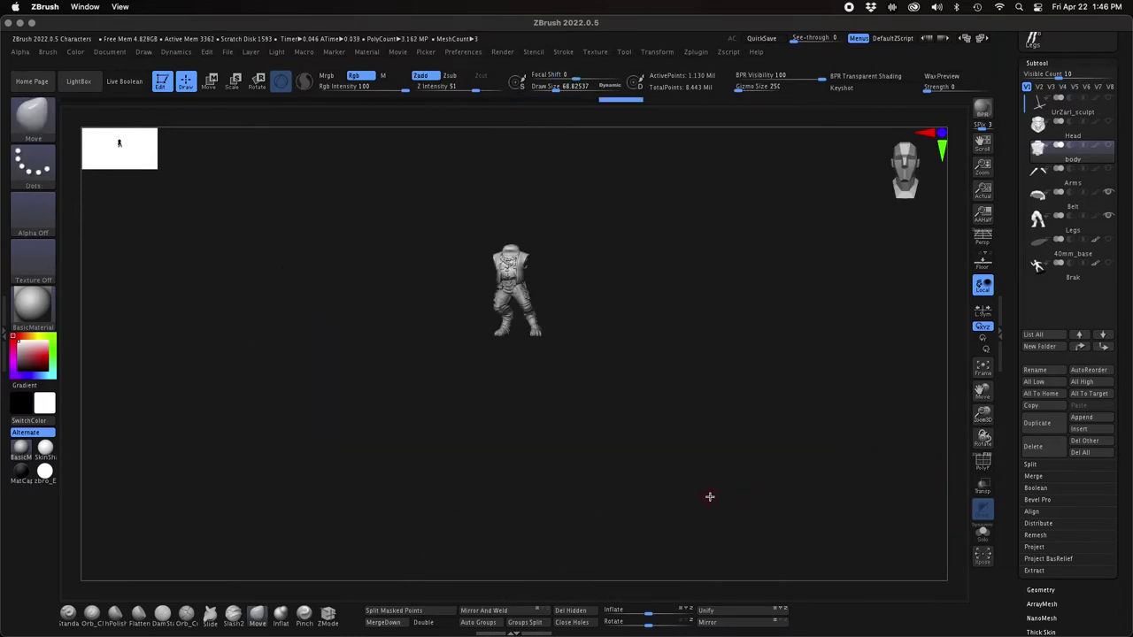
left_click_drag(712, 497, 729, 478, "shift")
key("ctrl+z")
mouse_move(593, 281)
left_mouse_down("ctrl")
mouse_move(460, 301)
mouse_move(460, 270)
left_mouse_up("ctrl")
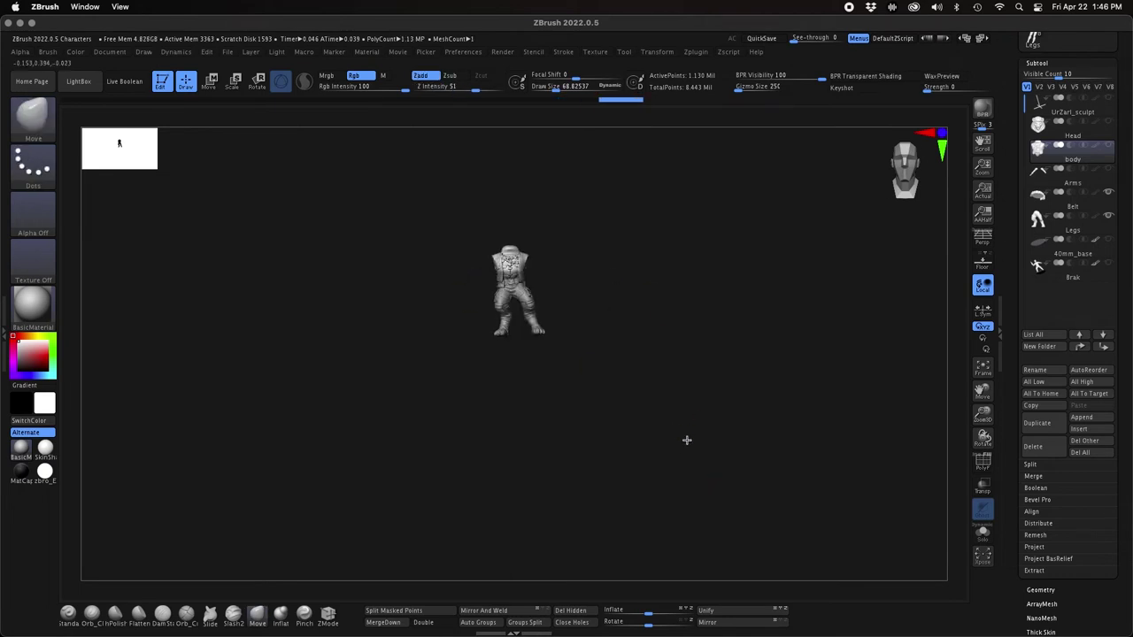
key("f")
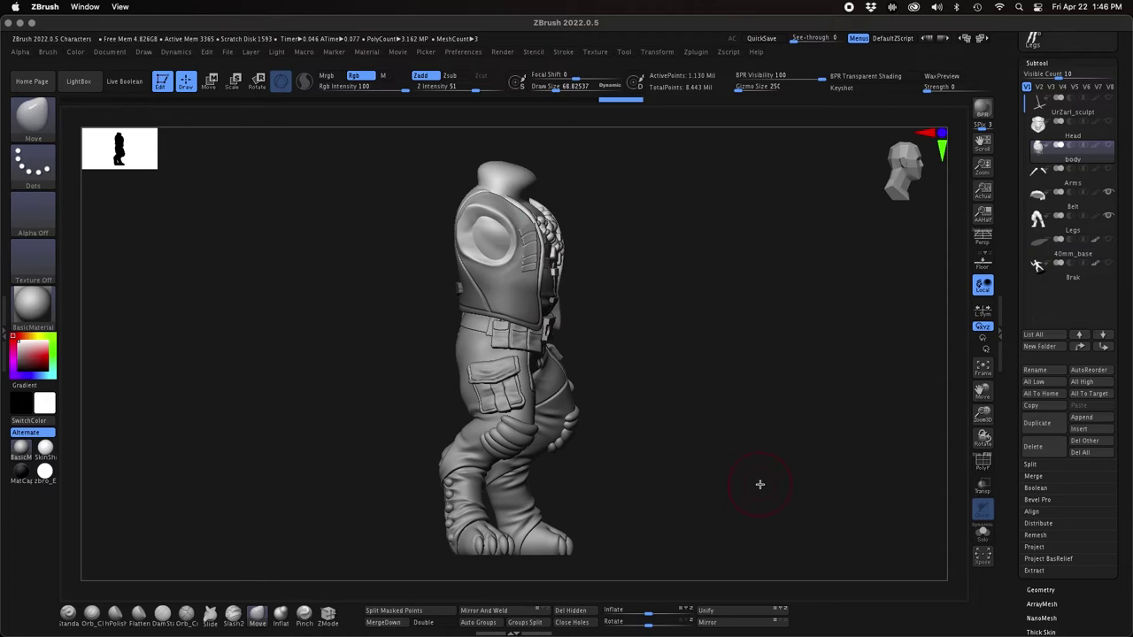
- Turn the unmasked part of the torso slightly about its vertical axis with the gizmo
key("w")
left_click_drag(666, 344, 628, 337, "shift")
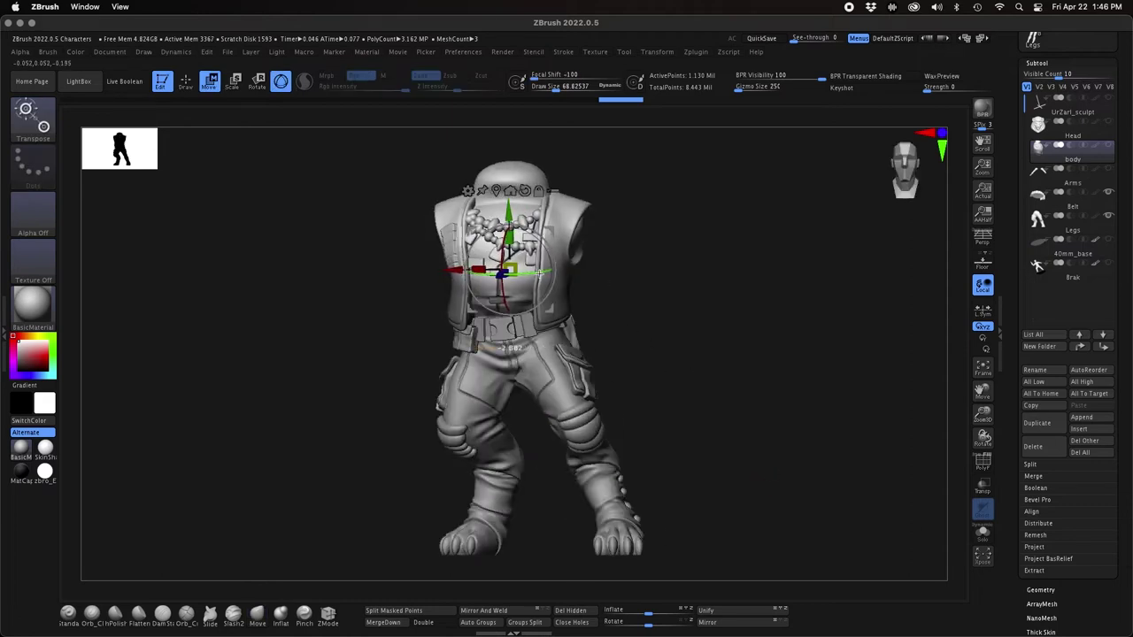
left_click_drag(540, 274, 533, 274)
left_click_drag(653, 342, 572, 285, "shift")
left_click_drag(709, 355, 714, 448, "shift")
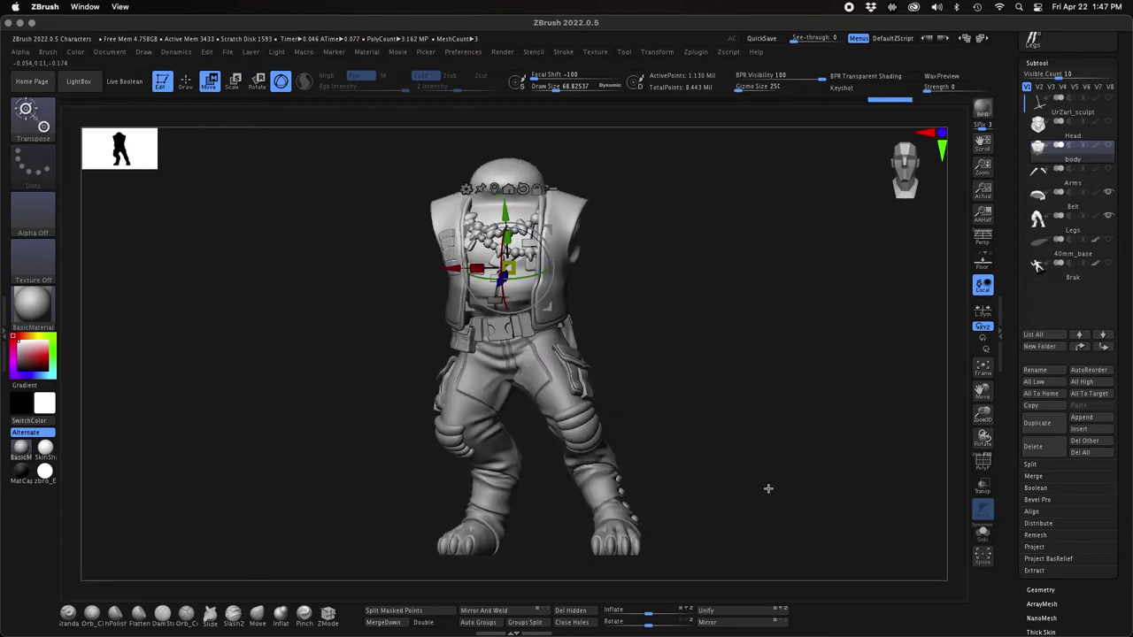
- Isolate the vest's polygroup and mask everything on the body except the vest
key("q")
left_click(565, 299, "ctrl+shift")
left_click(701, 365, "ctrl")
left_click(701, 365, "ctrl+shift")
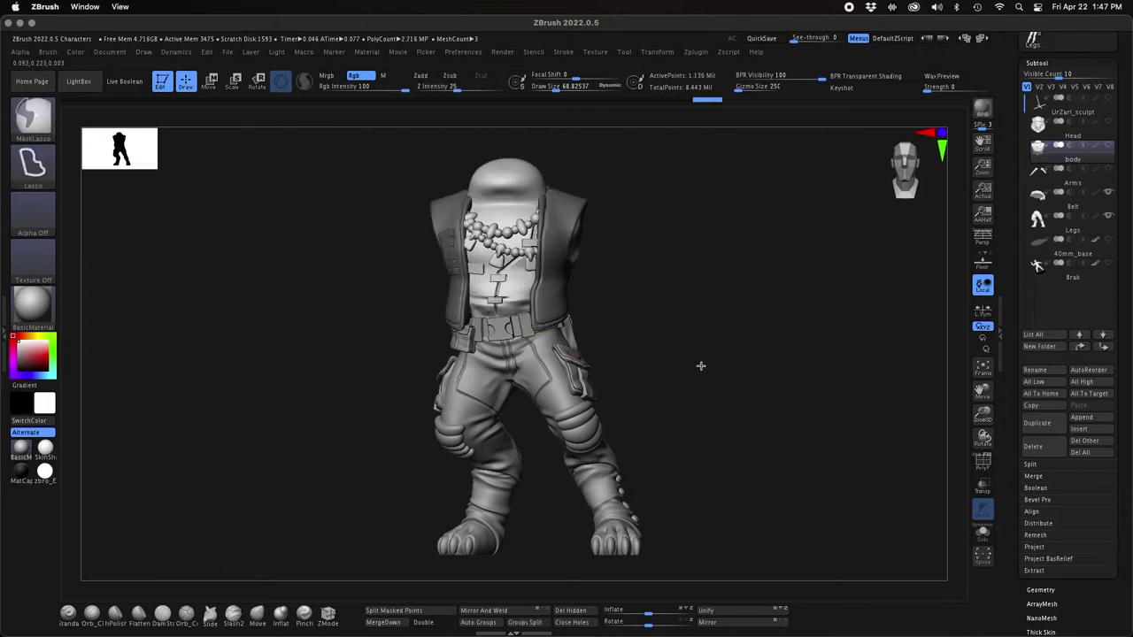
left_click(701, 366, "ctrl")
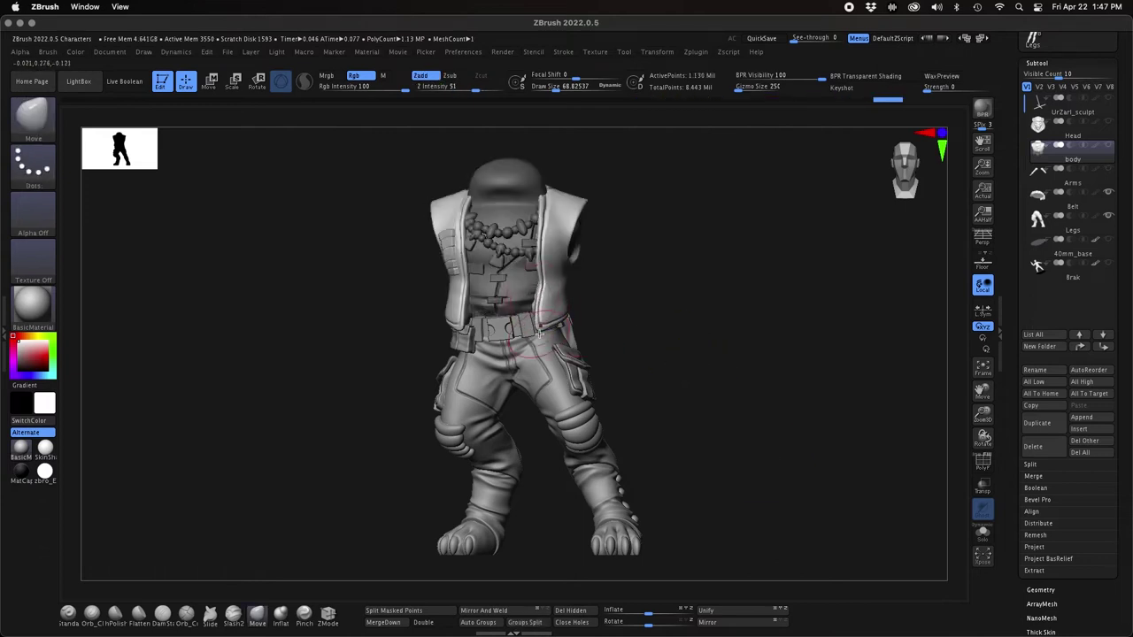
- Reshape the vest's front panels and lower hem around the belt with Move brush strokes
left_click_drag(370, 323, 431, 239)
mouse_move(575, 265)
left_mouse_down()
mouse_move(700, 317)
mouse_move(770, 382)
left_mouse_up()
left_click_drag(707, 406, 746, 482)
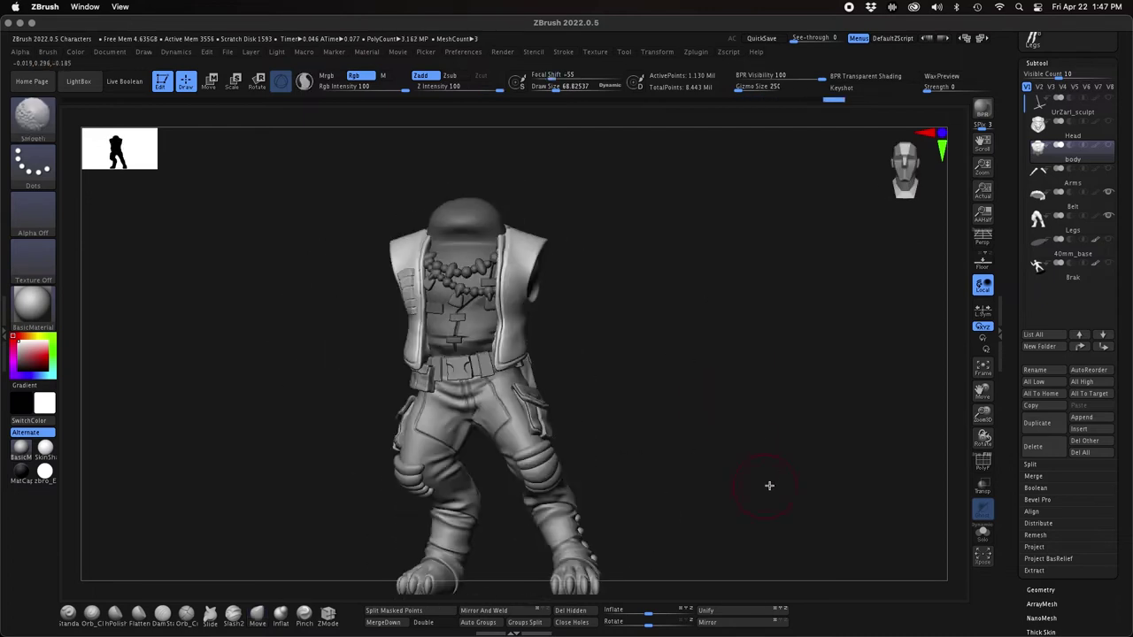
left_click_drag(814, 452, 794, 400, "alt")
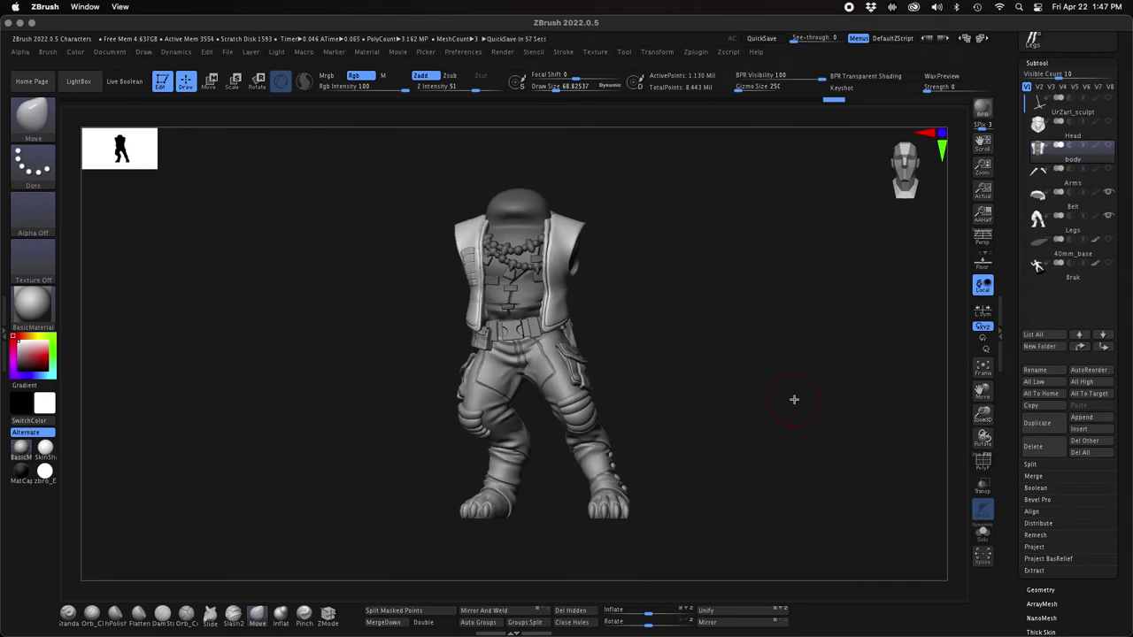
left_click_drag(731, 417, 749, 427, "ctrl")
left_click_drag(747, 404, 732, 400)
key("ctrl+z")
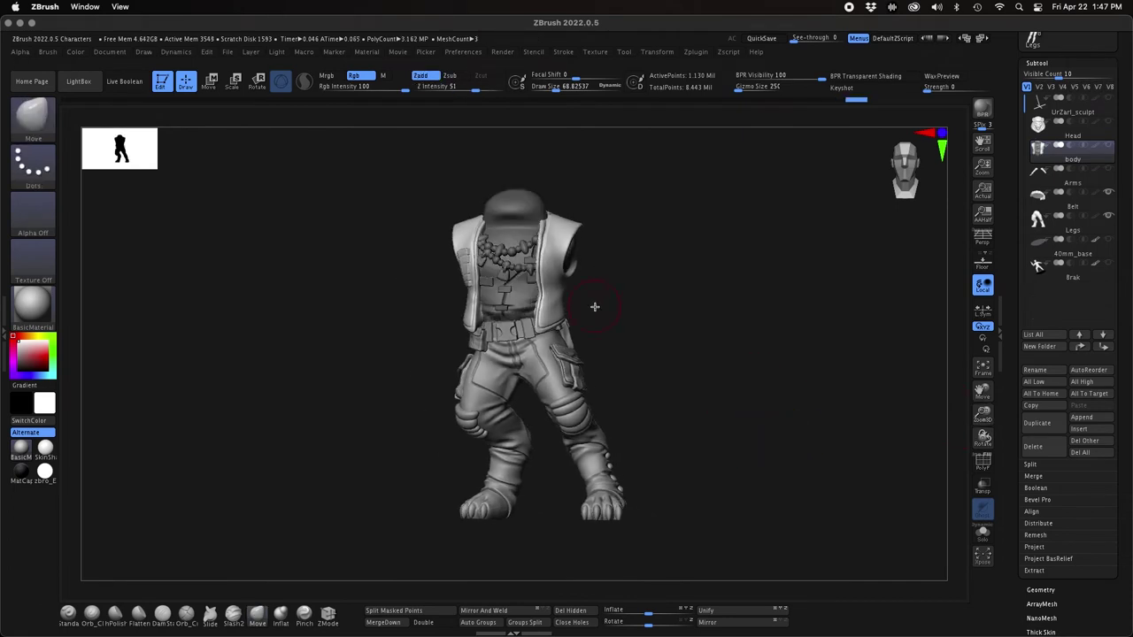
left_click_drag(598, 331, 541, 320, "shift")
mouse_move(634, 320)
left_mouse_down()
mouse_move(667, 289)
mouse_move(548, 305)
left_mouse_up()
left_click_drag(742, 388, 729, 388)
right_click_drag(728, 389, 733, 411)
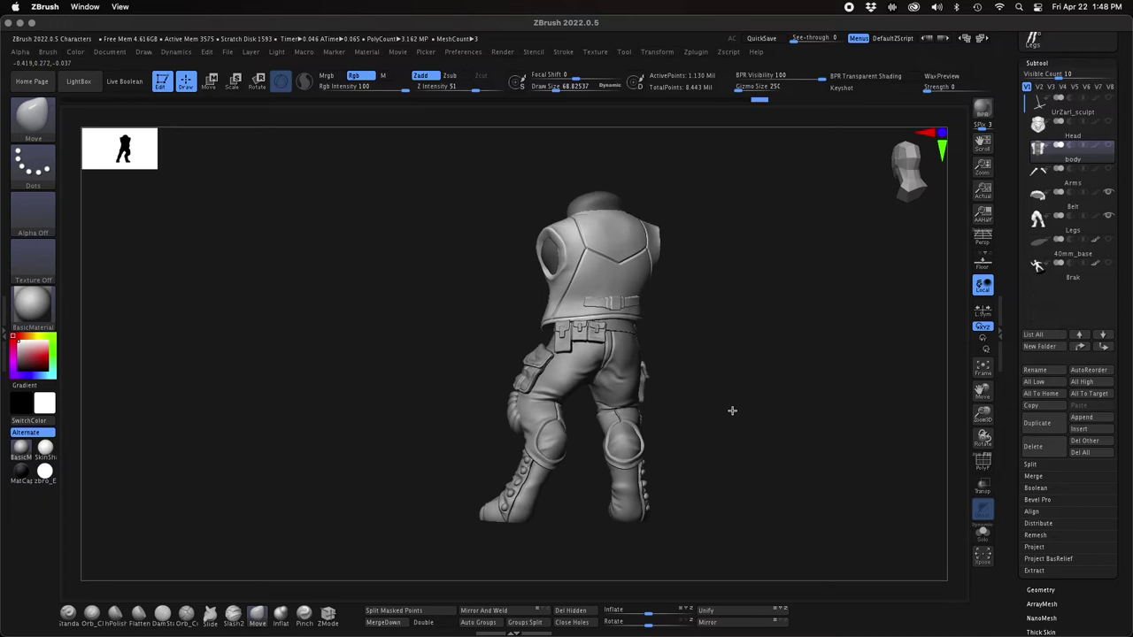
- Set the Draw Size to about 101 and adjust the vest's back and side with the Move brush
key("s")
left_click_drag(746, 425, 751, 426)
mouse_move(750, 427)
left_mouse_down()
mouse_move(780, 427)
mouse_move(729, 425)
mouse_move(726, 394)
mouse_move(771, 387)
mouse_move(794, 332)
mouse_move(749, 448)
left_mouse_up()
left_click_drag(982, 416, 869, 389)
left_click_drag(755, 341, 748, 303, "alt")
left_click_drag(797, 390, 754, 423)
left_click_drag(712, 356, 715, 345)
left_click_drag(770, 434, 332, 441)
right_click_drag(795, 429, 729, 453)
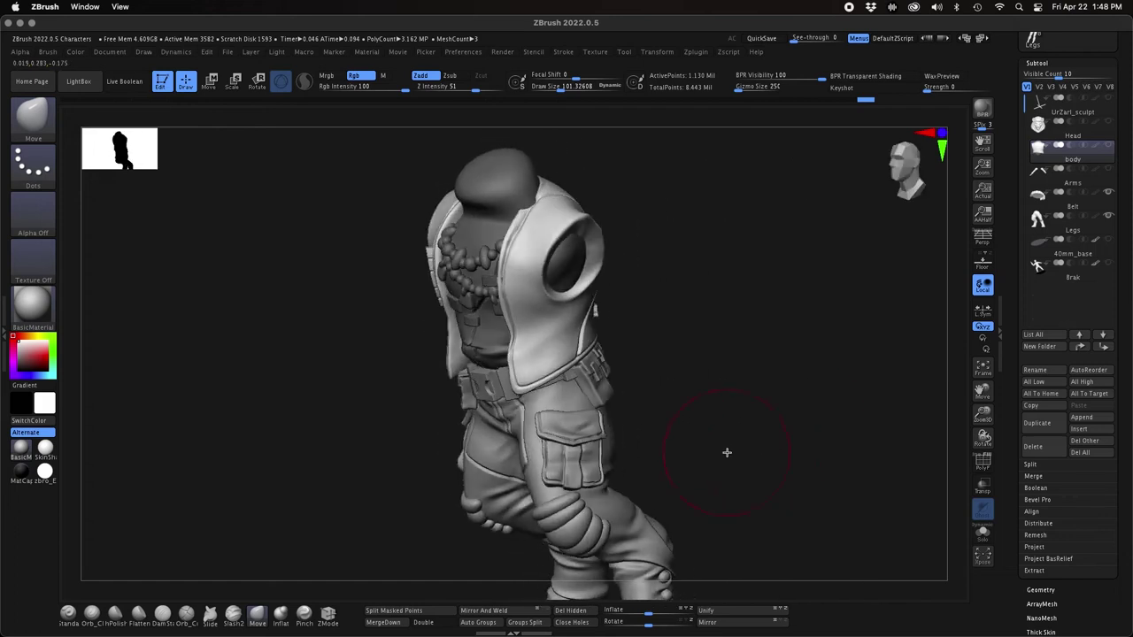
- Refine the vest's front edges with Move brush strokes, reducing the Draw Size to about 65
left_click_drag(507, 338, 513, 338)
mouse_move(739, 376)
left_mouse_down()
mouse_move(806, 369)
mouse_move(708, 364)
left_mouse_up()
right_click_drag(703, 392, 464, 416)
left_click_drag(480, 368, 474, 367)
left_click_drag(673, 430, 760, 459, "shift")
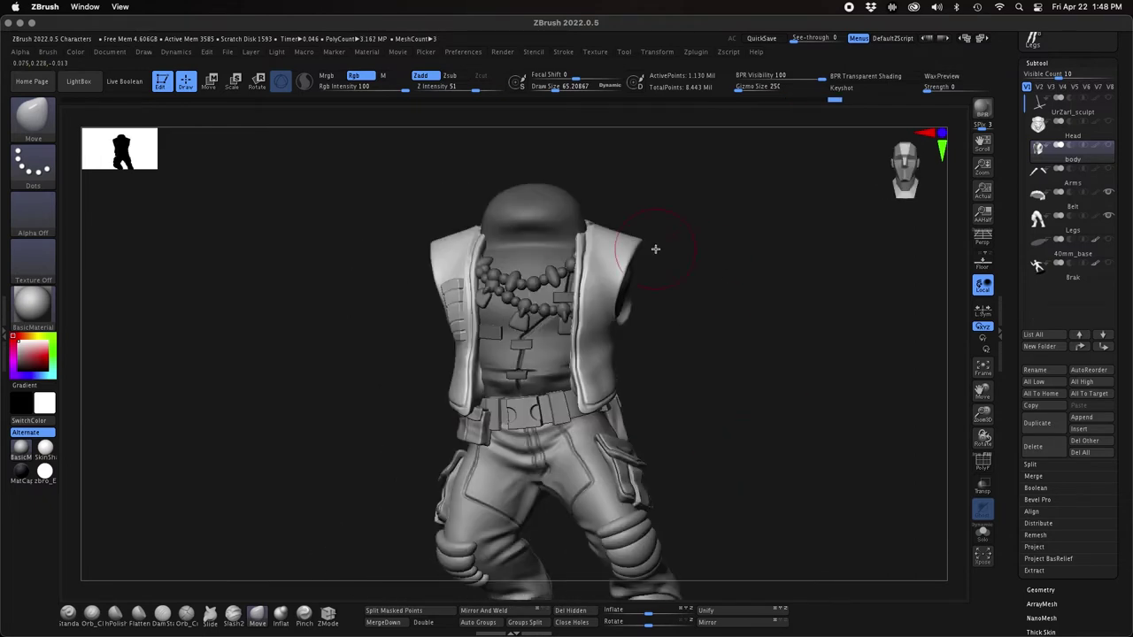
right_click_drag(574, 302, 587, 322)
left_click_drag(571, 349, 577, 348)
- Clear the vest mask and turn the torso about 3.5 degrees around its vertical axis with the gizmo
mouse_move(726, 411)
left_mouse_down()
mouse_move(893, 433)
mouse_move(814, 438)
left_mouse_up()
mouse_move(982, 416)
left_mouse_down()
mouse_move(951, 416)
mouse_move(775, 486)
mouse_move(831, 524)
left_mouse_up()
left_click_drag(739, 380, 791, 457)
key("w")
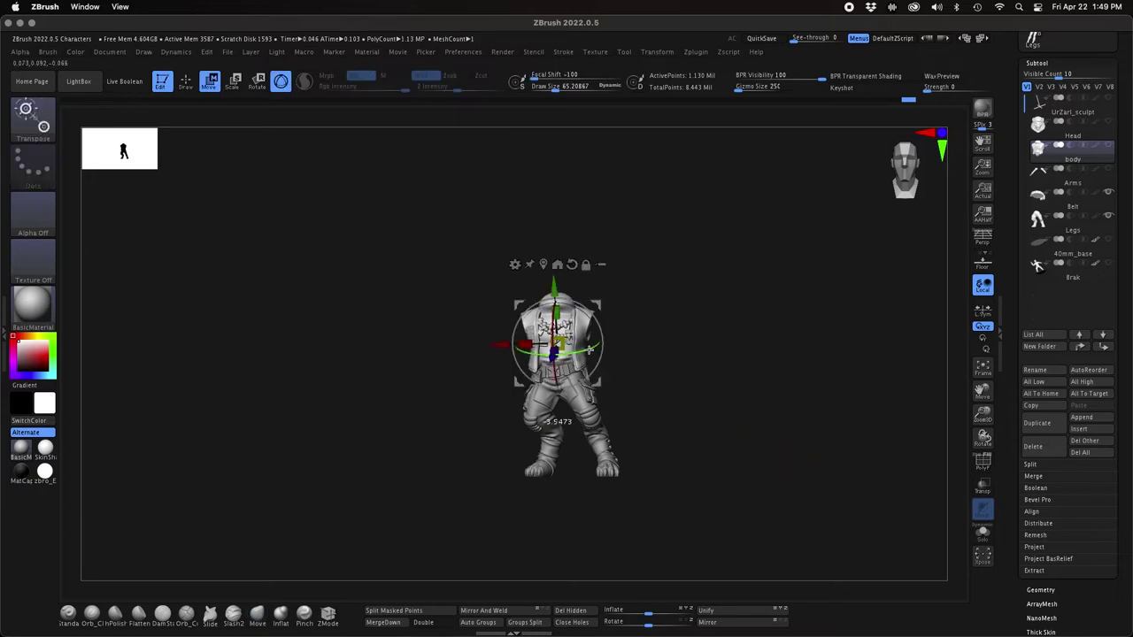
key("q")
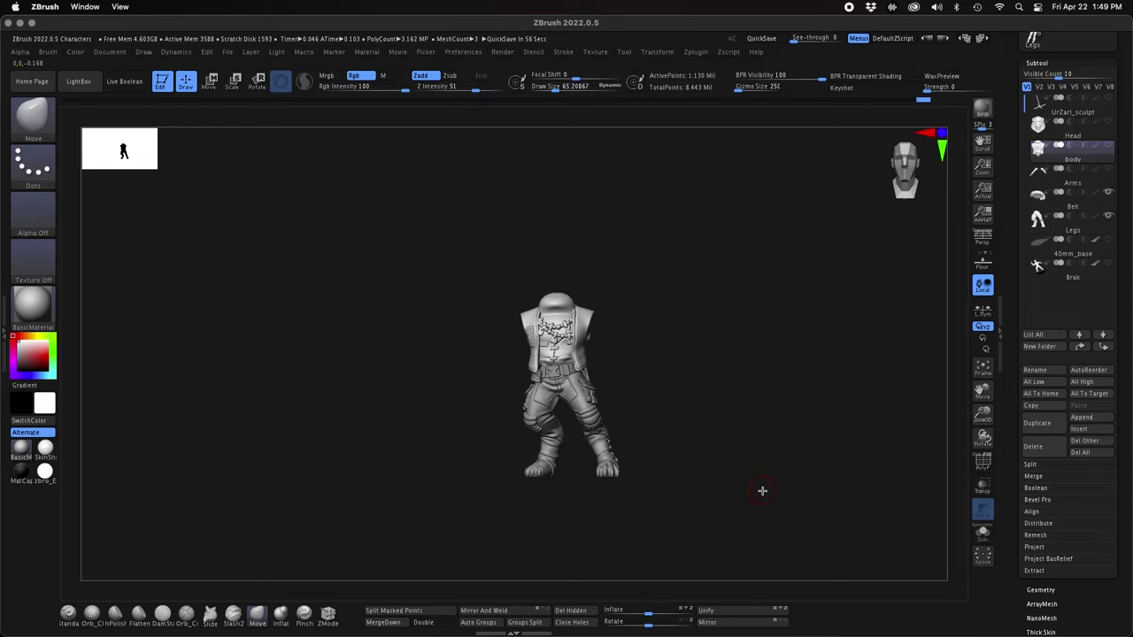
- Select the Legs subtool, hide the Belt, and lasso-mask the hips and left leg, leaving the creature's right leg free
key("Down")
key("Down")
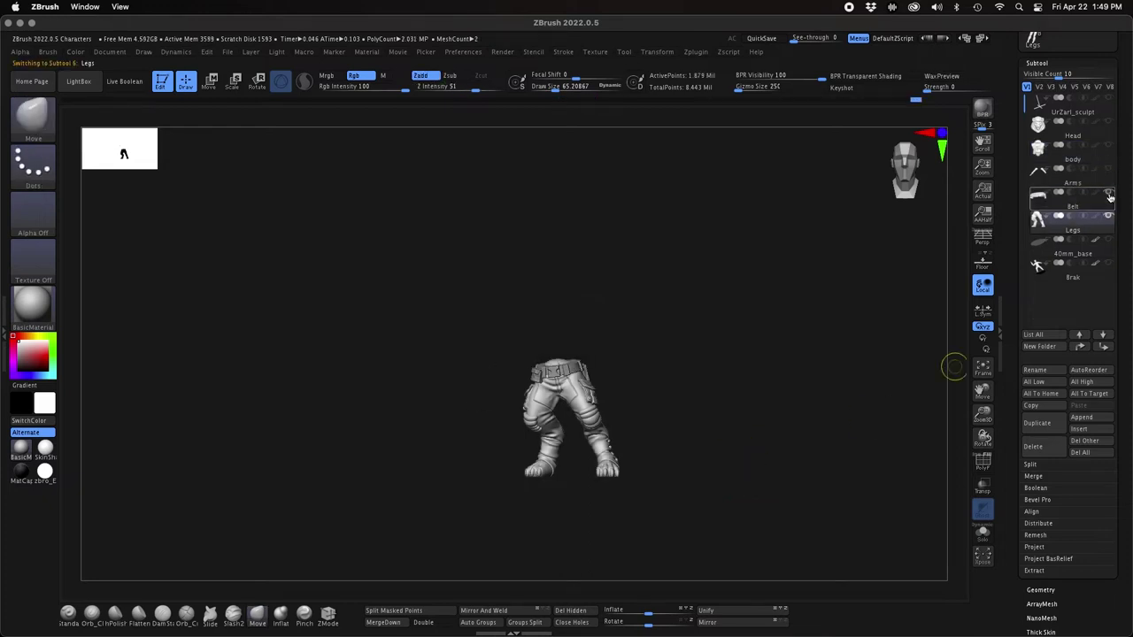
left_click(1109, 192)
mouse_move(456, 285)
left_mouse_down("ctrl")
mouse_move(634, 564)
mouse_move(632, 536)
mouse_move(652, 523)
mouse_move(688, 531)
left_mouse_up("ctrl")
mouse_move(781, 506)
left_mouse_down()
mouse_move(809, 508)
mouse_move(794, 510)
left_mouse_up()
left_click_drag(588, 310, 561, 534, "ctrl")
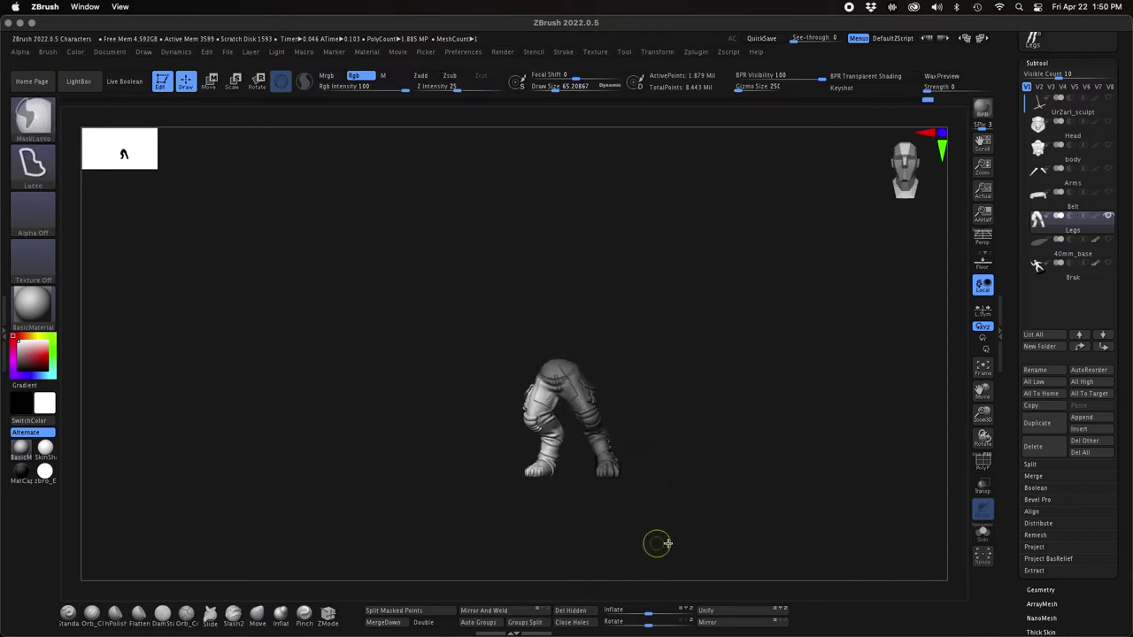
- Adjust the mask at the hip and shift the creature's right leg outward with the gizmo for a wider stance
key("w")
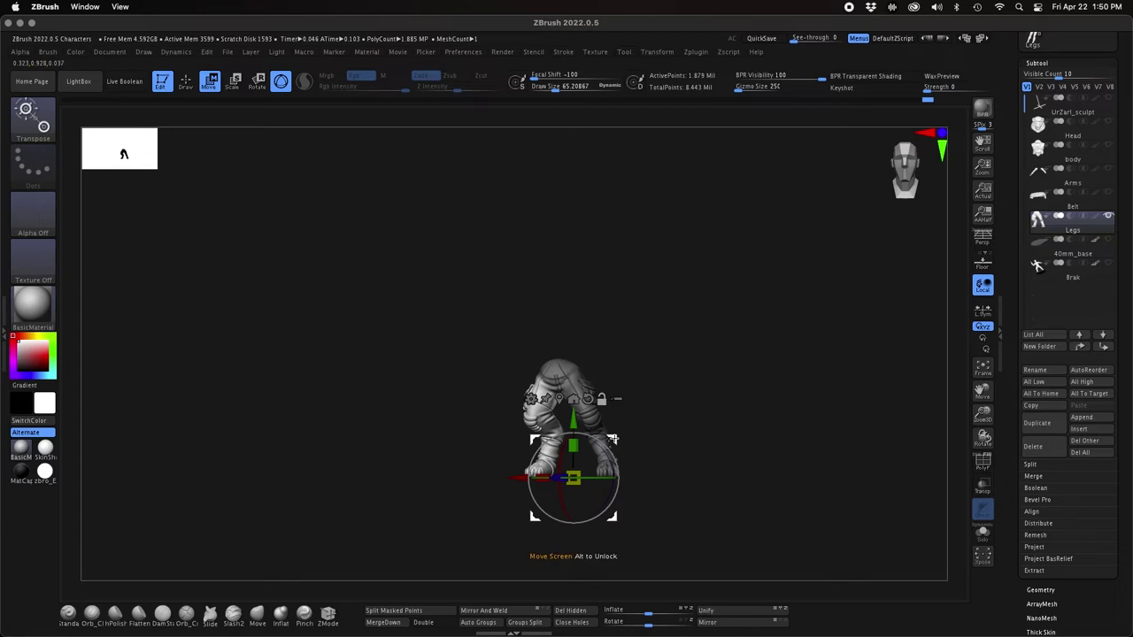
left_click(560, 399)
left_click_drag(591, 397, 591, 398)
key("q")
mouse_move(700, 416)
left_mouse_down()
mouse_move(683, 420)
mouse_move(728, 402)
mouse_move(850, 425)
mouse_move(797, 497)
mouse_move(770, 395)
left_mouse_up()
mouse_move(535, 172)
left_mouse_down("ctrl")
mouse_move(658, 576)
mouse_move(531, 265)
mouse_move(569, 278)
left_mouse_up("ctrl")
key("w")
left_click_drag(559, 325, 555, 325)
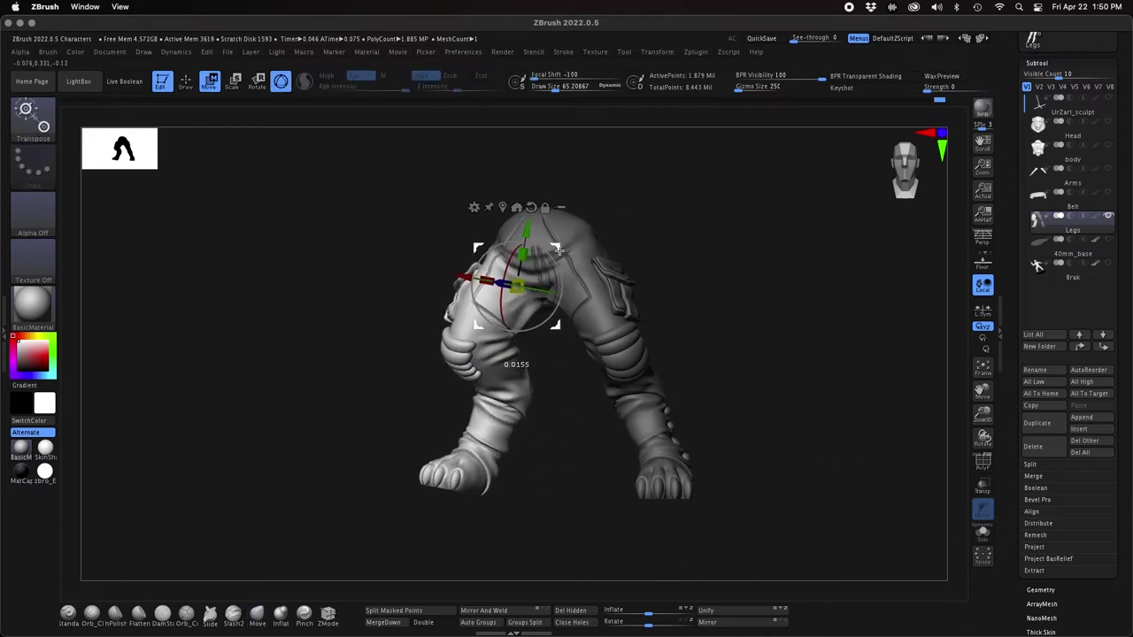
- Mask everything on the Legs except the creature's right foot
mouse_move(788, 414)
left_mouse_down()
mouse_move(797, 423)
mouse_move(824, 395)
mouse_move(873, 400)
mouse_move(805, 435)
mouse_move(885, 470)
mouse_move(853, 398)
mouse_move(825, 432)
left_mouse_up()
mouse_move(378, 363)
left_mouse_down("ctrl")
mouse_move(696, 512)
mouse_move(679, 522)
mouse_move(830, 495)
mouse_move(761, 523)
mouse_move(731, 511)
left_mouse_up("ctrl")
left_click_drag(728, 422, 741, 531, "alt")
left_click_drag(982, 415, 960, 491)
left_click_drag(860, 435, 807, 338, "alt")
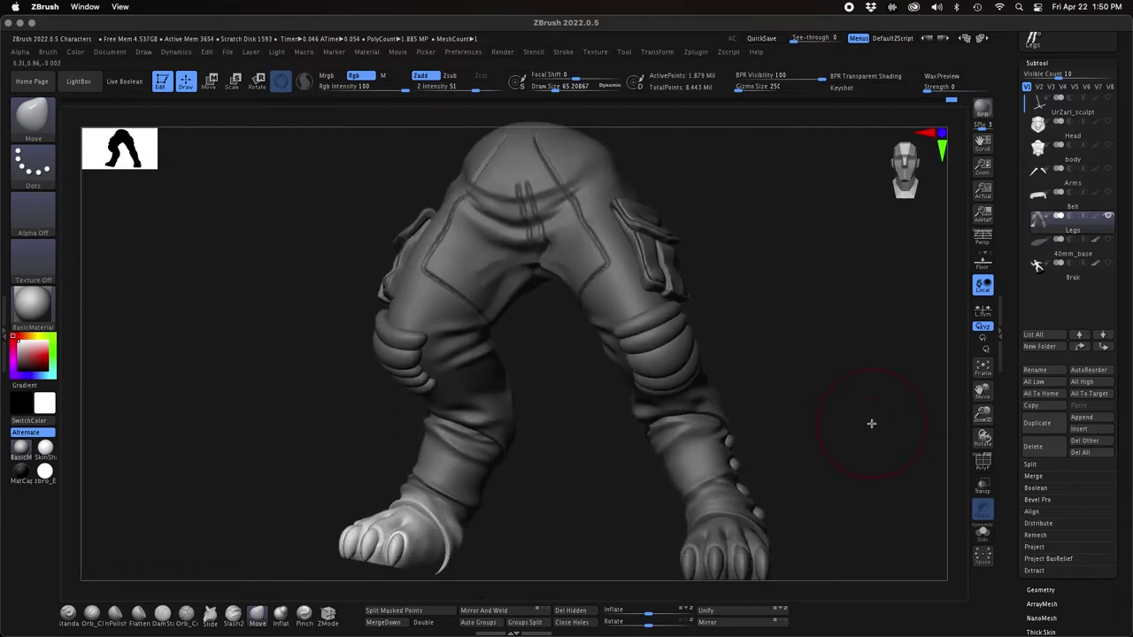
- Place the gizmo pivot at the right ankle, rotate the foot level with the ground, and clear the mask
key("w")
left_click_drag(535, 204, 461, 471, "alt")
mouse_move(567, 502)
left_mouse_down()
mouse_move(671, 508)
mouse_move(579, 516)
left_mouse_up()
key("q")
left_click_drag(987, 420, 967, 377)
left_click_drag(757, 456, 819, 432)
left_click_drag(819, 430, 816, 479, "alt")
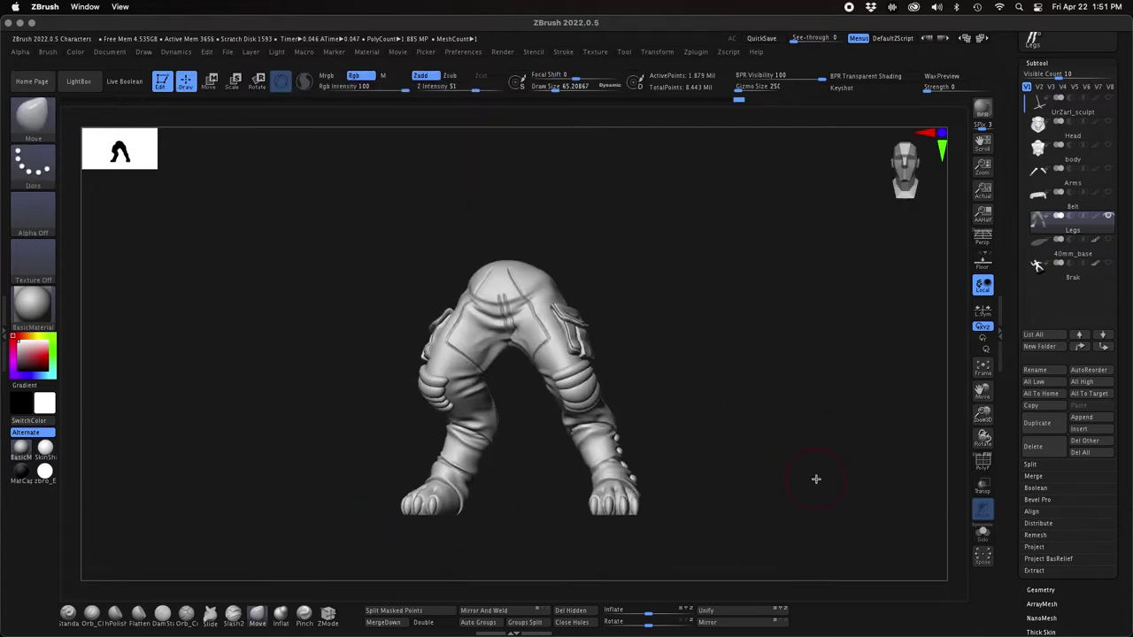
- Show the Belt and body, select the body, and lean it about 5 degrees sideways around a pivot at the waist
left_click(1109, 192)
left_click(1112, 147)
left_click_drag(984, 414, 961, 416)
left_click_drag(700, 278, 693, 319, "alt")
left_click(1043, 151)
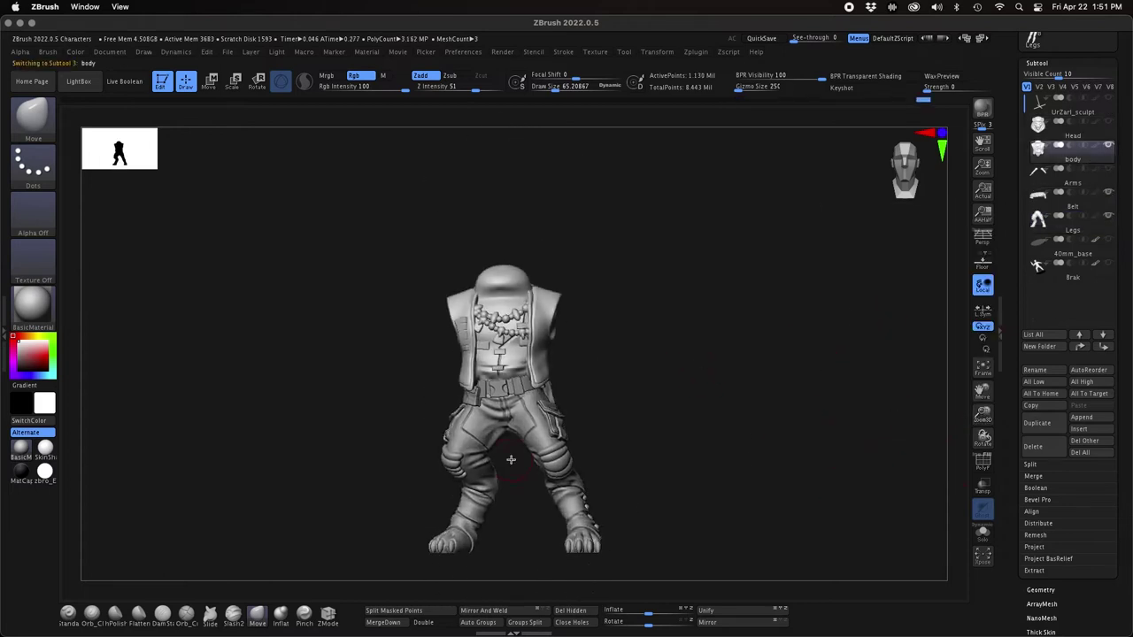
key("w")
left_click_drag(507, 342, 507, 374, "alt")
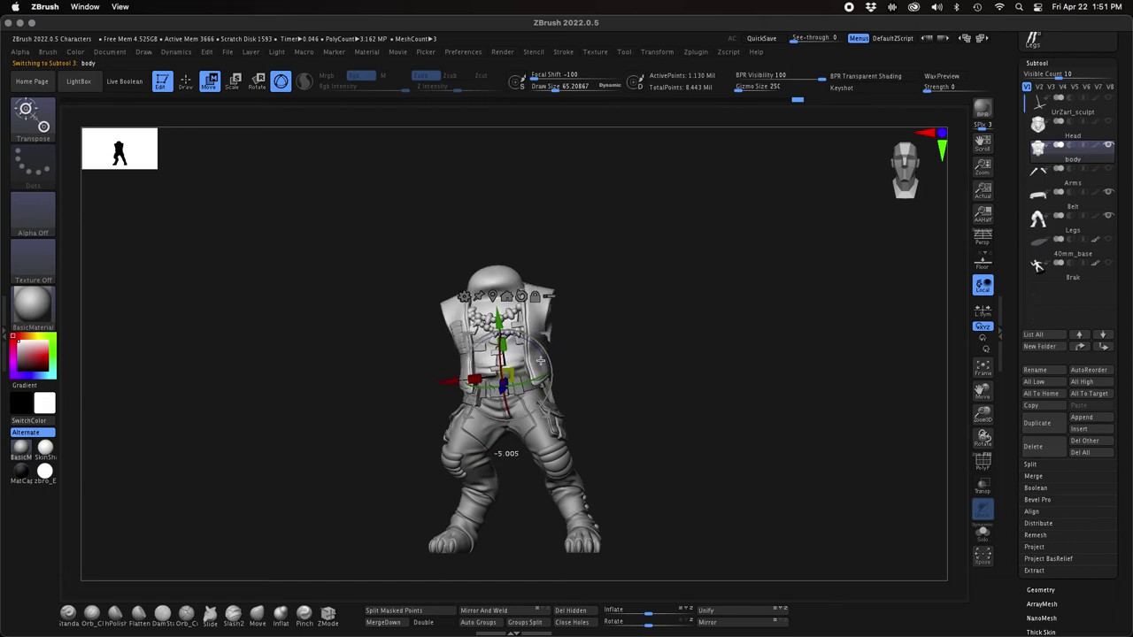
key("q")
left_click_drag(662, 434, 660, 433, "shift")
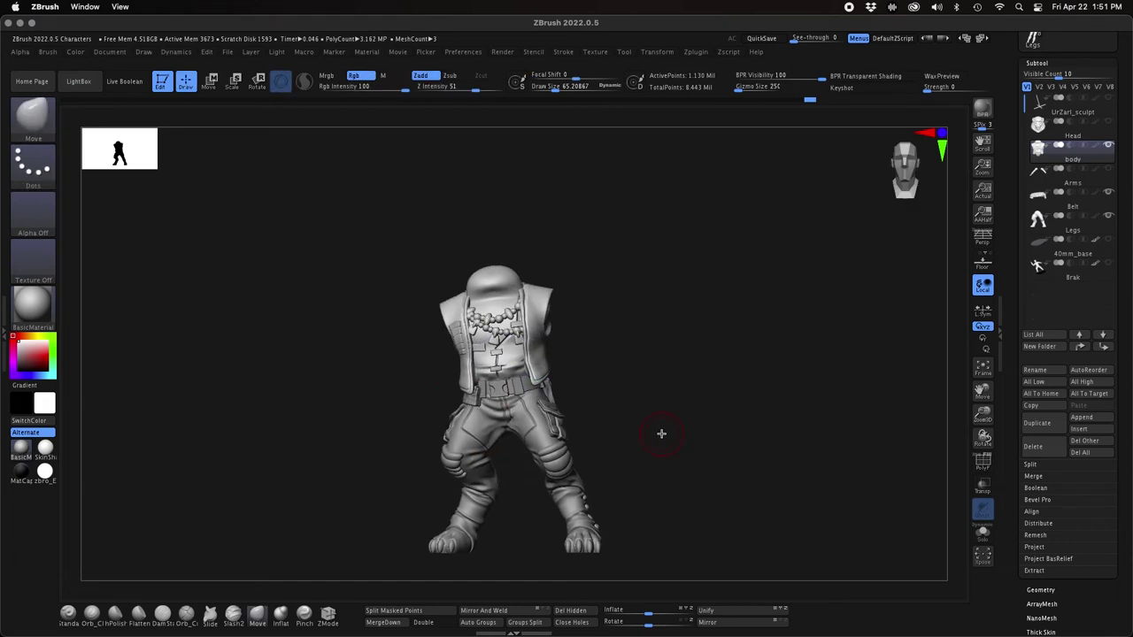
- Mask the body around the waist and tilt the upper torso slightly with the gizmo
left_click_drag(985, 413, 806, 402)
key("ctrl")
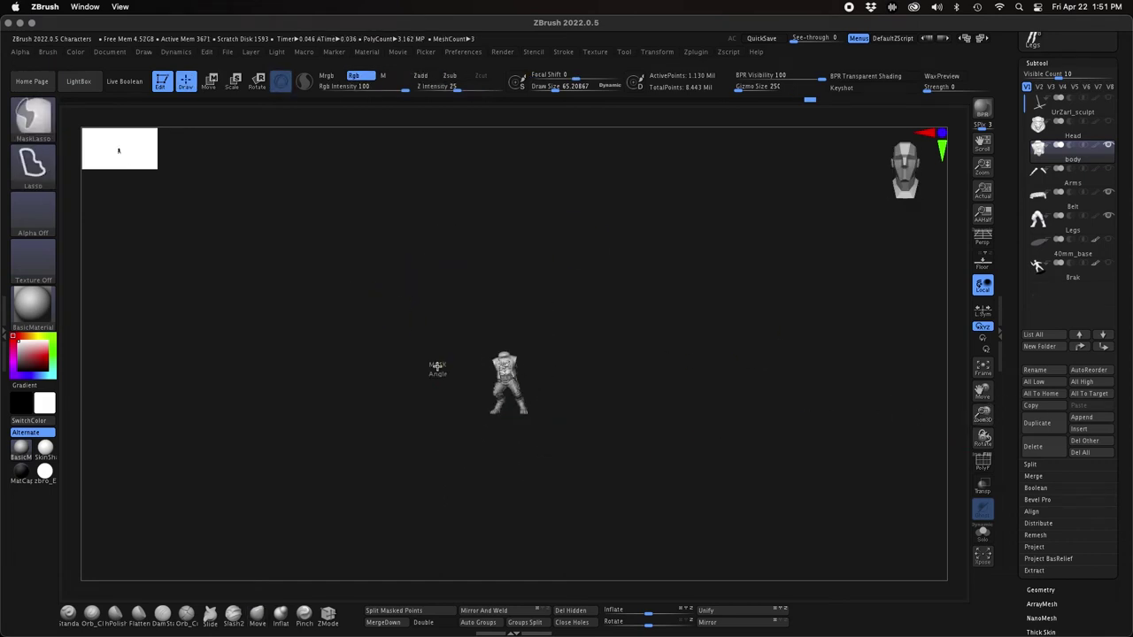
left_click_drag(584, 367, 581, 375, "ctrl")
left_click_drag(984, 414, 1117, 576)
left_click(816, 460, "ctrl")
mouse_move(815, 461)
left_mouse_down()
mouse_move(908, 475)
mouse_move(819, 463)
mouse_move(840, 417)
left_mouse_up()
key("w")
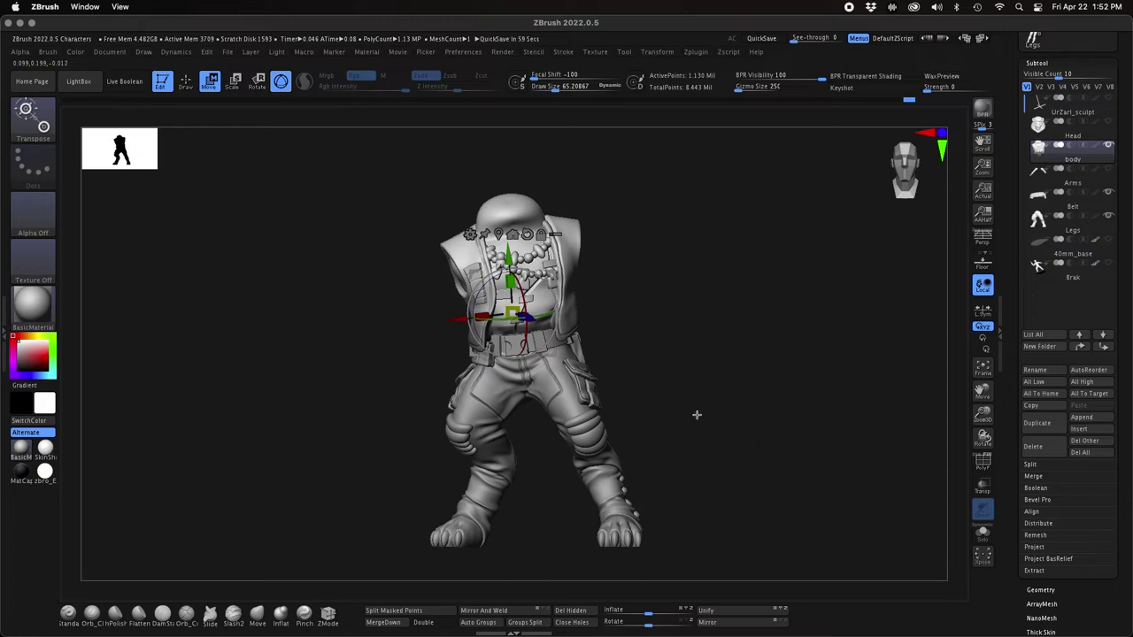
left_click_drag(485, 286, 454, 308)
key("q")
mouse_move(851, 492)
left_mouse_down()
mouse_move(842, 490)
mouse_move(885, 484)
mouse_move(767, 449)
left_mouse_up()
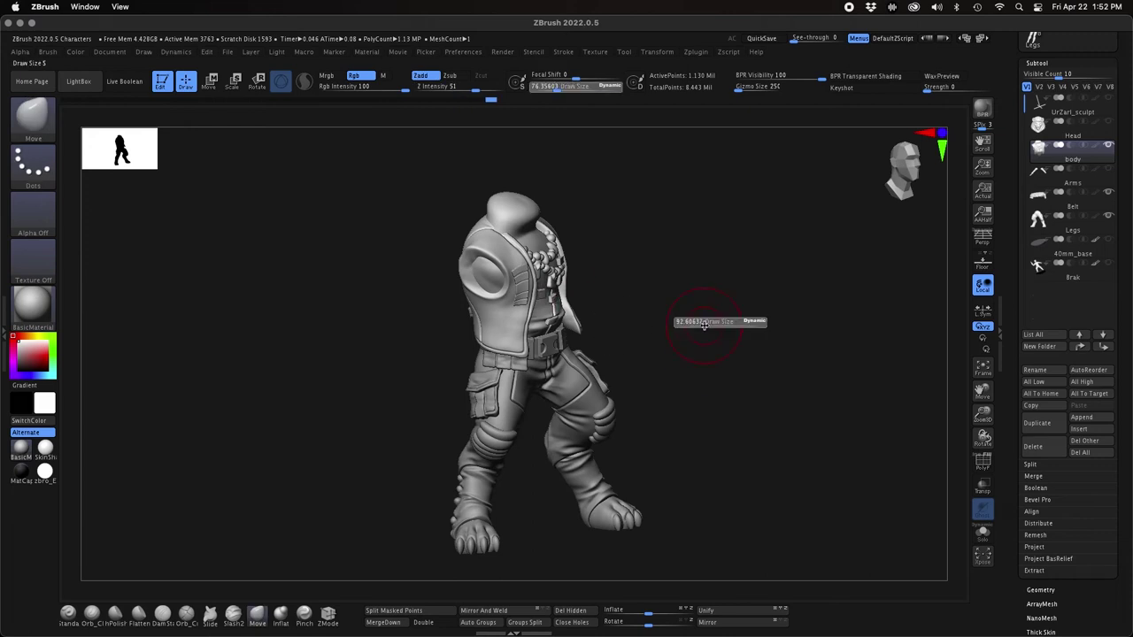
- Set the draw size to about 72.5 and mask everything on the body except the vest
mouse_move(701, 321)
left_mouse_down()
mouse_move(809, 384)
mouse_move(834, 384)
mouse_move(741, 380)
left_mouse_up()
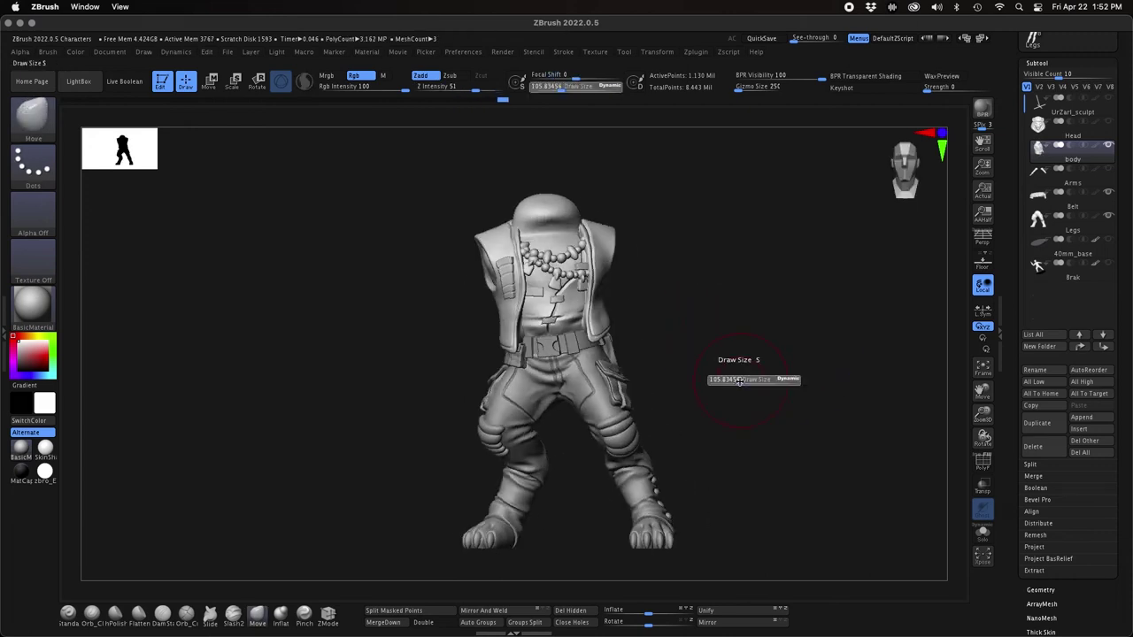
mouse_move(742, 389)
left_mouse_down()
mouse_move(845, 404)
mouse_move(745, 389)
left_mouse_up()
left_click(605, 310, "ctrl+shift")
left_click(881, 370, "ctrl")
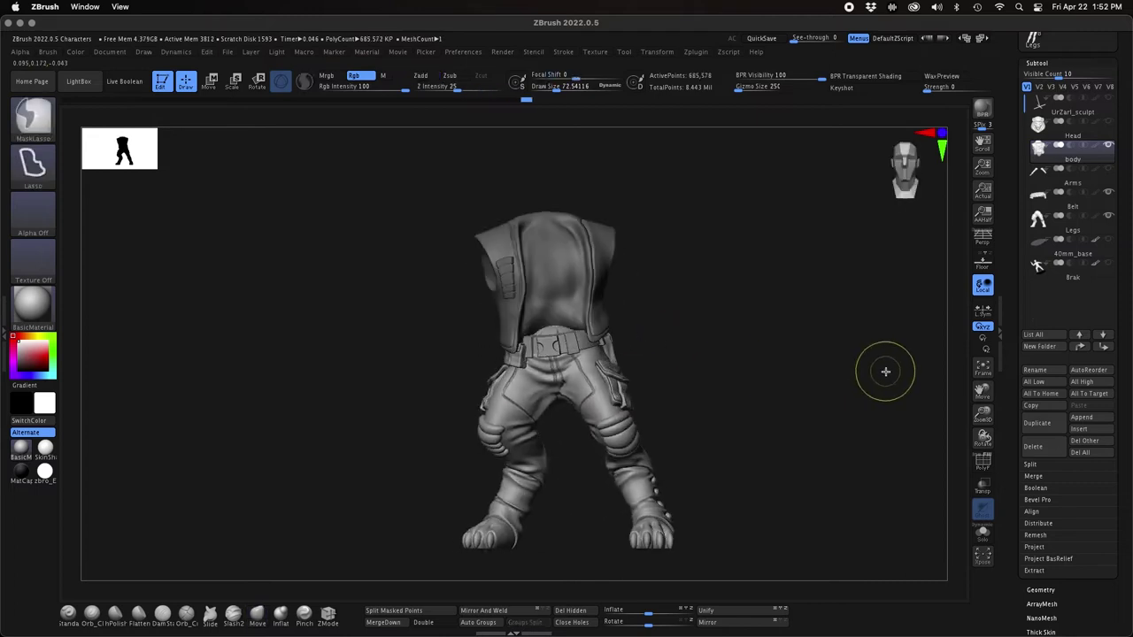
left_click(883, 372, "ctrl+shift")
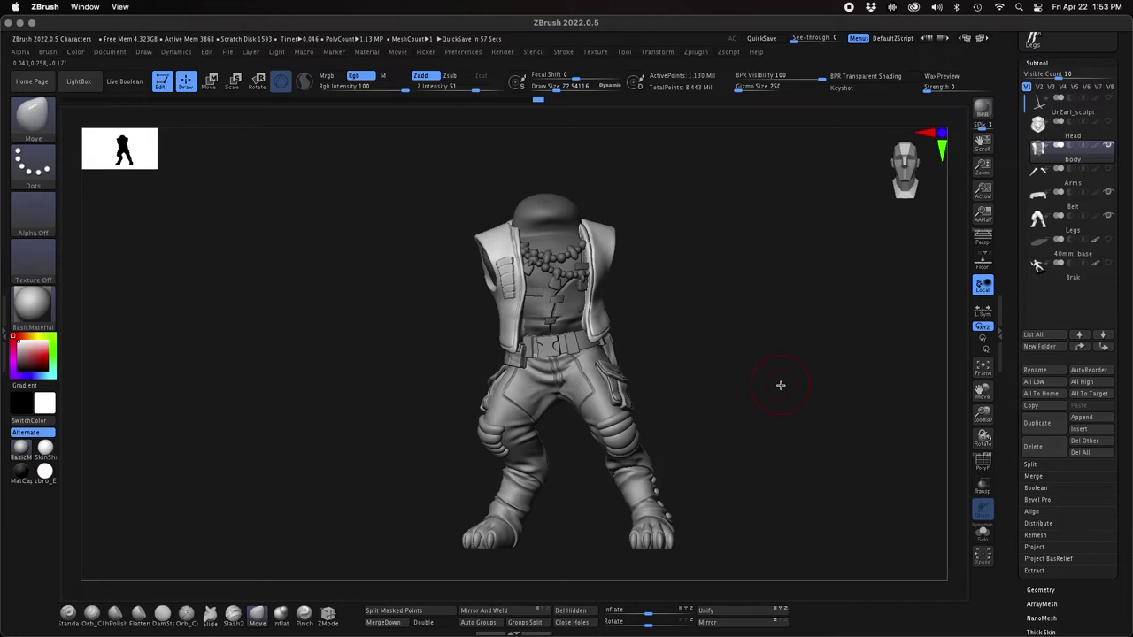
- Limit the unmasked area to the creature's right vest panel and shift it slightly with a vertical transpose line
left_click_drag(964, 421, 718, 378, "alt")
mouse_move(591, 288)
left_mouse_down("ctrl")
mouse_move(621, 386)
mouse_move(594, 360)
left_mouse_up("ctrl")
left_click_drag(983, 414, 1023, 585)
mouse_move(983, 439)
left_mouse_down()
mouse_move(958, 475)
mouse_move(903, 469)
left_mouse_up()
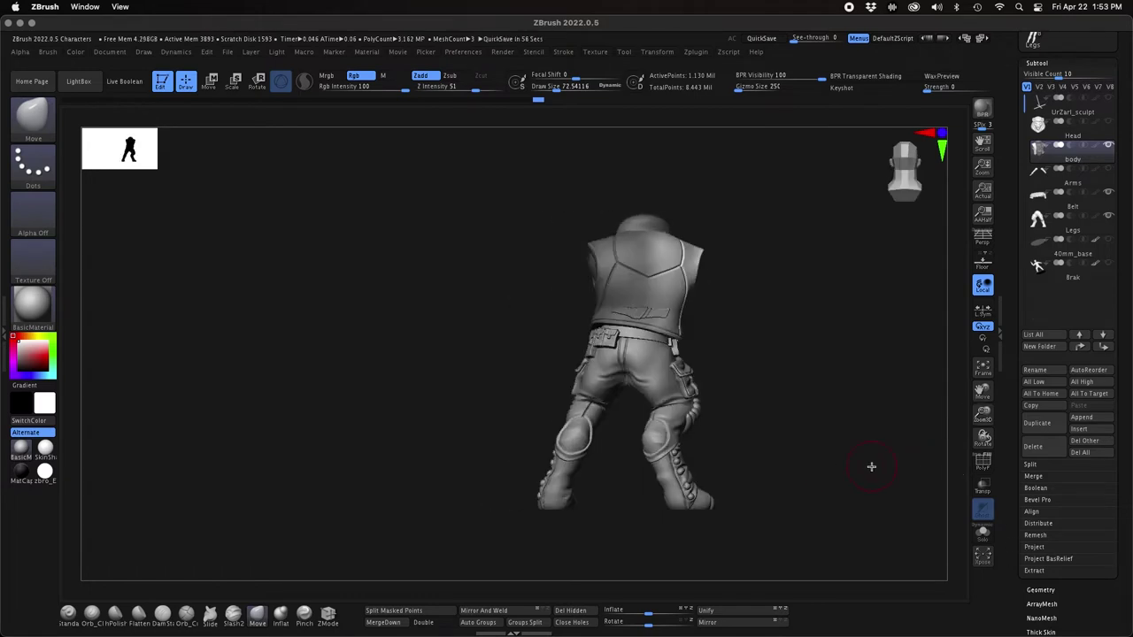
key("w")
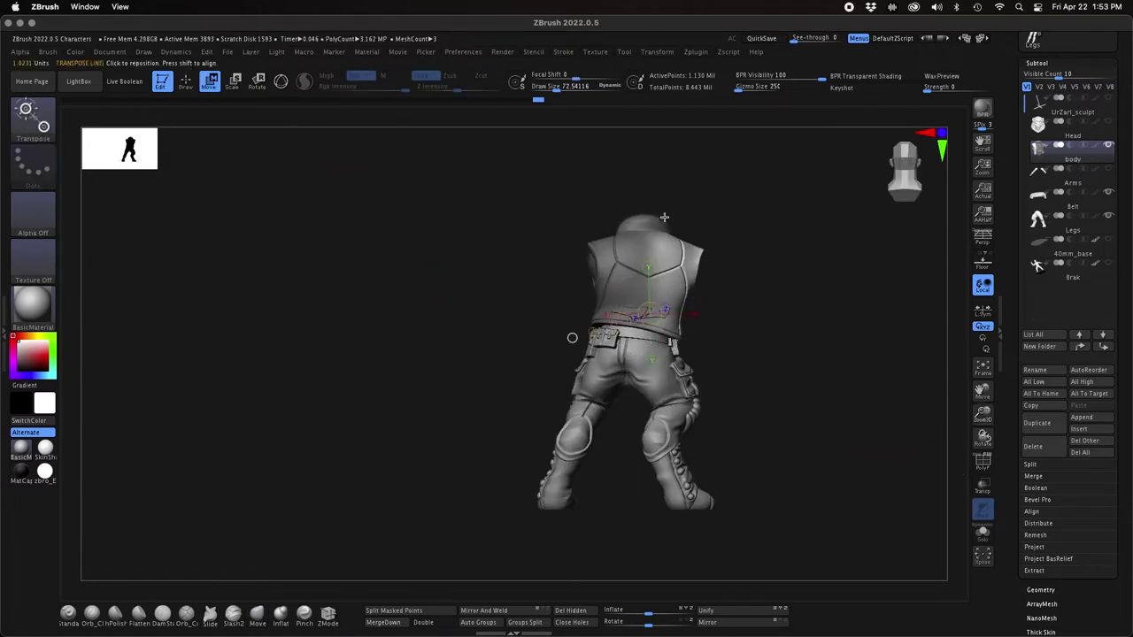
left_click_drag(674, 404, 674, 406)
left_click_drag(669, 241, 673, 387)
right_click_drag(675, 387, 715, 387)
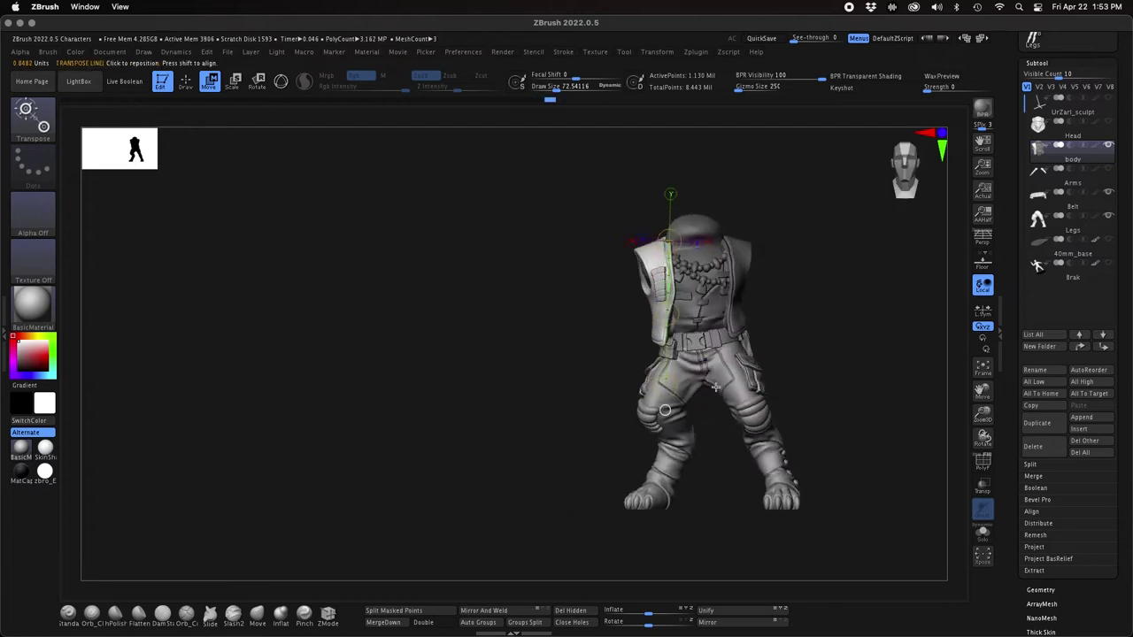
left_click_drag(671, 315, 667, 315)
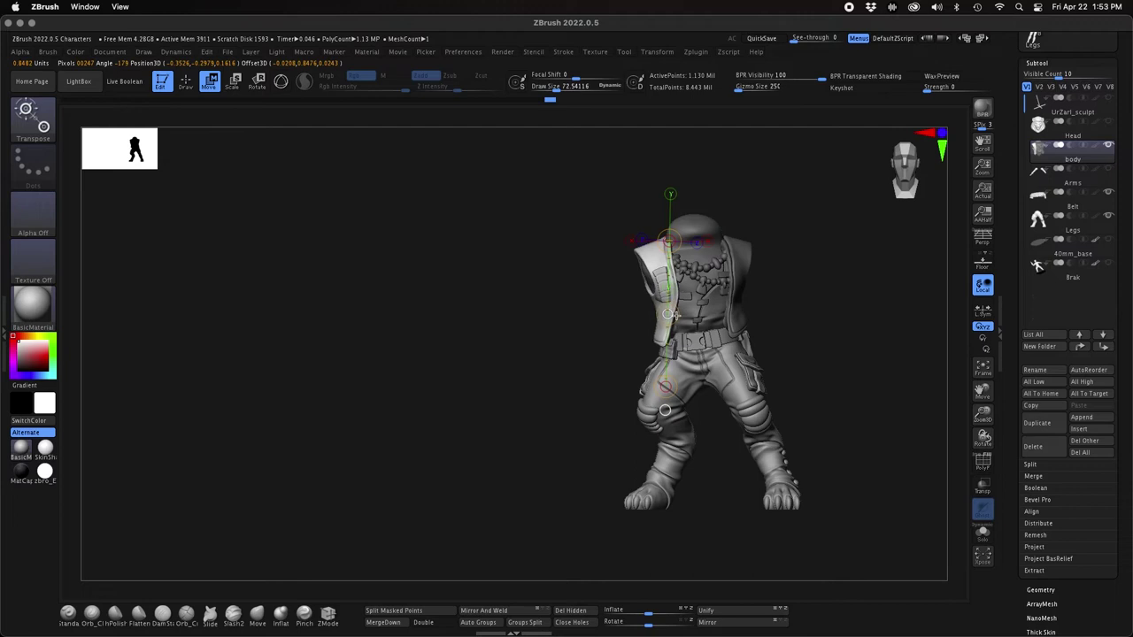
left_click_drag(857, 386, 921, 423)
key("q")
- Clear the mask, auto-group the body pieces, and mask everything except the strap on the vest's back
mouse_move(782, 374)
left_mouse_down("ctrl")
mouse_move(804, 350)
mouse_move(840, 374)
left_mouse_up("ctrl")
left_click(638, 312, "ctrl+shift")
left_click(481, 623)
left_click(821, 349, "ctrl+shift")
left_click(633, 311, "ctrl+shift")
left_click(761, 383, "ctrl")
left_click(776, 389, "ctrl+shift")
left_click(776, 389, "ctrl")
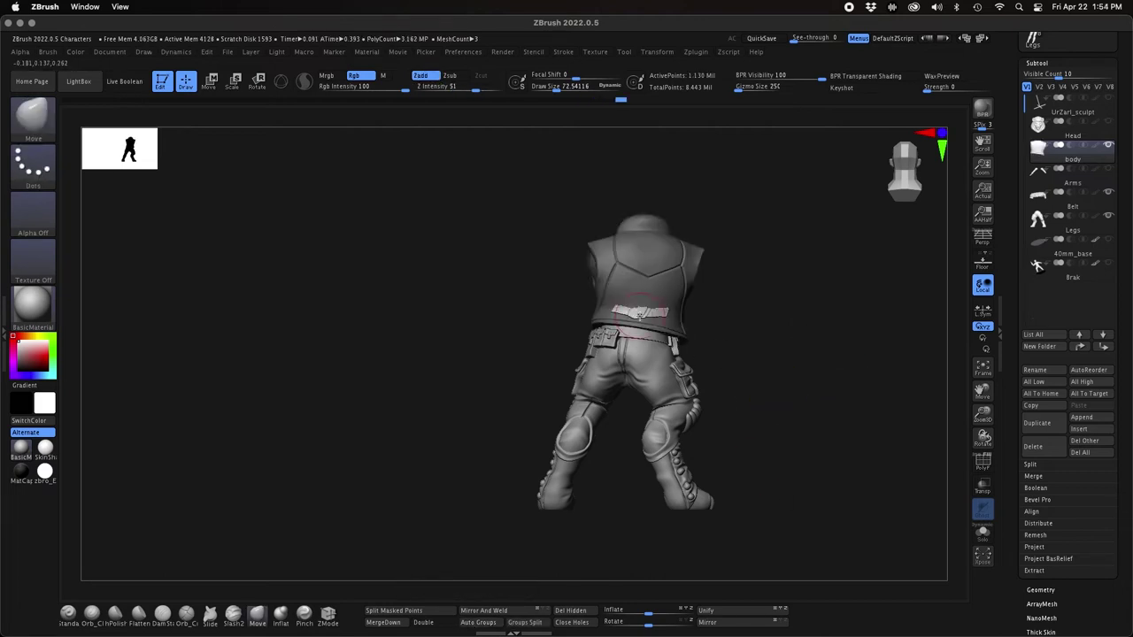
- Set the draw size to about 52 and clear the mask on the body
left_click_drag(993, 417, 993, 469)
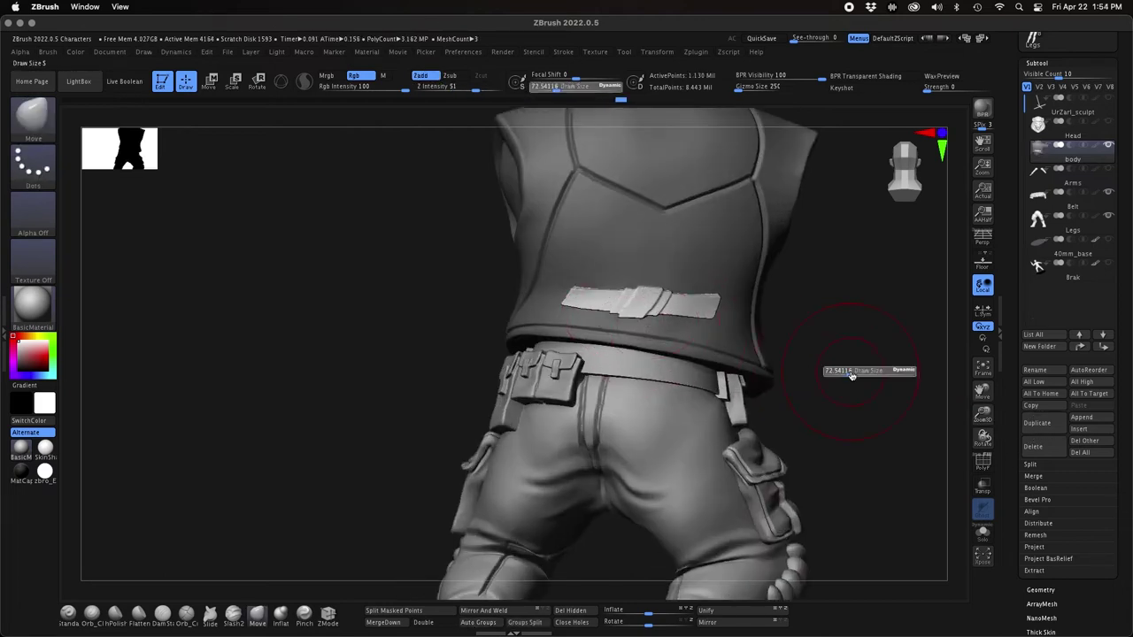
left_click_drag(877, 380, 903, 407)
left_click_drag(982, 415, 965, 416)
left_click_drag(852, 372, 769, 356, "alt")
left_click_drag(763, 350, 830, 381, "ctrl")
left_click_drag(836, 385, 857, 395)
left_click_drag(984, 415, 975, 404)
left_click_drag(799, 399, 769, 399, "alt")
- Switch to the gizmo, lower the body slightly onto the belt, and place the body below Arms in the subtool order
key("w")
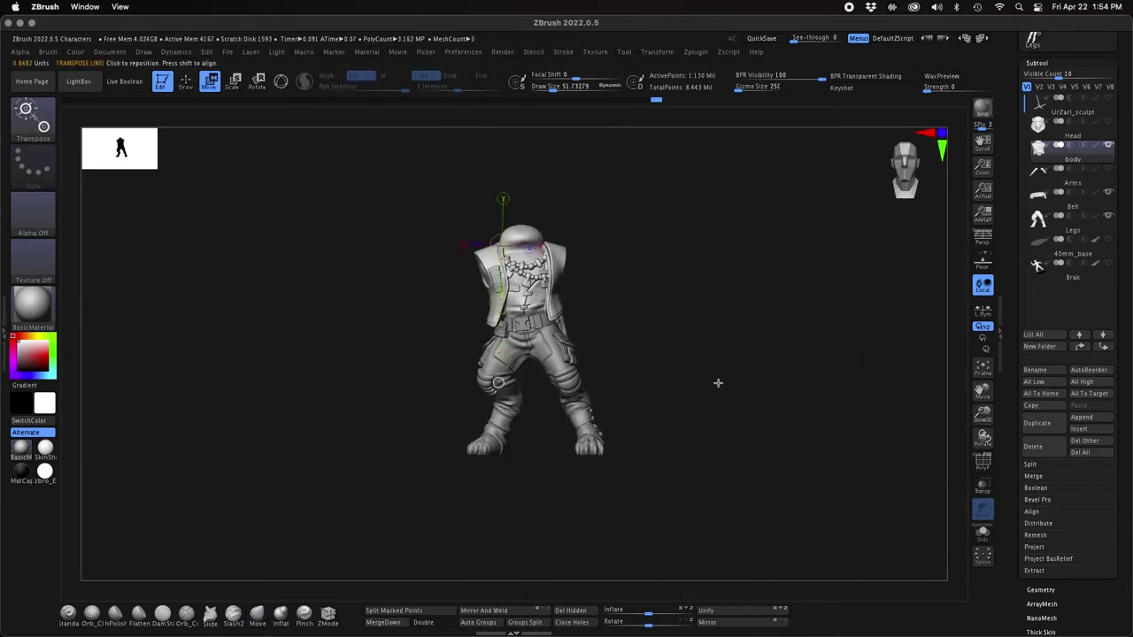
left_click(517, 166)
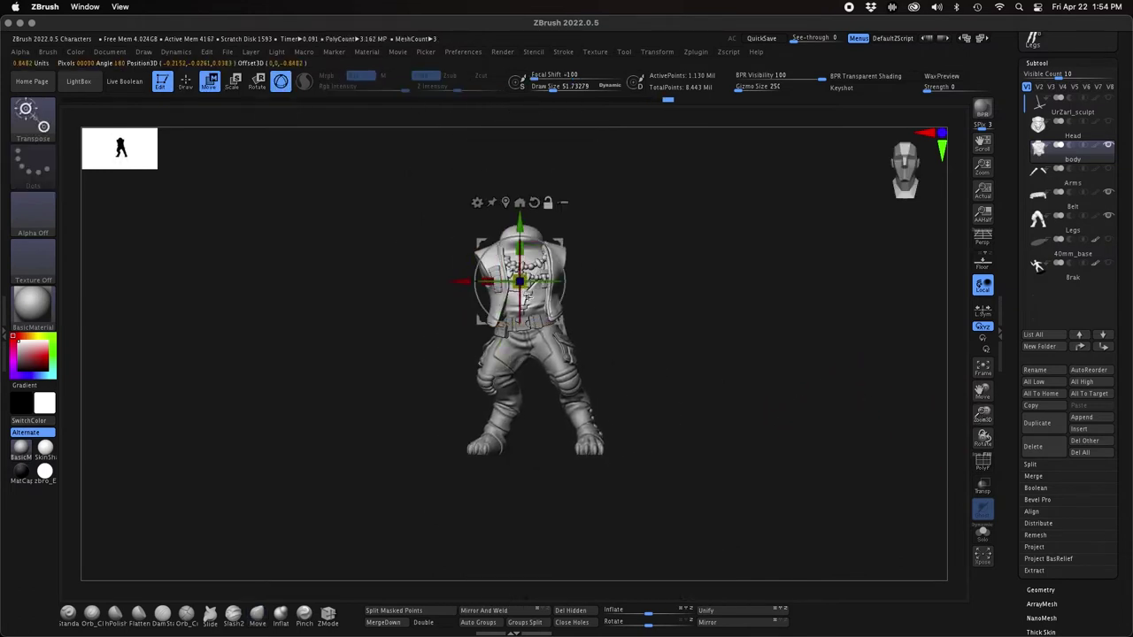
mouse_move(688, 350)
left_mouse_down()
mouse_move(675, 319)
mouse_move(761, 306)
mouse_move(768, 319)
mouse_move(688, 352)
mouse_move(728, 382)
mouse_move(787, 463)
mouse_move(794, 430)
mouse_move(776, 387)
mouse_move(763, 431)
left_mouse_up()
key("q")
left_click(1103, 346)
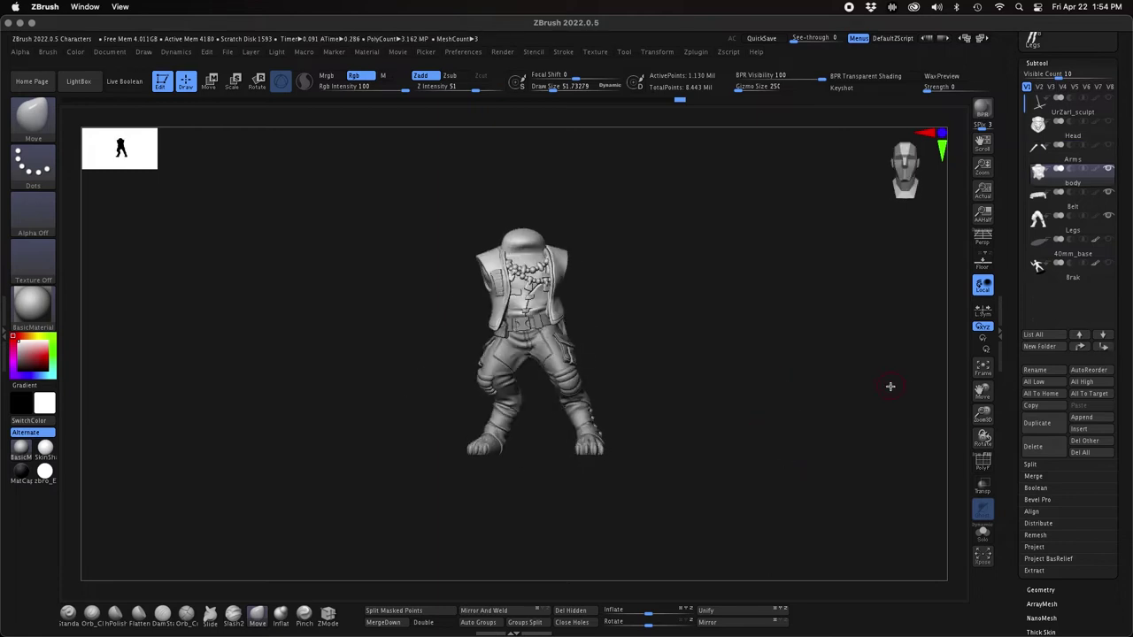
mouse_move(824, 413)
left_mouse_down()
mouse_move(842, 408)
mouse_move(822, 416)
left_mouse_up()
- Auto-group the body, isolate the vest pieces, combine them into a single polygroup, and show the whole body again
left_click(495, 626)
left_click_drag(782, 512, 841, 501)
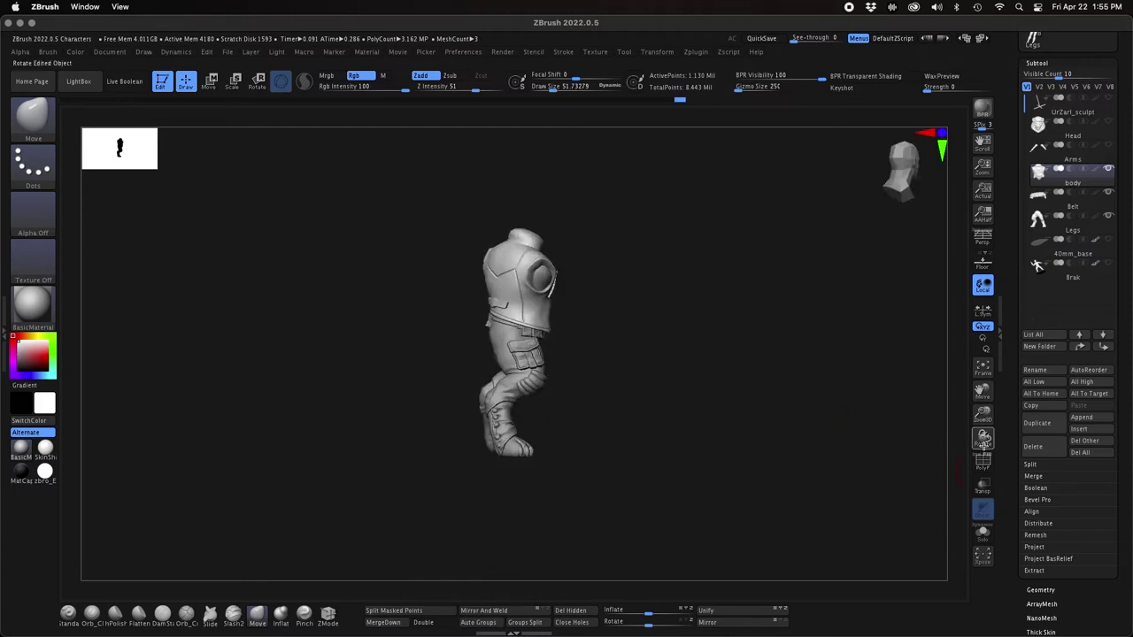
left_click(983, 462)
left_click_drag(568, 282, 580, 285)
left_click(510, 303, "ctrl+shift")
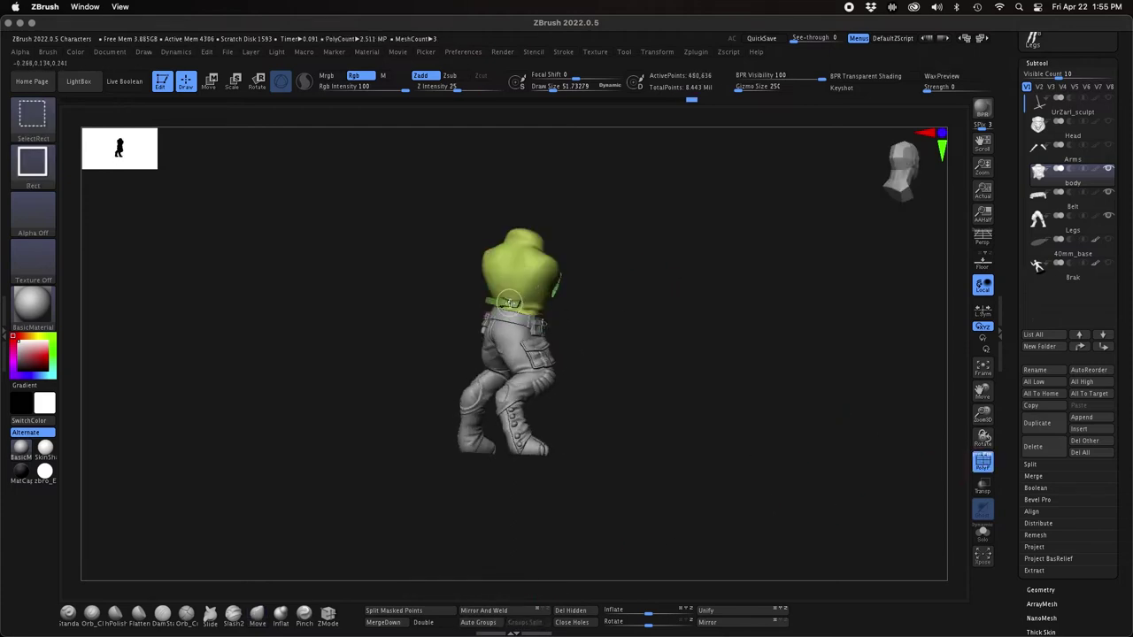
mouse_move(714, 353)
left_mouse_down("ctrl+shift")
mouse_move(757, 386)
mouse_move(712, 413)
left_mouse_up("ctrl+shift")
key("ctrl+w")
left_click(757, 387, "ctrl+shift")
left_click(985, 461)
mouse_move(956, 443)
left_mouse_down("alt")
mouse_move(997, 445)
mouse_move(965, 434)
left_mouse_up("alt")
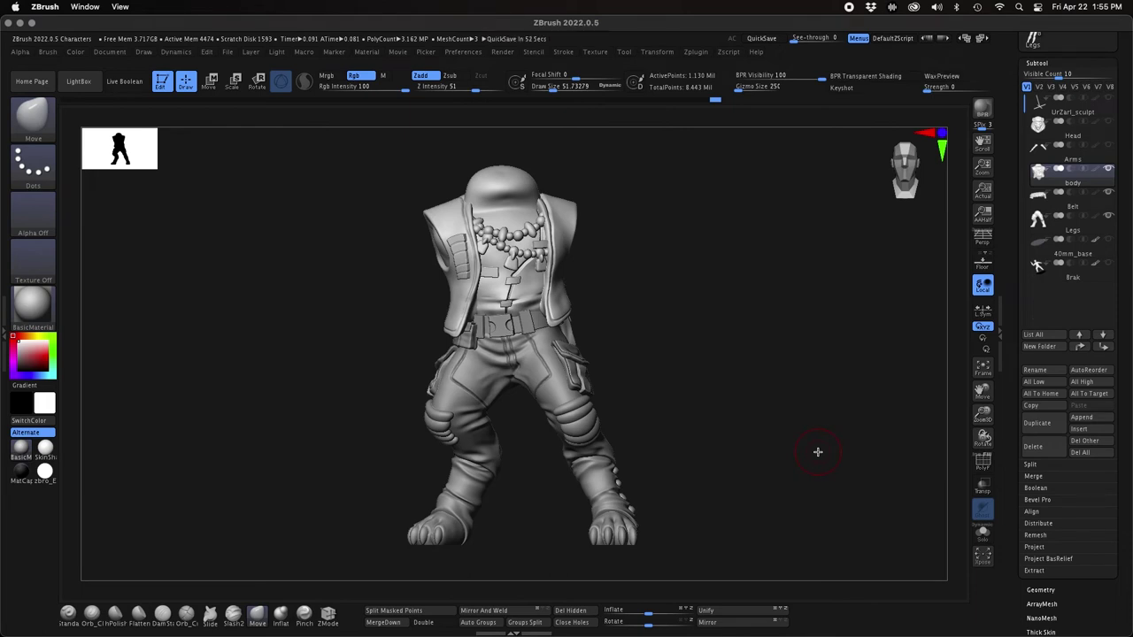
- Select the Legs and try to adjust them with the gizmo from a pivot between the lower legs
key("alt+Down")
key("alt+Down")
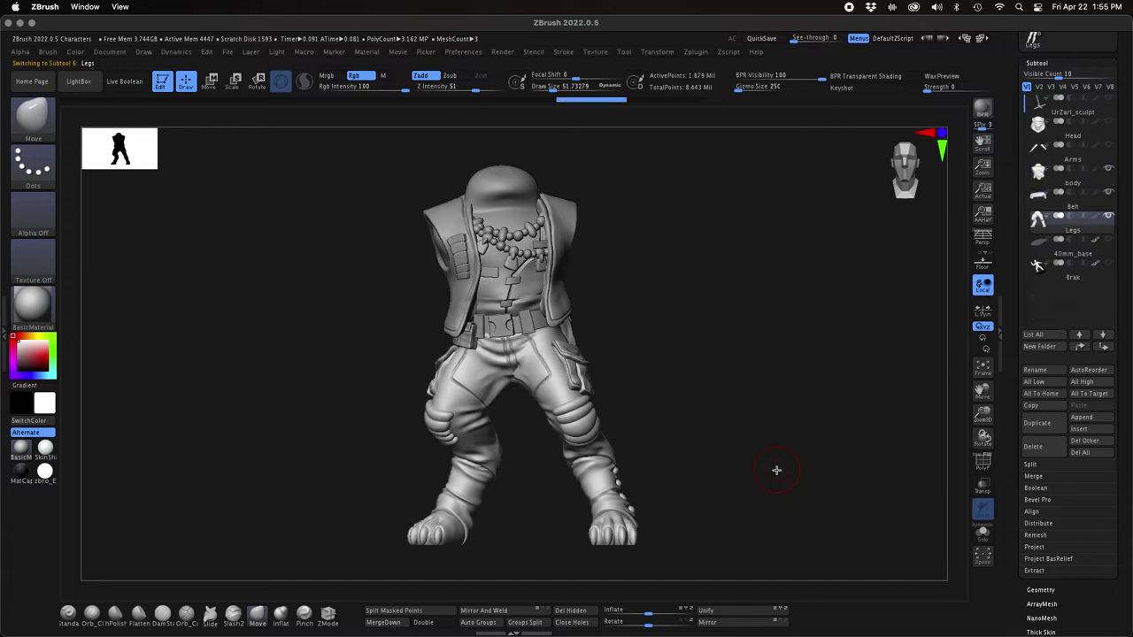
key("w")
left_click(464, 429, "alt")
left_click(435, 428, "alt")
left_click_drag(523, 365, 522, 488, "alt")
mouse_move(549, 545)
left_mouse_down()
mouse_move(568, 550)
mouse_move(556, 547)
left_mouse_up()
key("super+z")
left_click_drag(984, 415, 950, 413)
left_click_drag(635, 502, 641, 435, "alt")
key("q")
mouse_move(763, 471)
left_mouse_down("shift")
mouse_move(812, 473)
mouse_move(763, 501)
left_mouse_up("shift")
- Show only the Arms, mask the arm without the pistol, and split it into its own subtool
left_click(1109, 217, "shift")
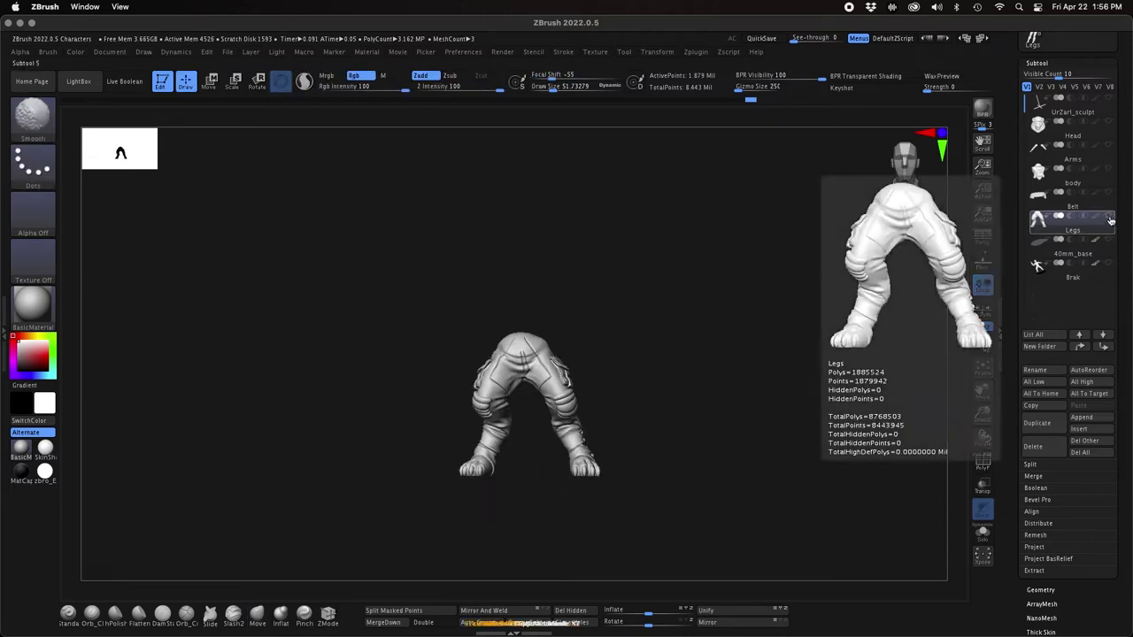
left_click(1105, 159)
left_click_drag(544, 241, 695, 269, "ctrl")
left_click_drag(470, 488, 555, 458, "ctrl")
left_click_drag(592, 236, 708, 281, "ctrl")
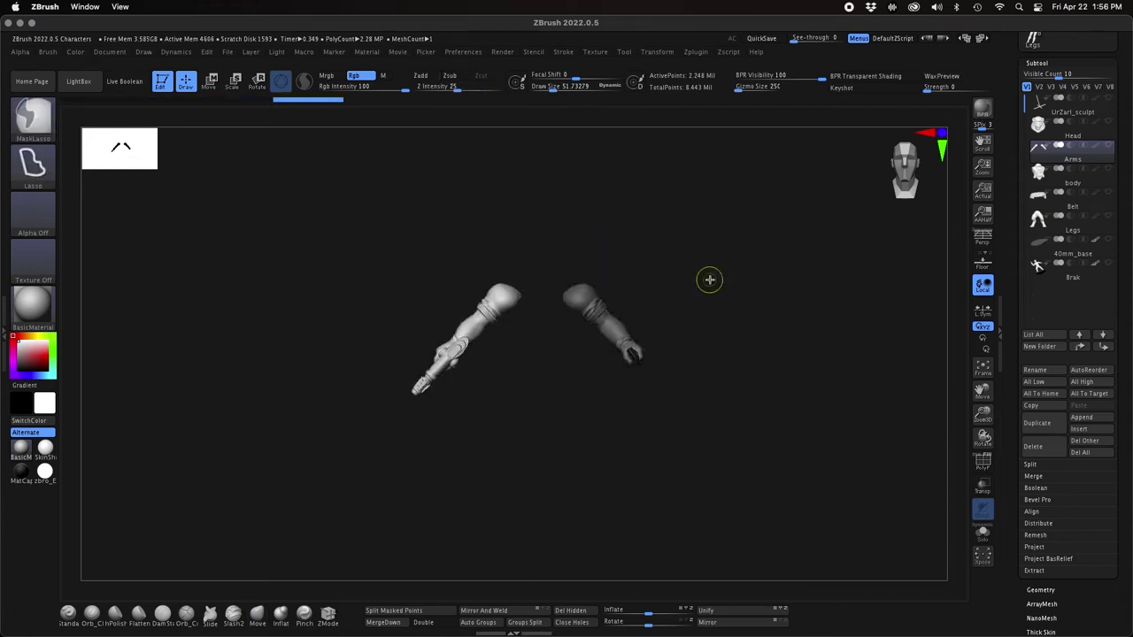
left_click(396, 611)
- Mask the gun arm, leaving only the glove and pistol unmasked
left_click_drag(715, 389, 706, 435)
left_click_drag(983, 415, 975, 484)
left_click_drag(572, 390, 689, 424, "alt")
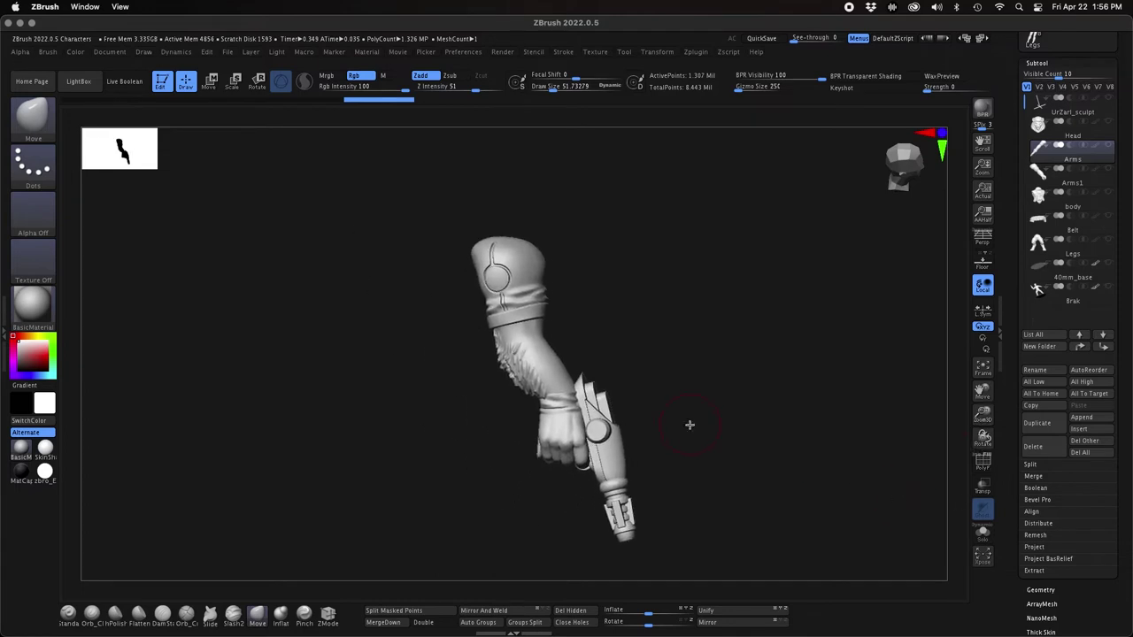
left_click(551, 444, "ctrl+shift")
left_click(556, 442, "ctrl+shift")
left_click(608, 450, "ctrl+shift")
left_click(741, 476, "ctrl")
left_click(741, 477, "ctrl+shift")
left_click(741, 476, "ctrl")
key("ctrl+z")
- Centre the gizmo on the unmasked glove and pistol and rotate them at the wrist
key("w")
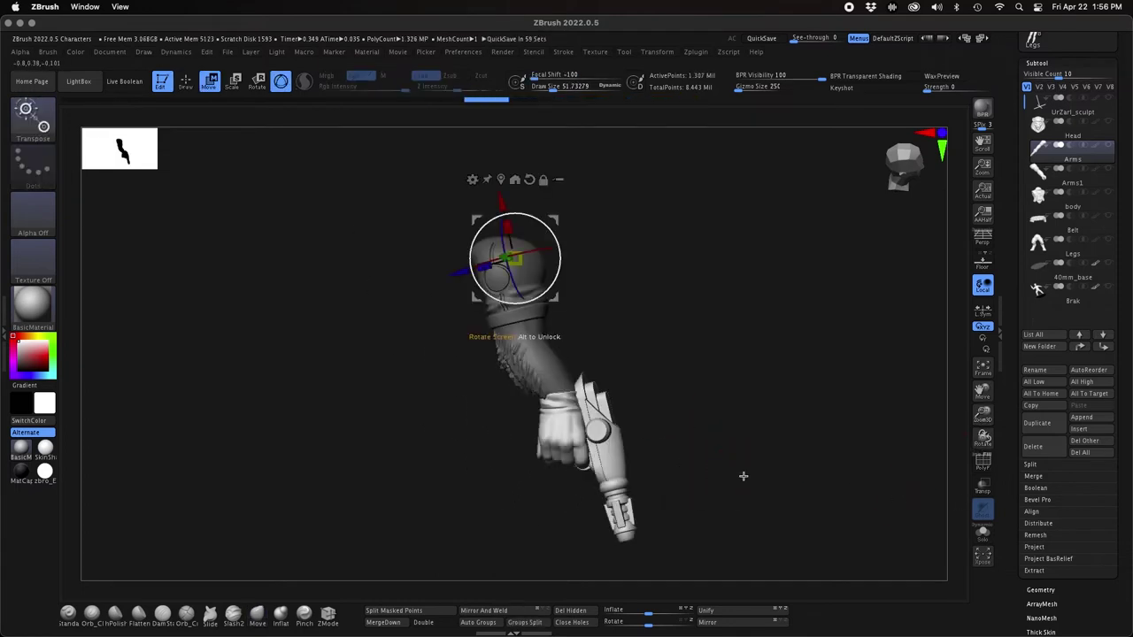
left_click_drag(680, 290, 696, 289)
left_click(501, 180)
left_click_drag(618, 443, 599, 373)
left_click_drag(602, 363, 608, 363)
left_click_drag(686, 398, 691, 370)
left_click_drag(556, 434, 517, 402)
mouse_move(657, 449)
left_mouse_down()
mouse_move(749, 465)
mouse_move(869, 461)
mouse_move(754, 509)
mouse_move(782, 526)
mouse_move(780, 476)
mouse_move(802, 446)
mouse_move(782, 467)
mouse_move(939, 430)
mouse_move(802, 402)
left_mouse_up()
- Leave the forearm and hand unmasked below the upper arm, place the pivot at the elbow, and bend the forearm
key("q")
left_click_drag(486, 395, 659, 384, "ctrl")
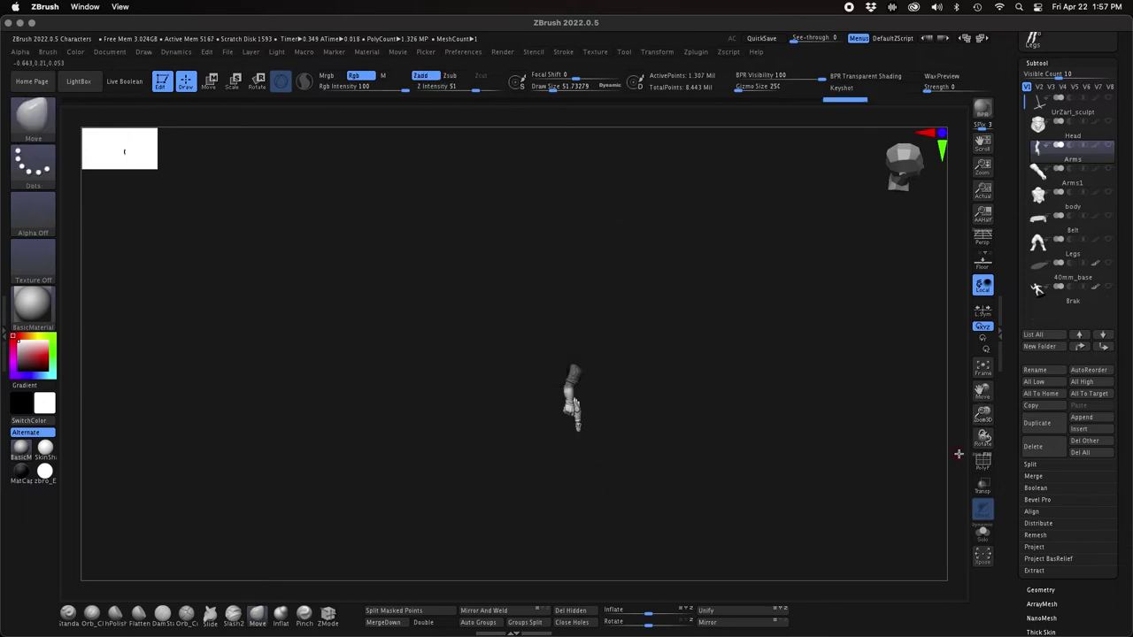
left_click_drag(983, 414, 1008, 574)
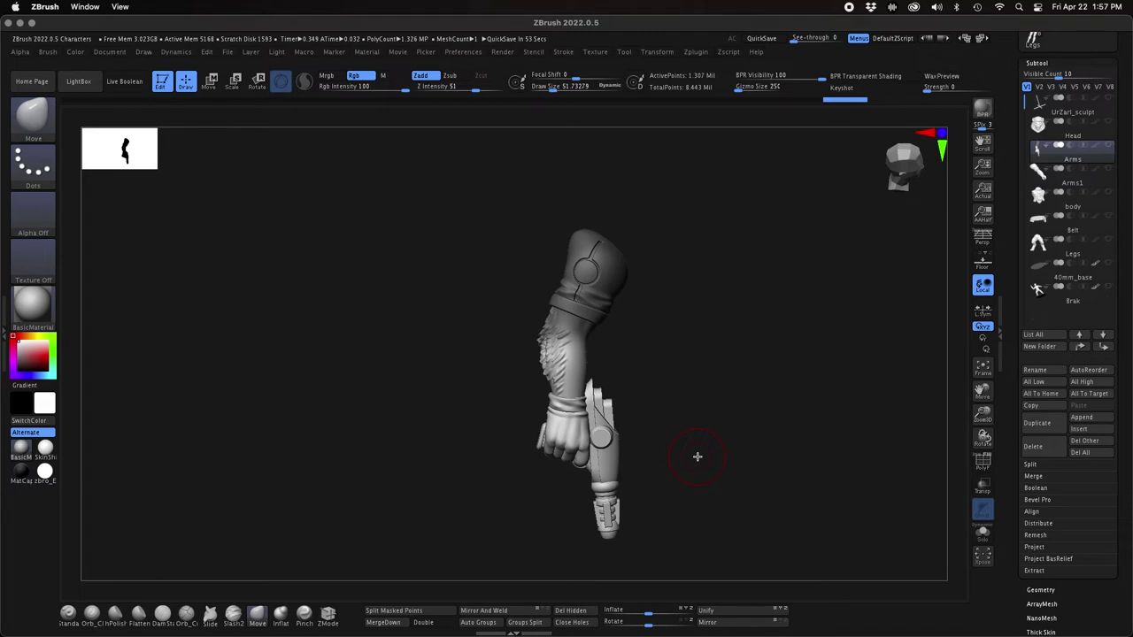
key("w")
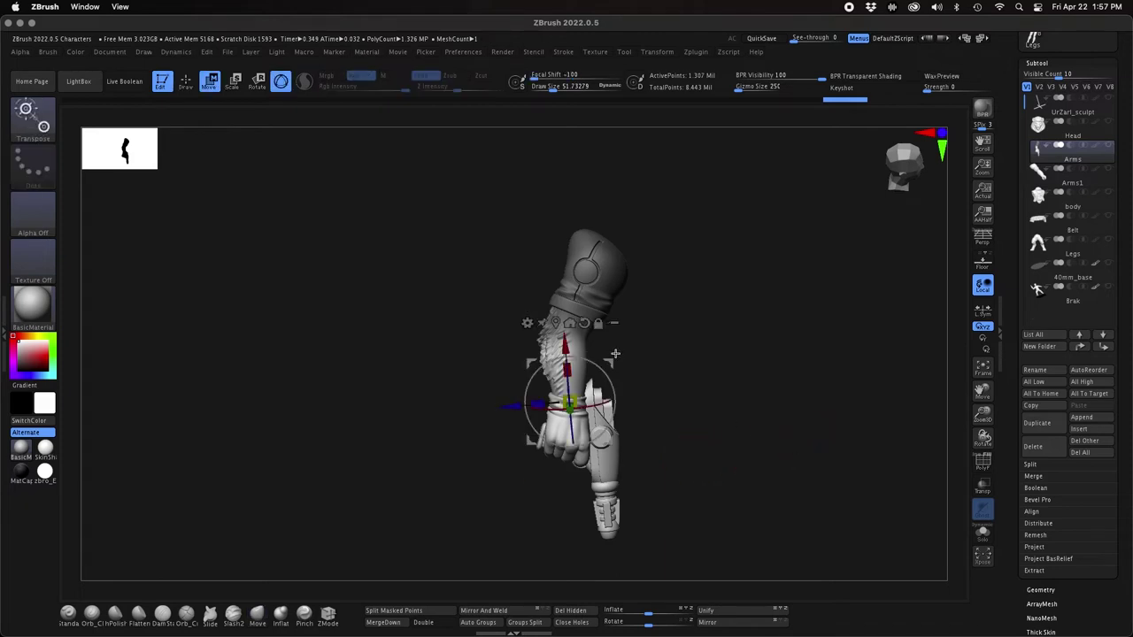
left_click_drag(606, 315, 607, 303, "alt")
left_click_drag(749, 377, 756, 410)
left_click_drag(590, 369, 608, 342)
left_click_drag(775, 450, 807, 481)
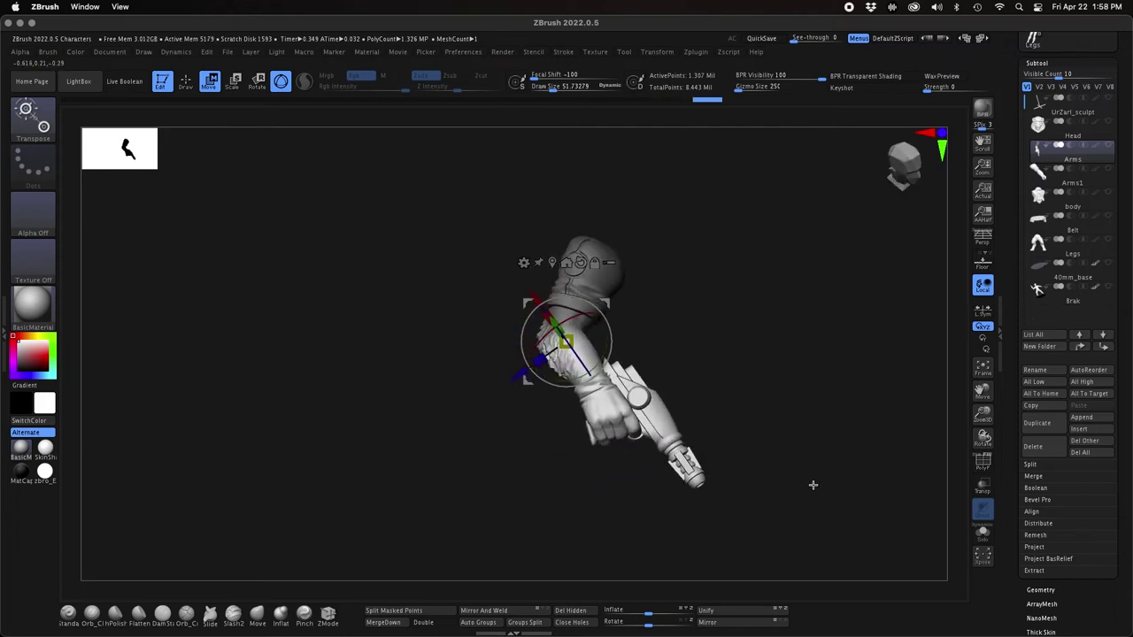
- Redo the mask on the gun arm so it covers the upper arm and forearm but not the glove and pistol
key("q")
left_click_drag(551, 441, 572, 460, "ctrl")
left_click(607, 416, "ctrl+shift")
left_click(608, 416, "ctrl+shift")
left_click(645, 407, "ctrl+shift")
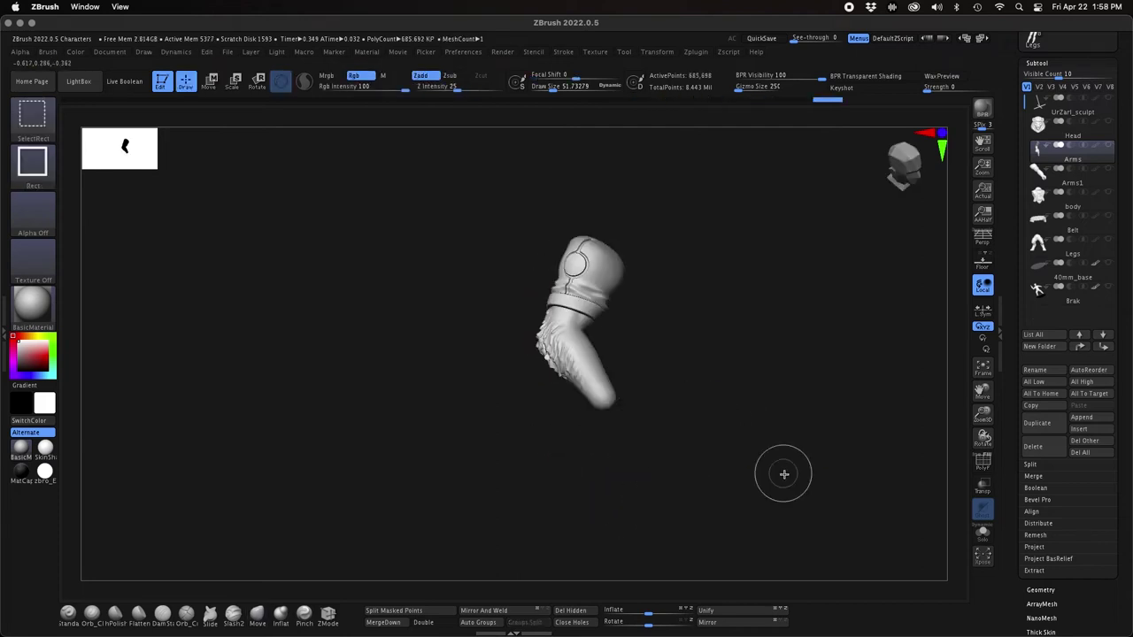
left_click_drag(811, 465, 857, 534, "ctrl+shift")
left_click(857, 534, "ctrl+shift")
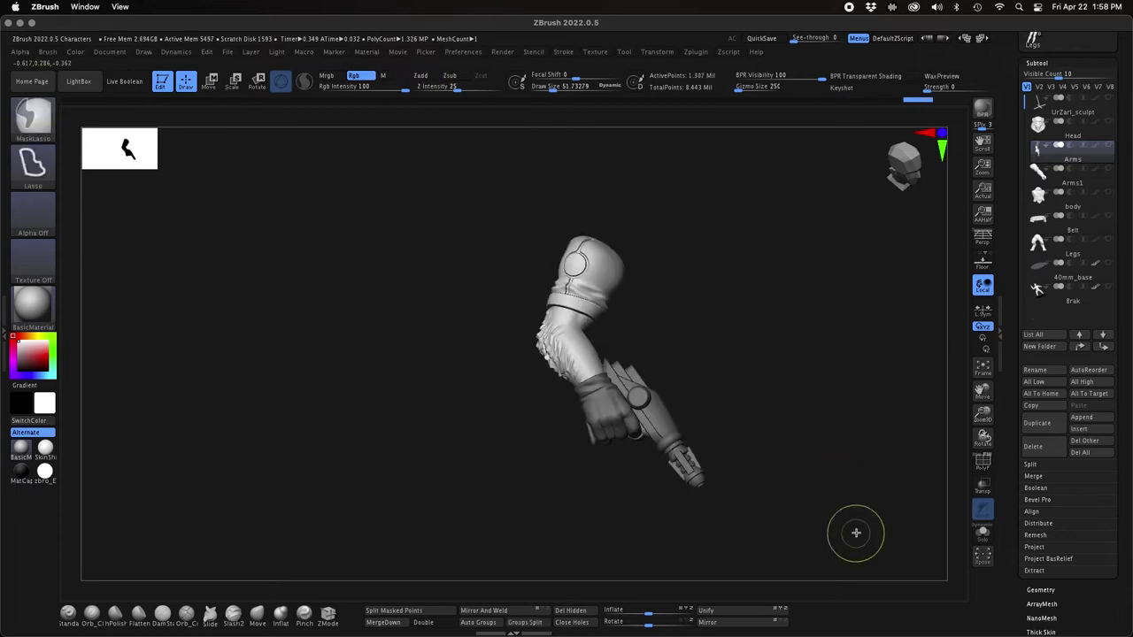
key("ctrl+z")
key("ctrl+z")
key("ctrl+z")
left_click(848, 451, "ctrl")
left_click(847, 450, "ctrl+shift")
left_click(847, 451, "ctrl")
- Reposition the gizmo pivot near the wrist, rotate the glove and pistol on the bent forearm, and clear the mask
key("w")
left_click_drag(848, 451, 849, 483)
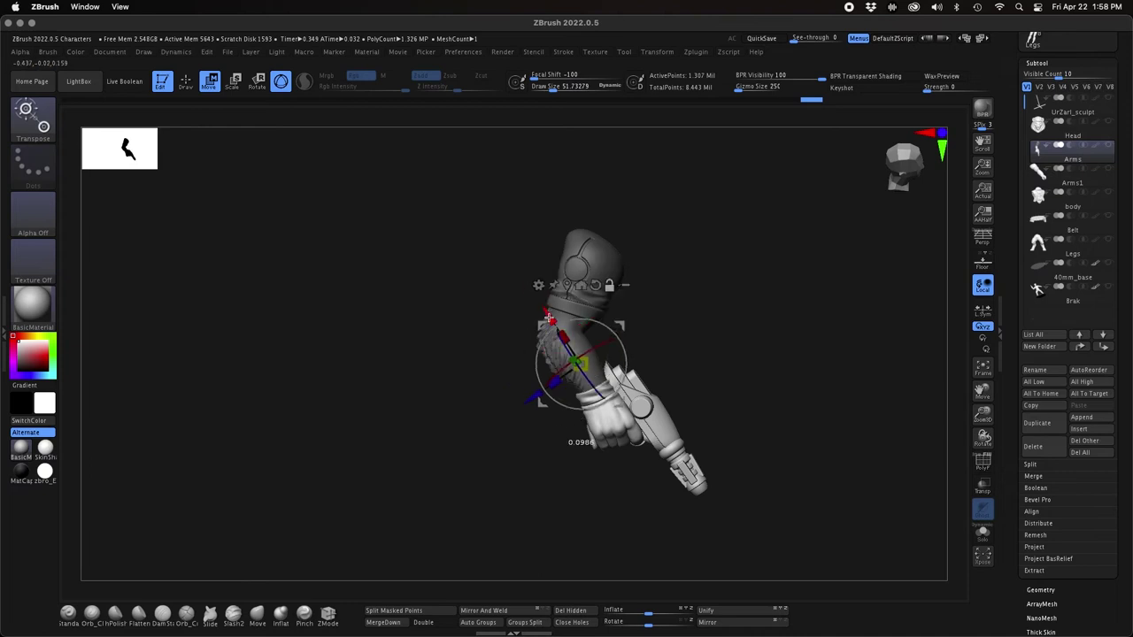
left_click_drag(641, 396, 645, 386)
left_click_drag(634, 462, 643, 436)
mouse_move(751, 521)
left_mouse_down()
mouse_move(734, 400)
mouse_move(789, 516)
mouse_move(815, 490)
mouse_move(744, 508)
mouse_move(766, 478)
mouse_move(769, 488)
mouse_move(820, 464)
left_mouse_up()
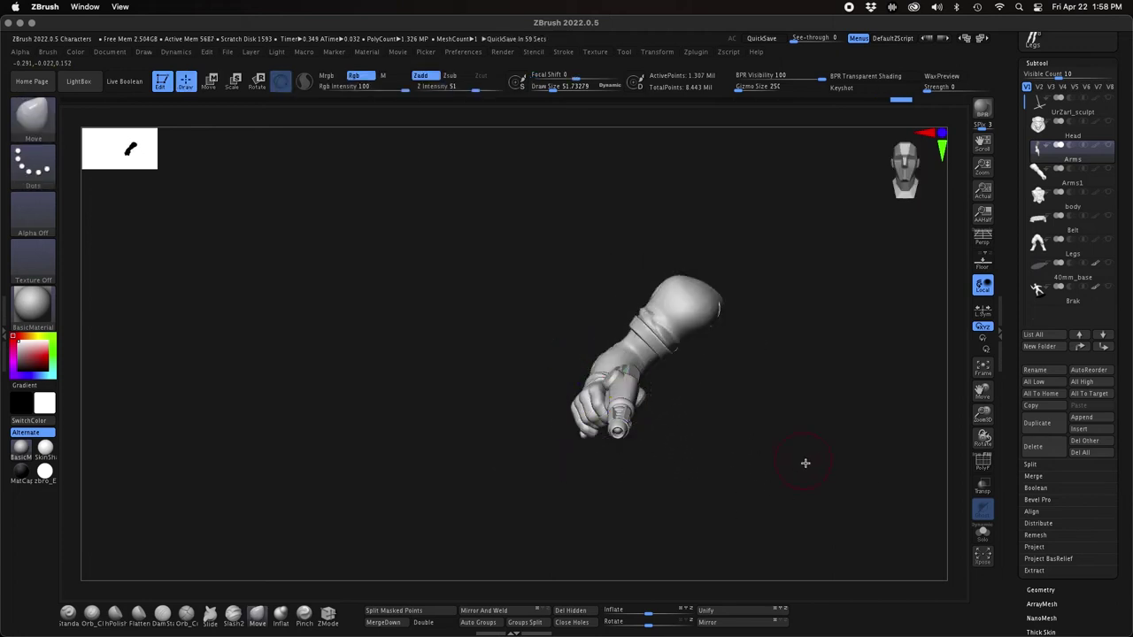
- Reset the gizmo and place its pivot at the centre of the gun arm's shoulder, checking front and side views
left_click(591, 310)
left_click_drag(687, 395, 730, 343, "alt")
left_click_drag(753, 412, 827, 422)
left_click_drag(744, 295, 667, 294, "alt")
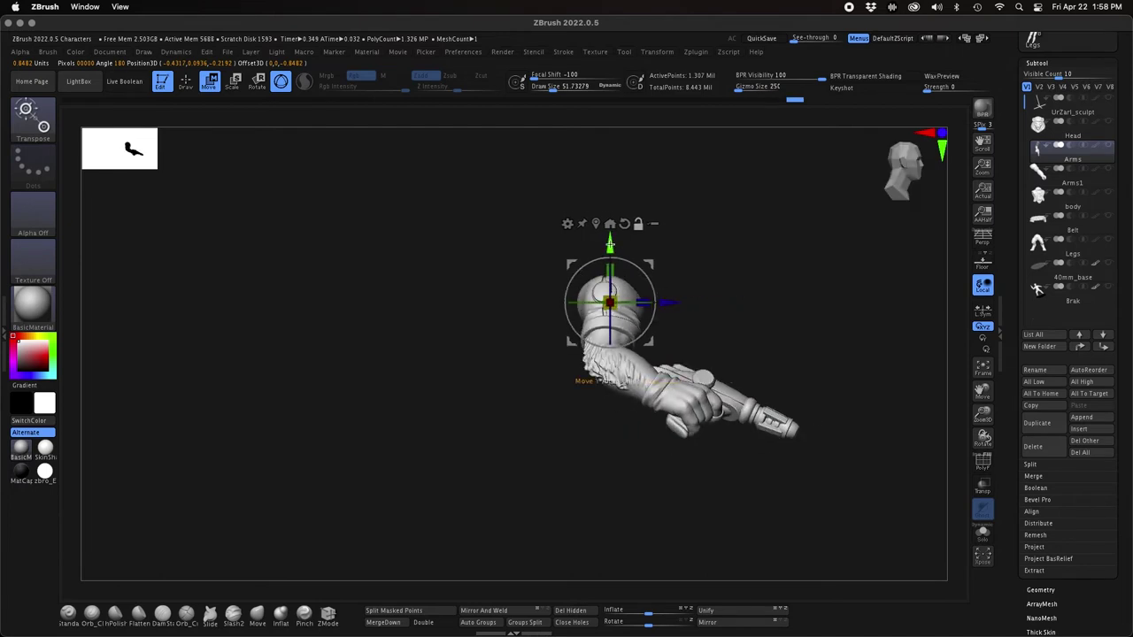
left_click_drag(610, 245, 610, 238, "alt")
left_click_drag(828, 335, 762, 339, "shift")
left_click_drag(648, 335, 651, 340, "alt")
left_click_drag(819, 434, 709, 429, "alt")
- Show the body and rotate the whole gun arm around its shoulder to fit the vest's armhole
left_click(1108, 194)
left_click_drag(726, 377, 797, 398, "shift")
left_click_drag(503, 268, 629, 291)
left_click_drag(611, 363, 740, 389)
left_click_drag(959, 422, 765, 443, "alt")
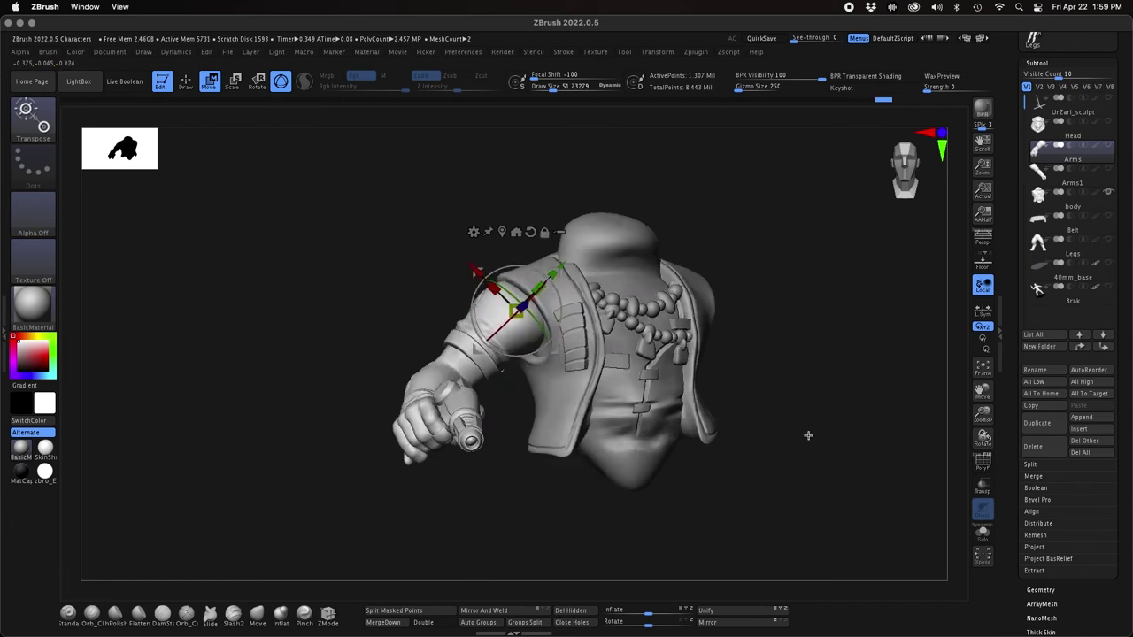
- Refine the gun arm's rotation and position at the shoulder against the torso
mouse_move(562, 358)
left_mouse_down()
mouse_move(571, 361)
mouse_move(530, 299)
mouse_move(561, 350)
left_mouse_up()
left_click_drag(704, 465, 818, 416)
left_click_drag(543, 292, 572, 279)
left_click_drag(714, 352, 653, 419)
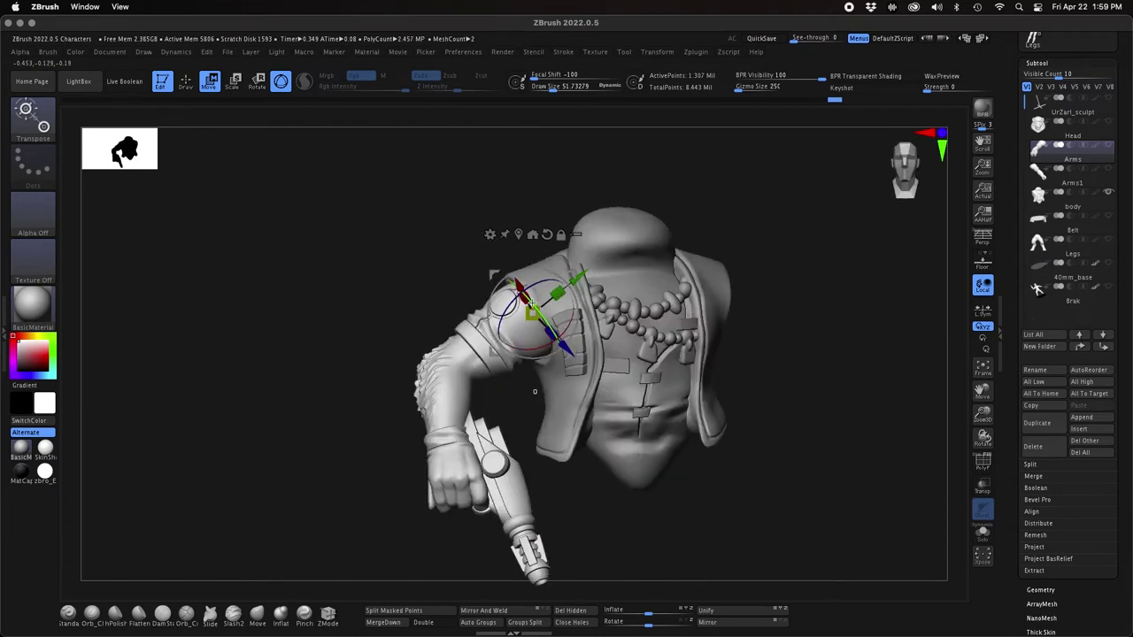
left_click_drag(535, 306, 520, 292)
left_click_drag(561, 324, 569, 302)
left_click_drag(772, 453, 856, 474)
- Show the Belt and Legs and raise the gun arm at the shoulder so the pistol aims forward
left_click(1109, 216)
left_click(1109, 240)
left_click_drag(983, 415, 940, 441)
left_click_drag(861, 452, 781, 445)
left_click_drag(983, 414, 1008, 396)
left_click_drag(813, 453, 779, 391, "alt")
left_click_drag(531, 263, 556, 214)
left_click_drag(699, 384, 850, 396)
right_click(850, 396)
left_click_drag(659, 385, 743, 389)
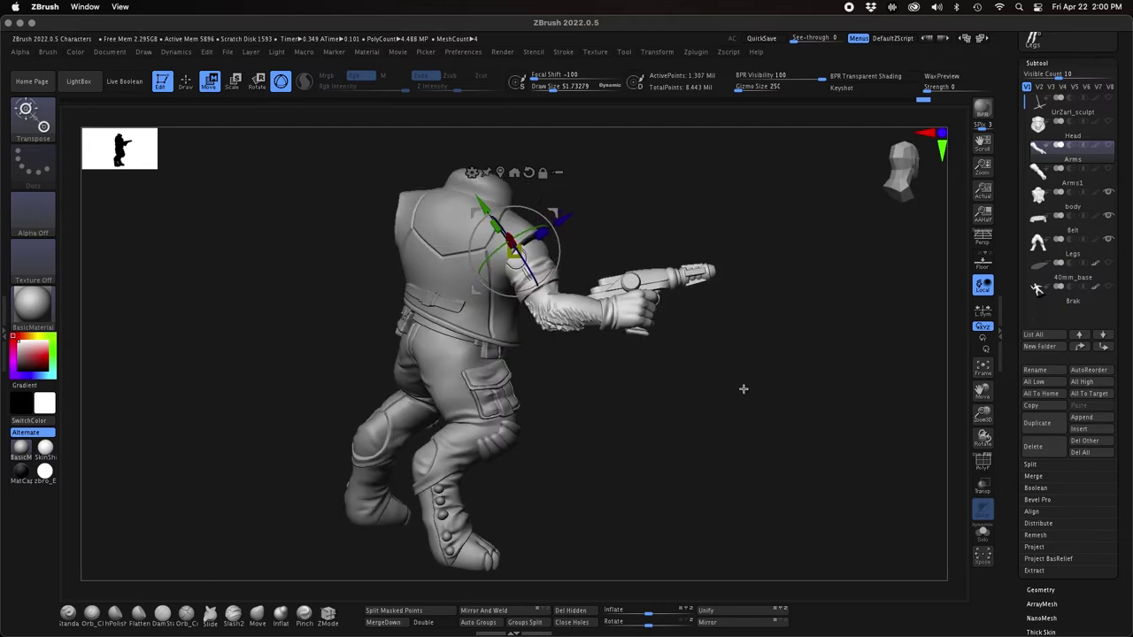
- Mask the forearm and pistol, leaving the upper sleeve unmasked, and rotate the sleeve towards the vest's armhole
key("q")
left_click(540, 268, "ctrl+shift")
left_click(662, 388, "ctrl")
left_click(661, 387, "ctrl+shift")
left_click(662, 388, "ctrl")
key("w")
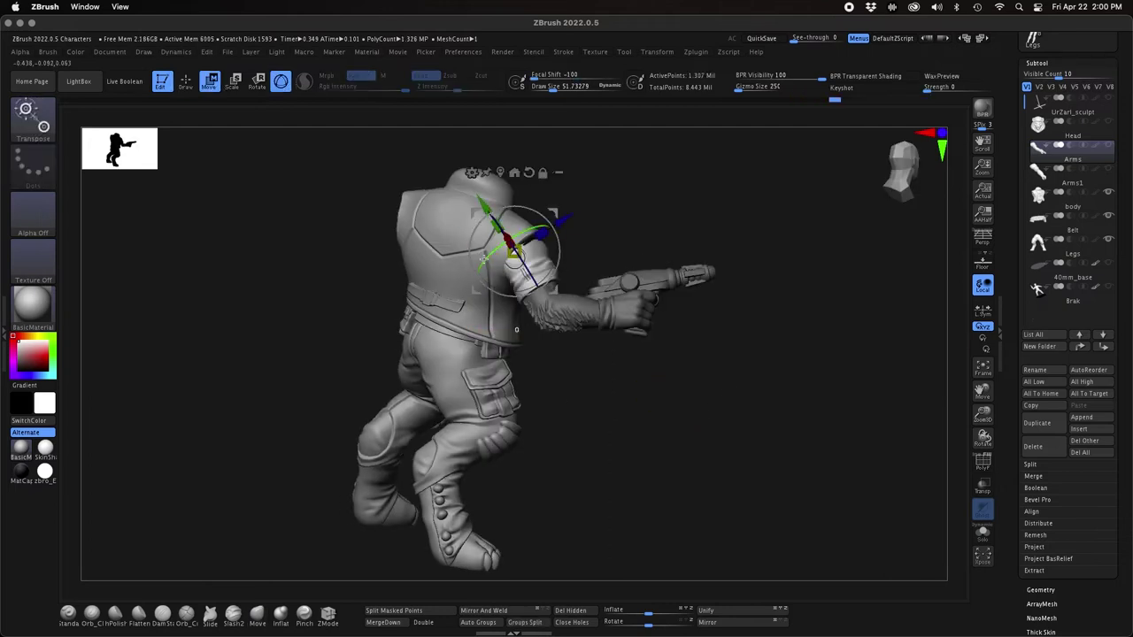
left_click_drag(744, 173, 618, 164)
left_click_drag(708, 314, 726, 292)
left_click_drag(526, 299, 542, 255)
- Lower the whole gun arm at the shoulder, fitting its upper end into the vest's armhole
left_click_drag(762, 337, 895, 342)
left_click_drag(664, 390, 762, 492)
mouse_move(558, 264)
left_mouse_down()
mouse_move(559, 247)
mouse_move(527, 266)
mouse_move(547, 260)
left_mouse_up()
left_click_drag(885, 443, 829, 394)
left_click_drag(495, 260, 548, 270)
left_click_drag(783, 403, 824, 443)
left_click_drag(494, 244, 460, 271)
left_click_drag(797, 376, 960, 381)
- Refine the gun arm's rotation so the elbow bends outward and the pistol points down beside the thigh
left_click_drag(770, 328, 721, 310)
left_click_drag(521, 221, 529, 221)
left_click_drag(530, 278, 540, 273)
left_click_drag(748, 382, 654, 367)
left_click_drag(547, 272, 550, 261)
left_click_drag(729, 346, 759, 446)
left_click_drag(579, 234, 581, 242)
left_click_drag(710, 356, 777, 443)
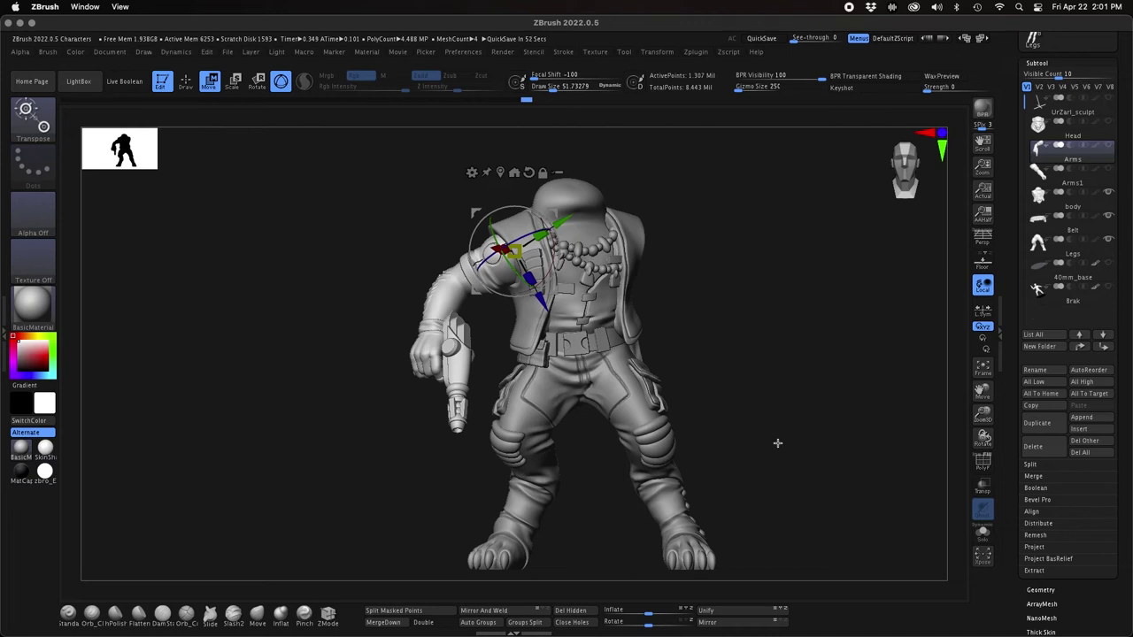
- Enlarge the Move brush to a draw size of about 93 and move the Arms subtool below Arms1
key("q")
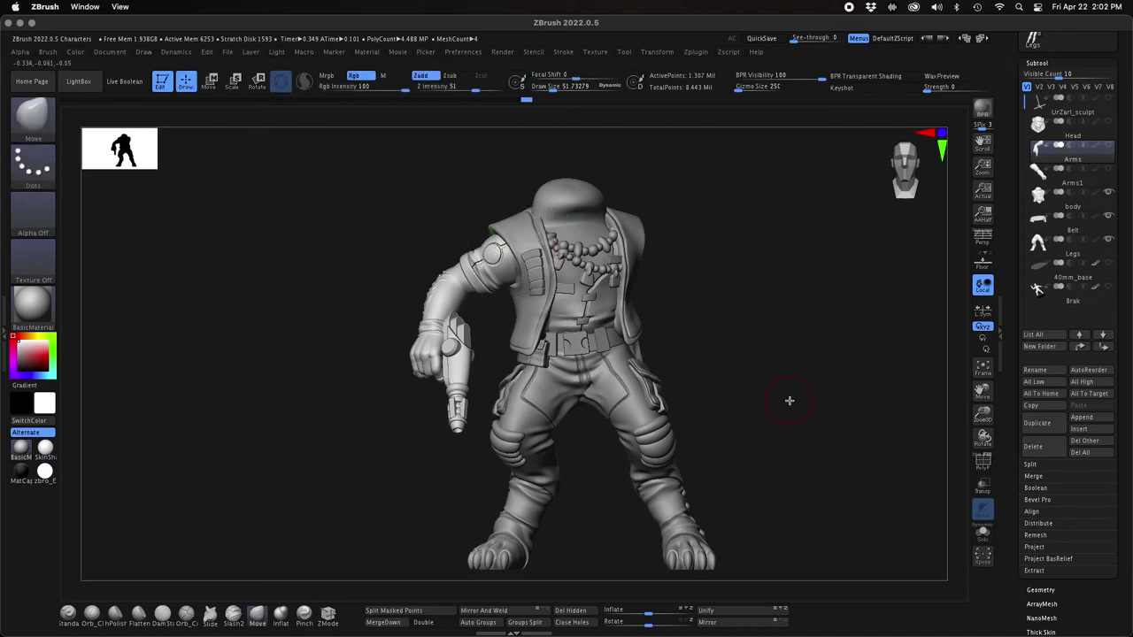
left_click(1062, 203)
key("s")
left_click_drag(769, 376, 779, 378)
left_click_drag(699, 251, 850, 268)
left_click_drag(691, 389, 786, 424)
left_click(1062, 153)
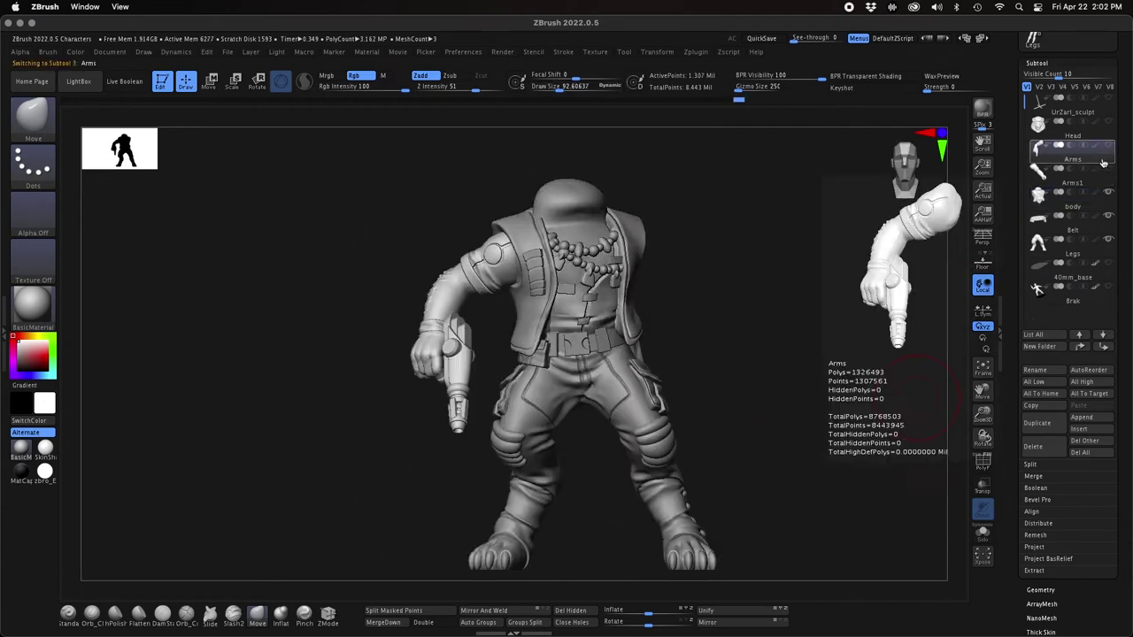
left_click(1103, 348)
- Rotate the gun arm around its shoulder to adjust the elbow and pistol relative to the torso
key("w")
left_click_drag(511, 272, 506, 261)
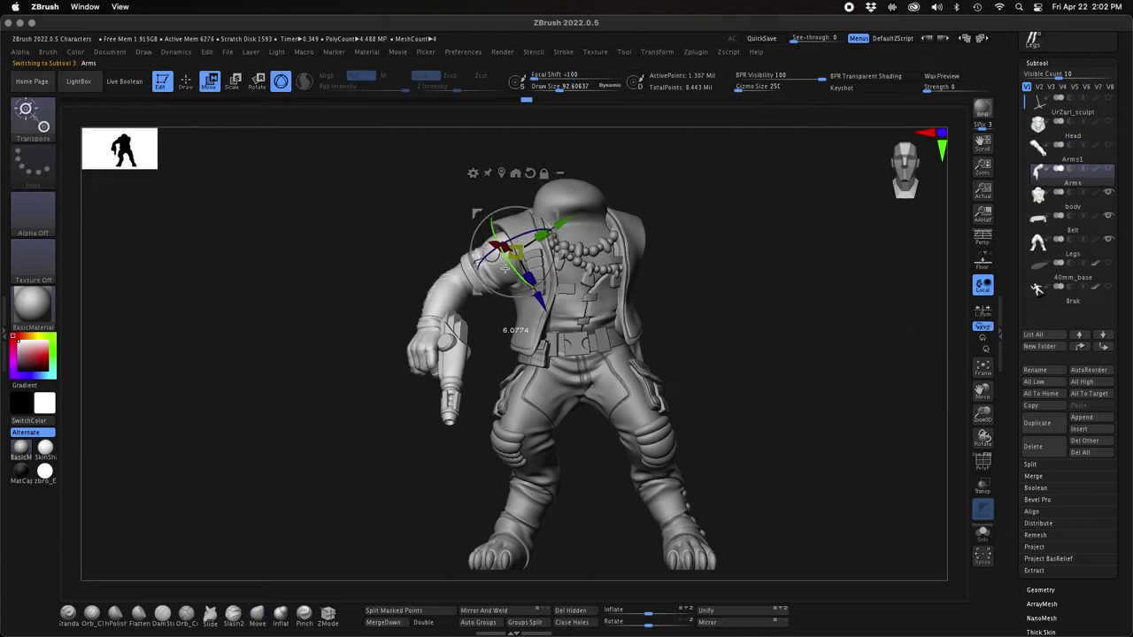
left_click_drag(555, 214, 550, 208)
mouse_move(754, 322)
left_mouse_down()
mouse_move(777, 327)
mouse_move(565, 291)
left_mouse_up()
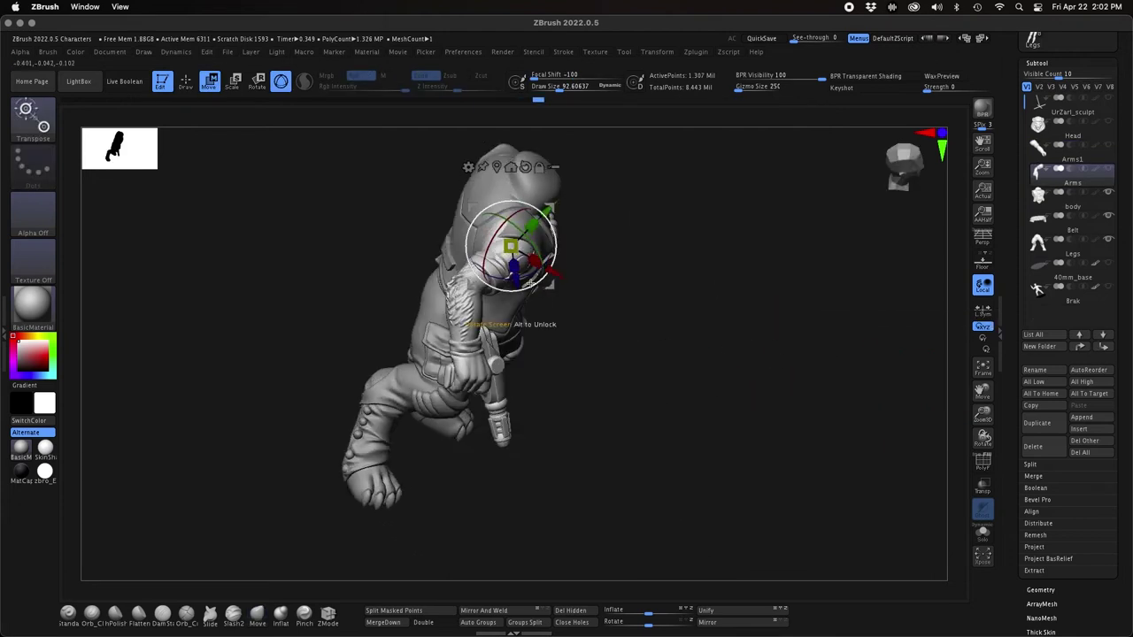
left_click_drag(494, 240, 496, 266)
mouse_move(592, 372)
left_mouse_down()
mouse_move(590, 385)
mouse_move(571, 310)
mouse_move(538, 271)
left_mouse_up()
mouse_move(801, 310)
left_mouse_down()
mouse_move(806, 367)
mouse_move(780, 468)
mouse_move(742, 482)
left_mouse_up()
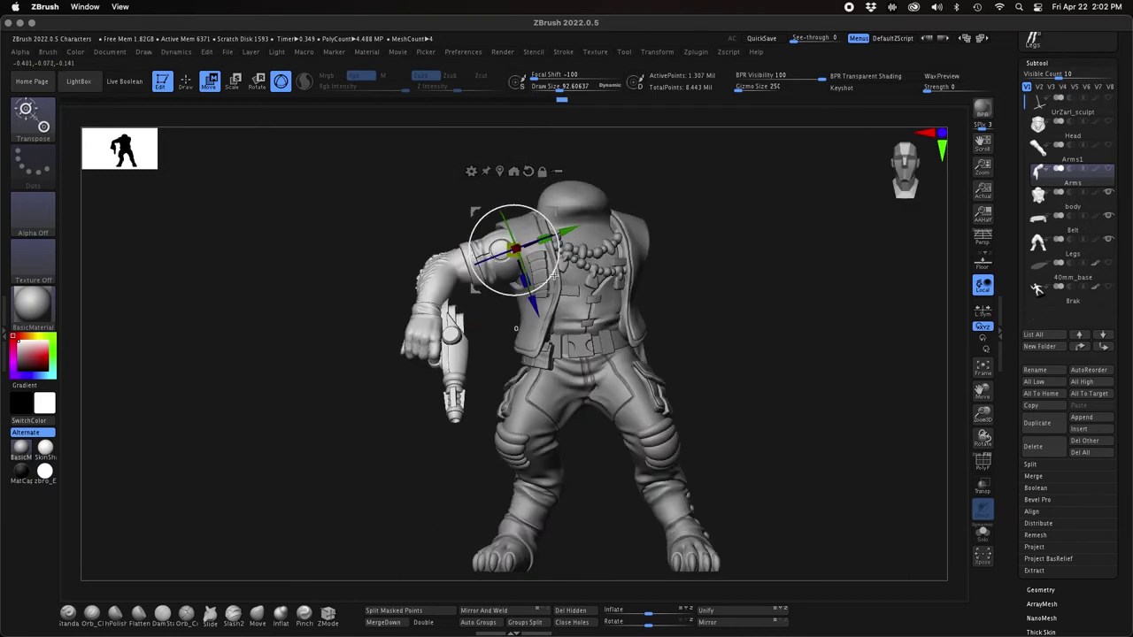
- Fine-tune the gun arm's shoulder rotation from several angles so the forearm hangs alongside the vest
left_click_drag(554, 275, 559, 256)
left_click_drag(717, 381, 910, 448)
left_click_drag(551, 280, 548, 282)
left_click_drag(665, 381, 671, 487)
left_click_drag(526, 298, 524, 298)
left_click_drag(698, 407, 641, 306)
left_click_drag(705, 360, 788, 351)
left_click_drag(559, 254, 566, 258)
mouse_move(763, 391)
left_mouse_down()
mouse_move(723, 392)
mouse_move(741, 387)
left_mouse_up()
- Isolate the gun arm's sleeve and mask the forearm and pistol so only the sleeve stays editable
key("q")
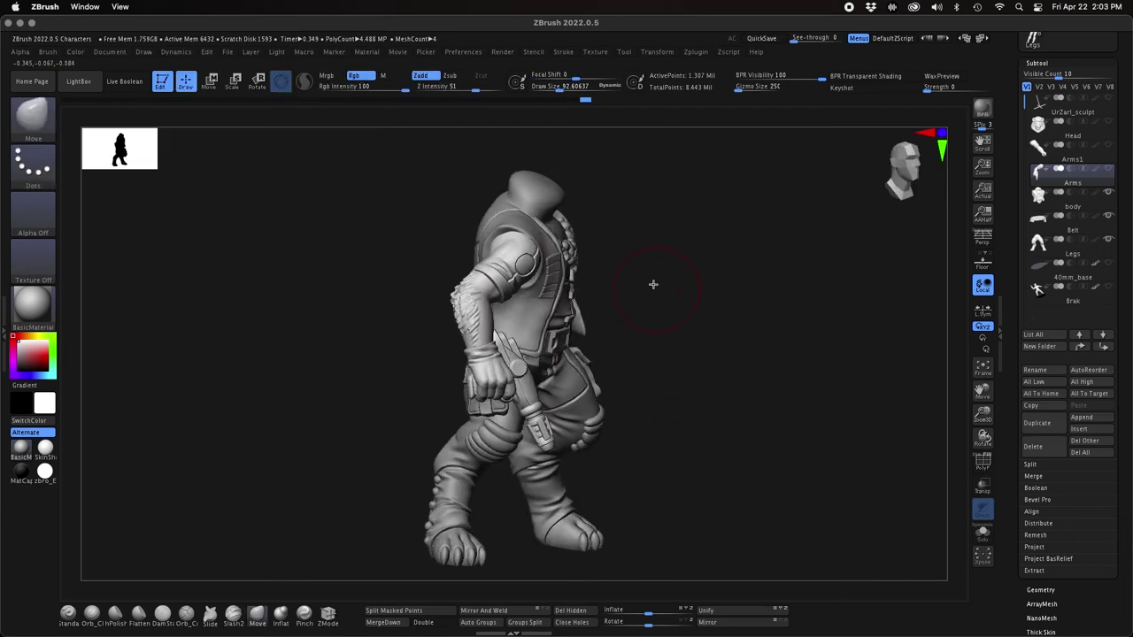
left_click(535, 308, "ctrl+shift")
left_click(534, 308)
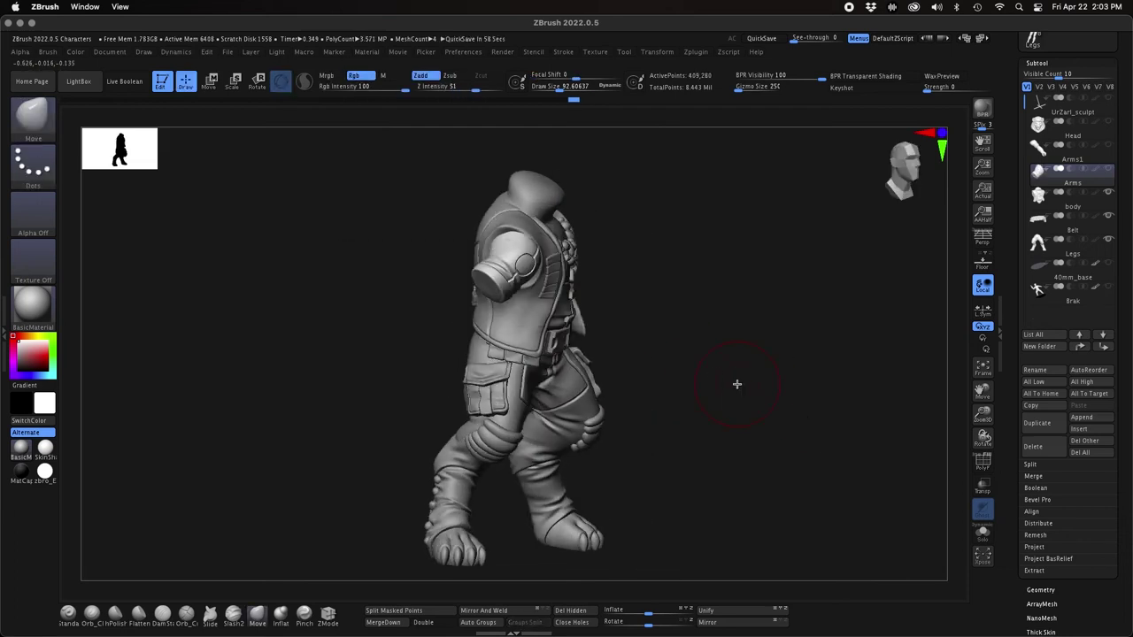
mouse_move(736, 384)
left_mouse_down()
mouse_move(753, 340)
mouse_move(675, 319)
left_mouse_up()
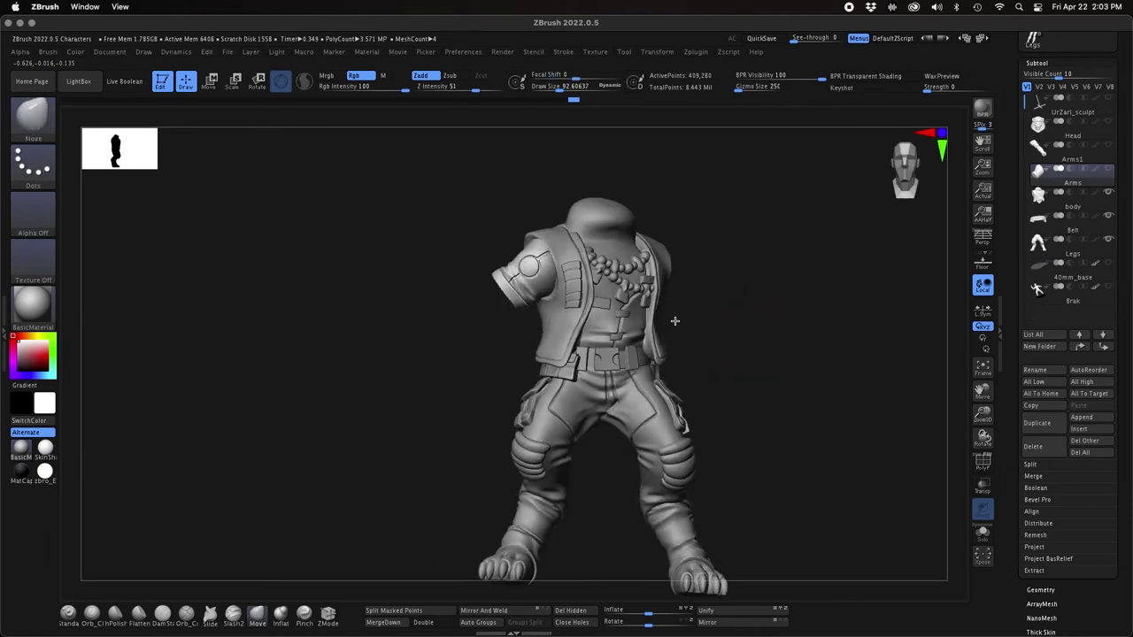
left_click(802, 356, "ctrl")
left_click(802, 355, "ctrl+shift")
key("w")
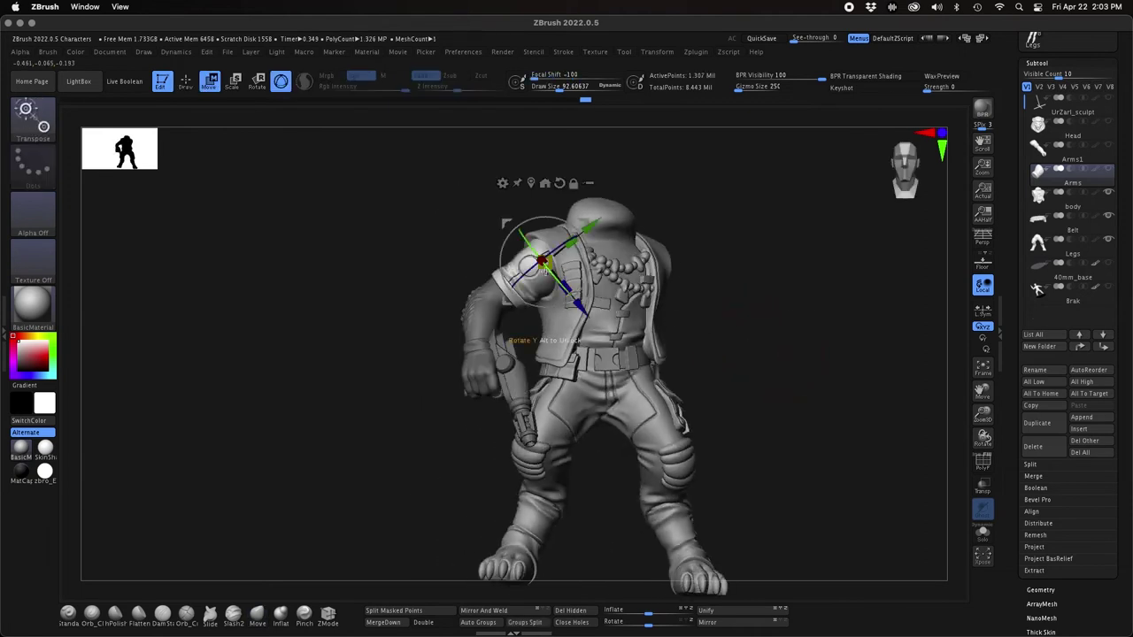
- Push the gun arm's sleeve and shoulder into the vest's armhole with the Move brush
mouse_move(743, 405)
left_mouse_down()
mouse_move(802, 407)
mouse_move(794, 436)
mouse_move(718, 411)
left_mouse_up()
key("q")
left_click_drag(655, 310, 769, 282)
left_click_drag(551, 325, 534, 316)
mouse_move(868, 389)
left_mouse_down()
mouse_move(761, 433)
mouse_move(692, 333)
left_mouse_up()
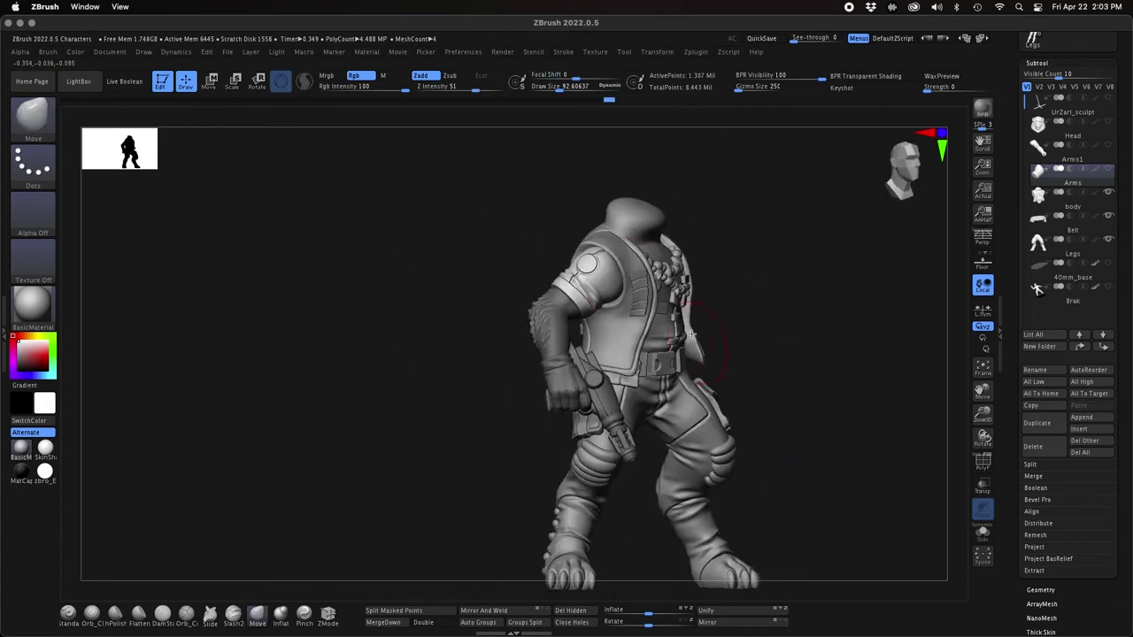
left_click_drag(594, 242, 591, 252)
mouse_move(730, 305)
left_mouse_down()
mouse_move(790, 289)
mouse_move(814, 338)
mouse_move(752, 257)
left_mouse_up()
- Check the armhole on the body, reshape the gun arm's shoulder against it and clear the forearm mask
left_click(623, 254, "alt")
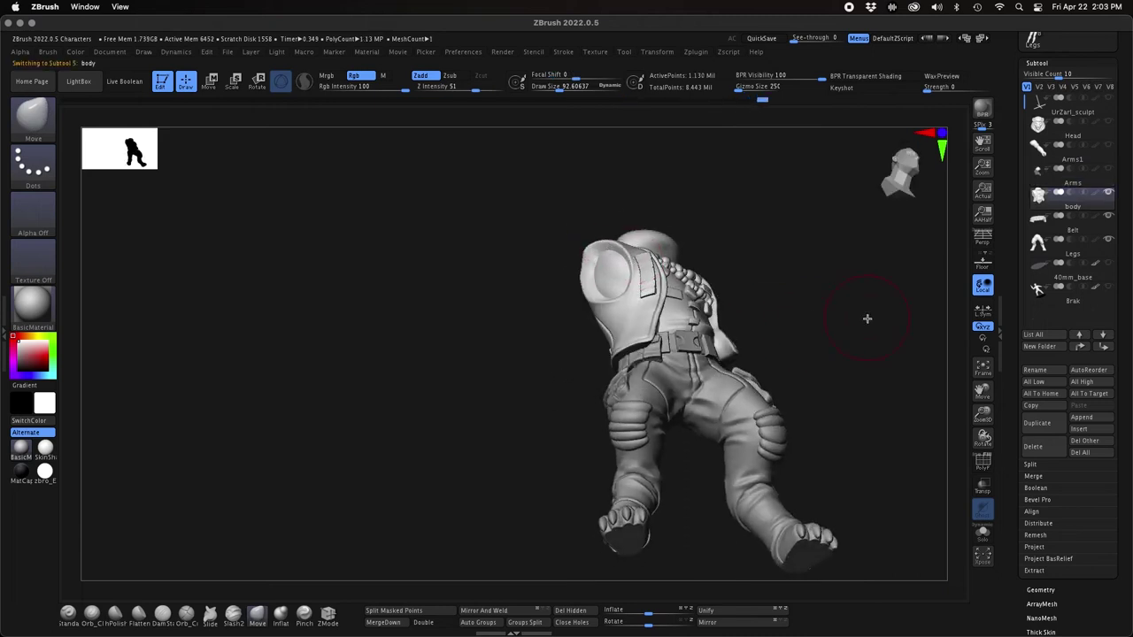
mouse_move(868, 319)
left_mouse_down()
mouse_move(852, 321)
mouse_move(872, 324)
left_mouse_up()
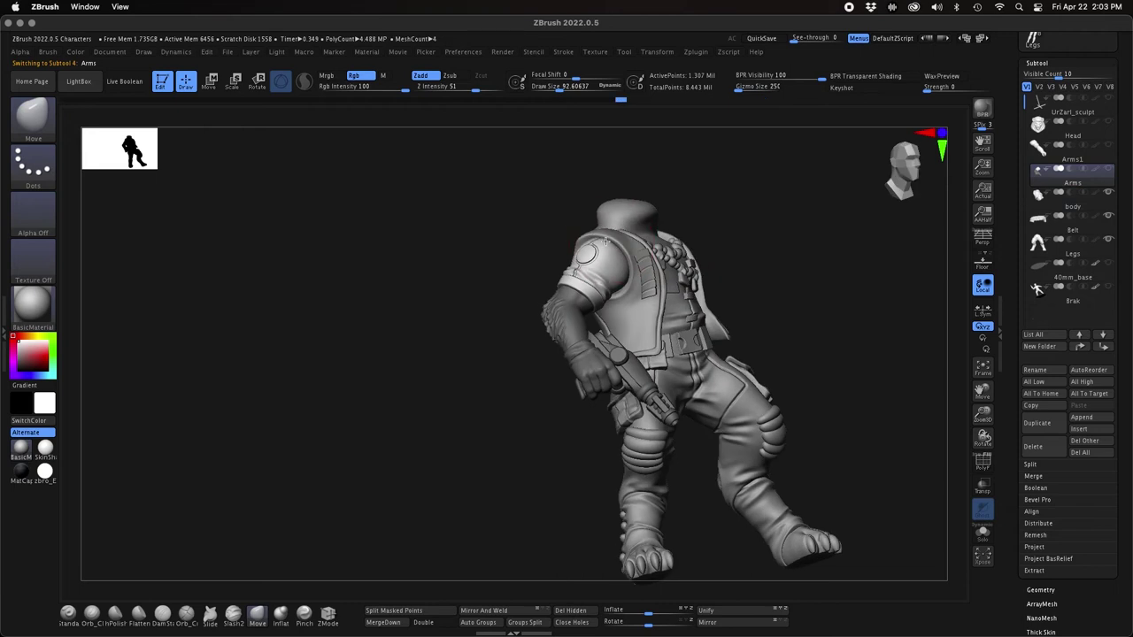
left_click_drag(607, 241, 604, 247)
left_click_drag(739, 297, 797, 294)
mouse_move(788, 354)
left_mouse_down()
mouse_move(757, 273)
mouse_move(721, 270)
left_mouse_up()
left_click_drag(584, 285, 591, 296)
mouse_move(742, 236)
left_mouse_down()
mouse_move(821, 393)
mouse_move(770, 331)
mouse_move(817, 362)
left_mouse_up()
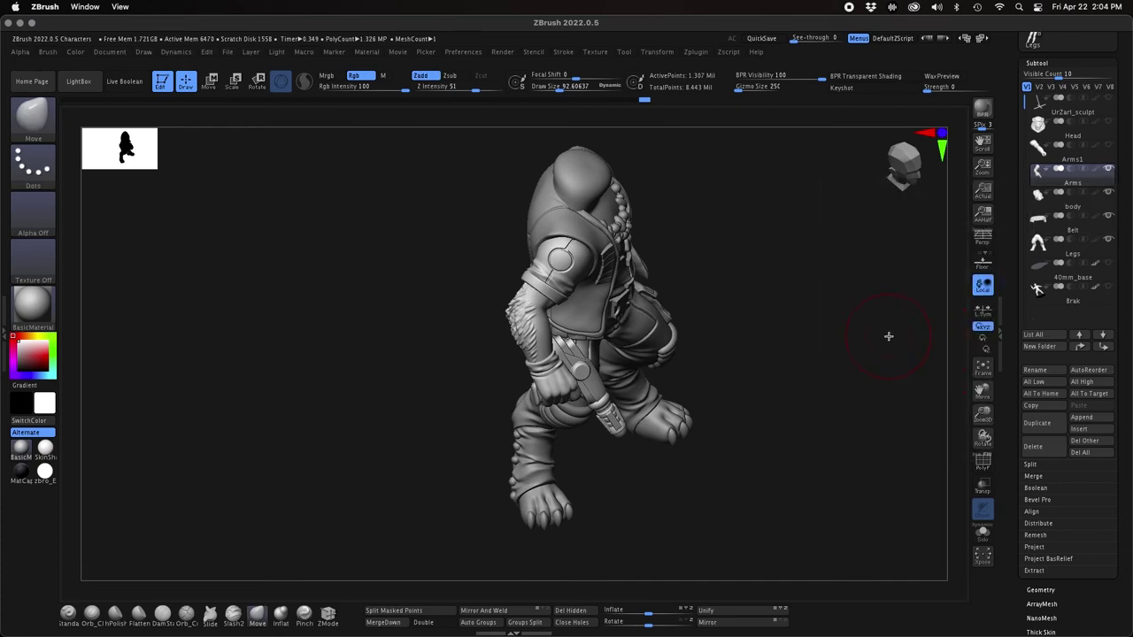
- Select the Legs and reshape the trousers around the seat and knees using the Move brush at about size 46
mouse_move(710, 493)
left_mouse_down()
mouse_move(774, 435)
mouse_move(853, 435)
mouse_move(798, 463)
mouse_move(729, 461)
mouse_move(848, 441)
mouse_move(812, 455)
left_mouse_up()
left_click(1077, 247)
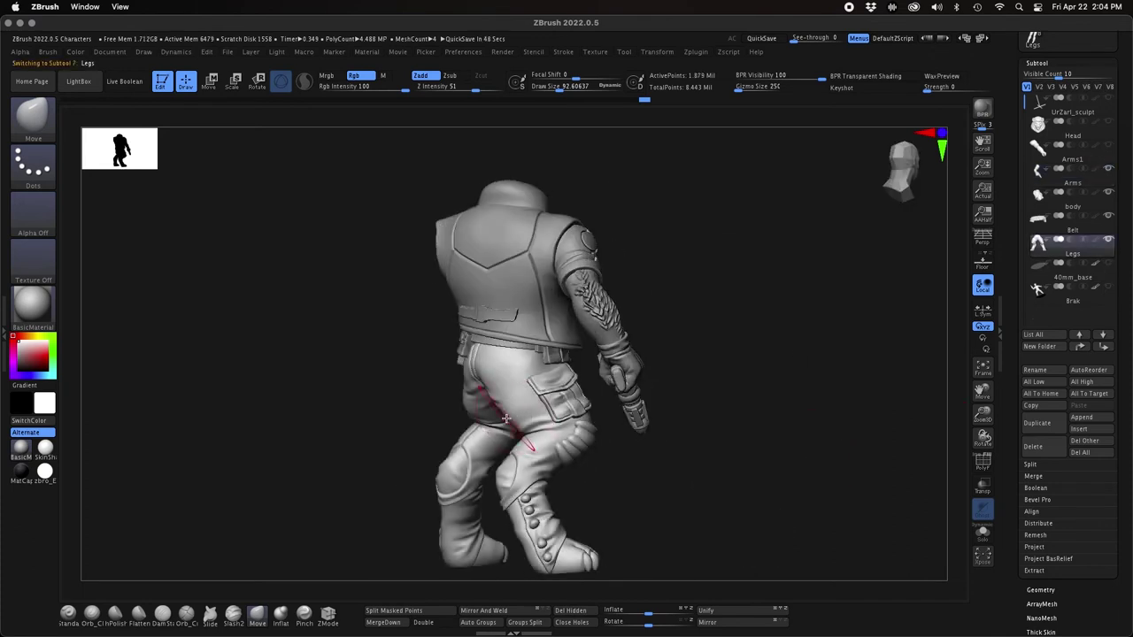
left_click_drag(678, 485, 760, 489)
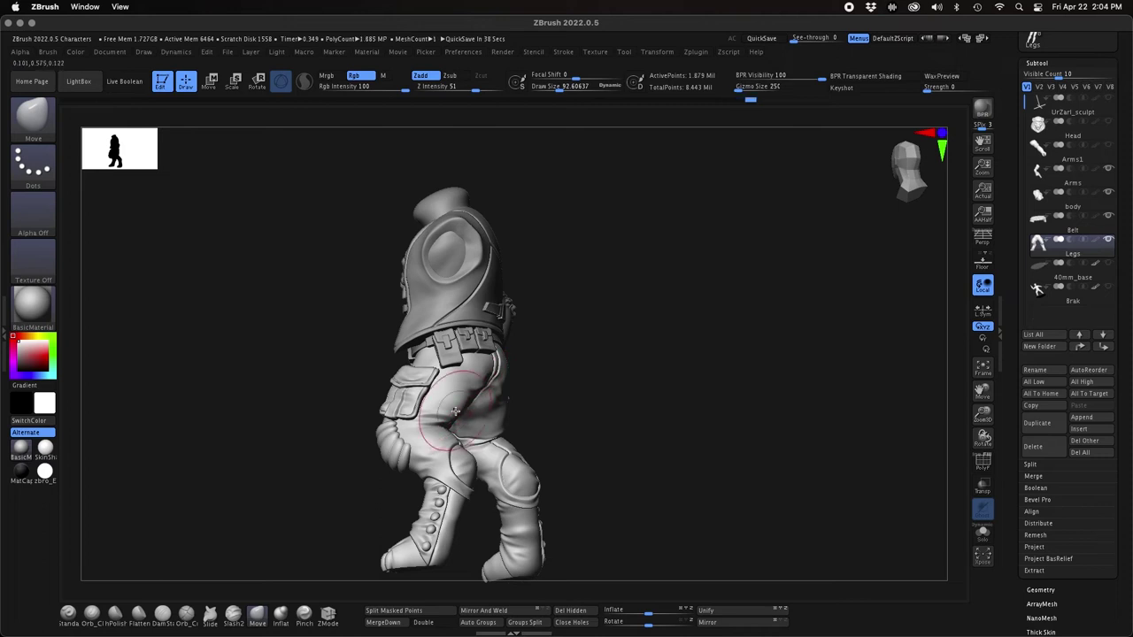
left_click_drag(718, 454, 611, 458)
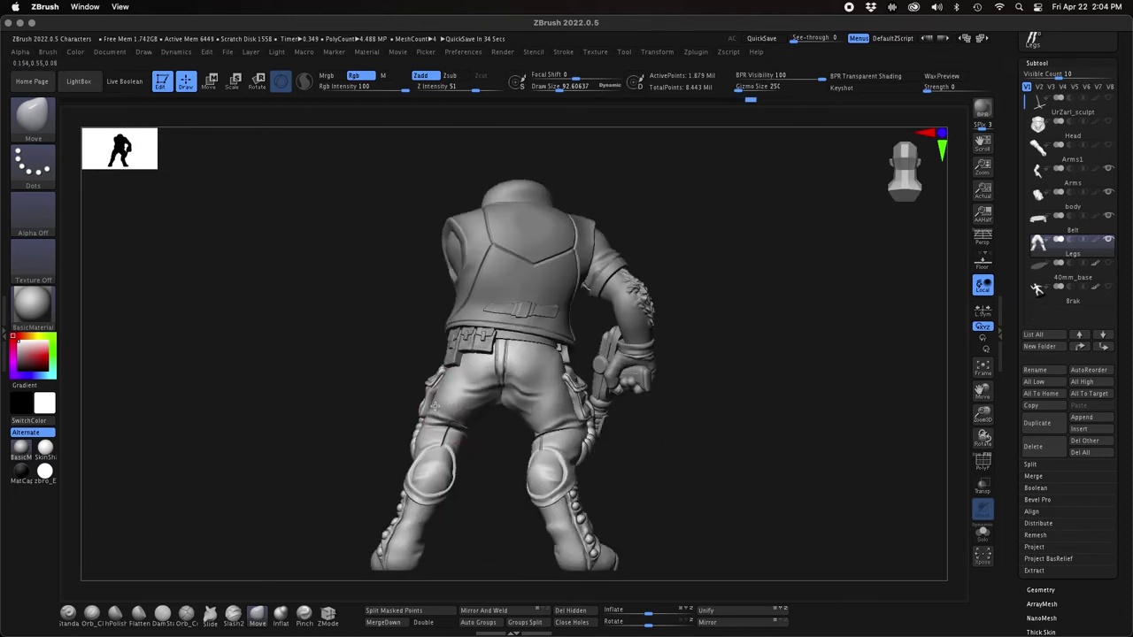
left_click_drag(466, 446, 469, 502)
key("s")
left_click_drag(472, 458, 402, 465)
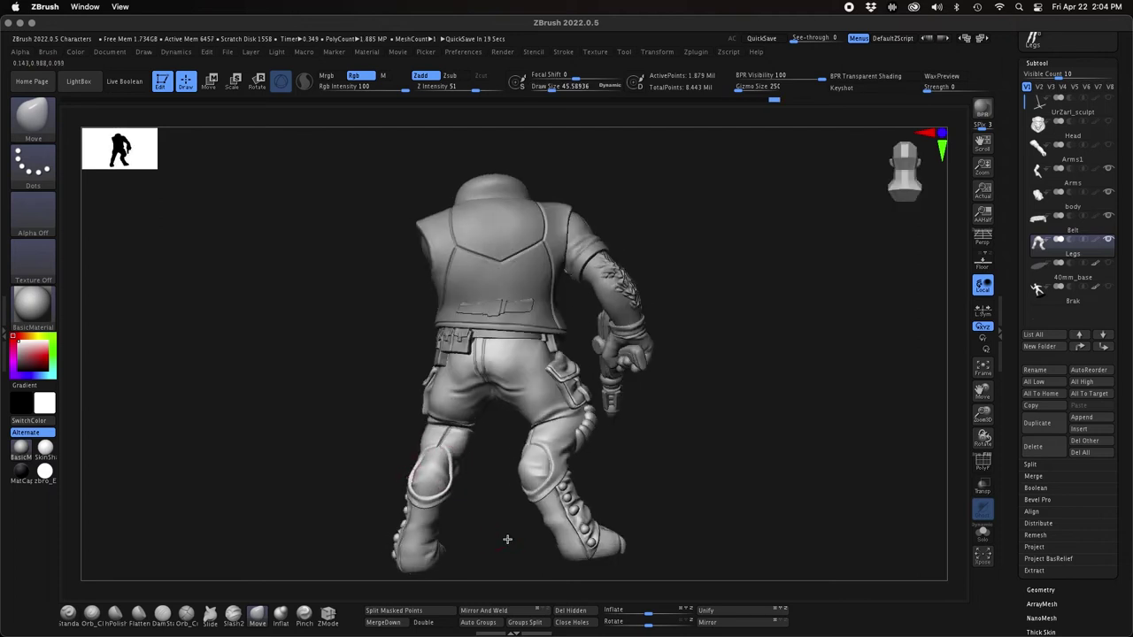
left_click_drag(505, 539, 509, 472)
left_click_drag(615, 441, 518, 425)
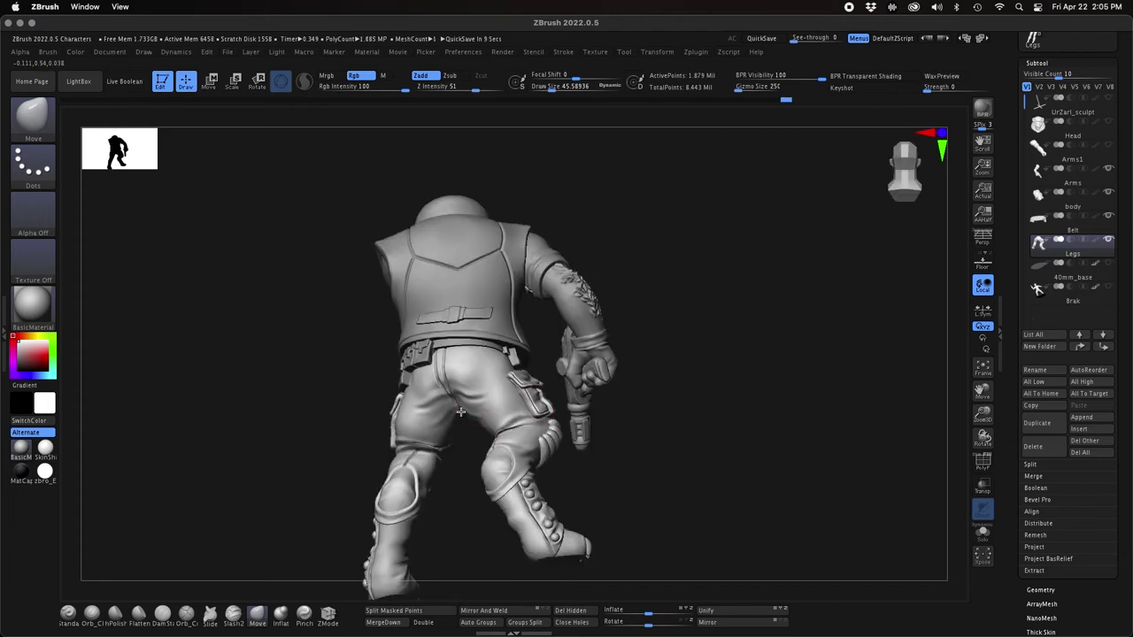
left_click_drag(639, 432, 677, 423)
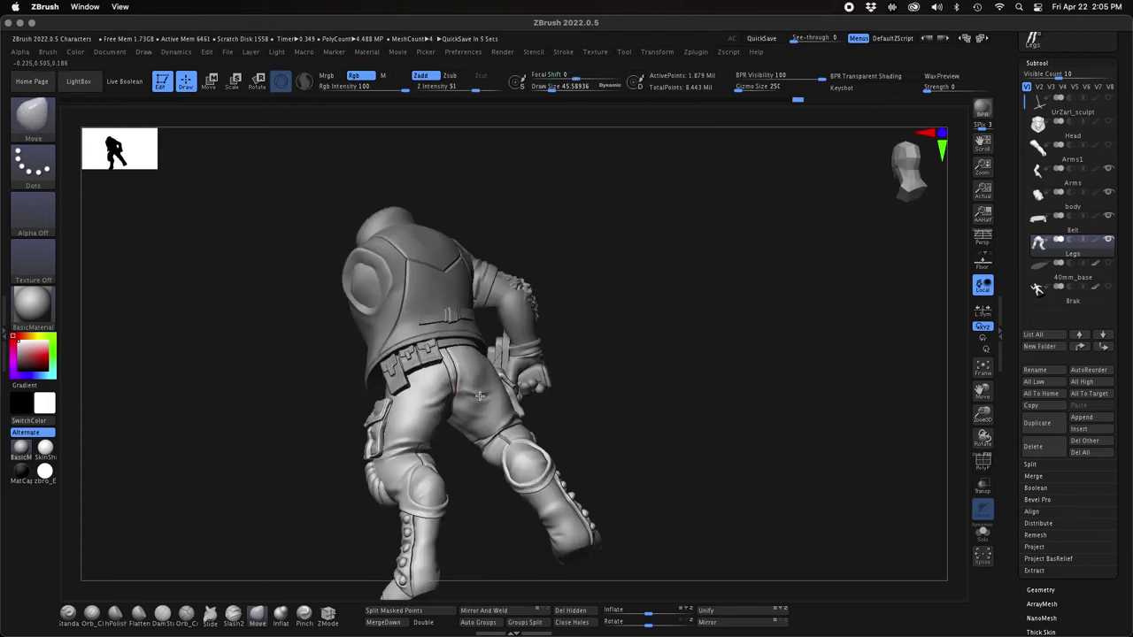
- Smooth the trouser seat behind the hips and set the Move brush's draw size to about 58
left_click_drag(480, 396, 425, 405, "shift")
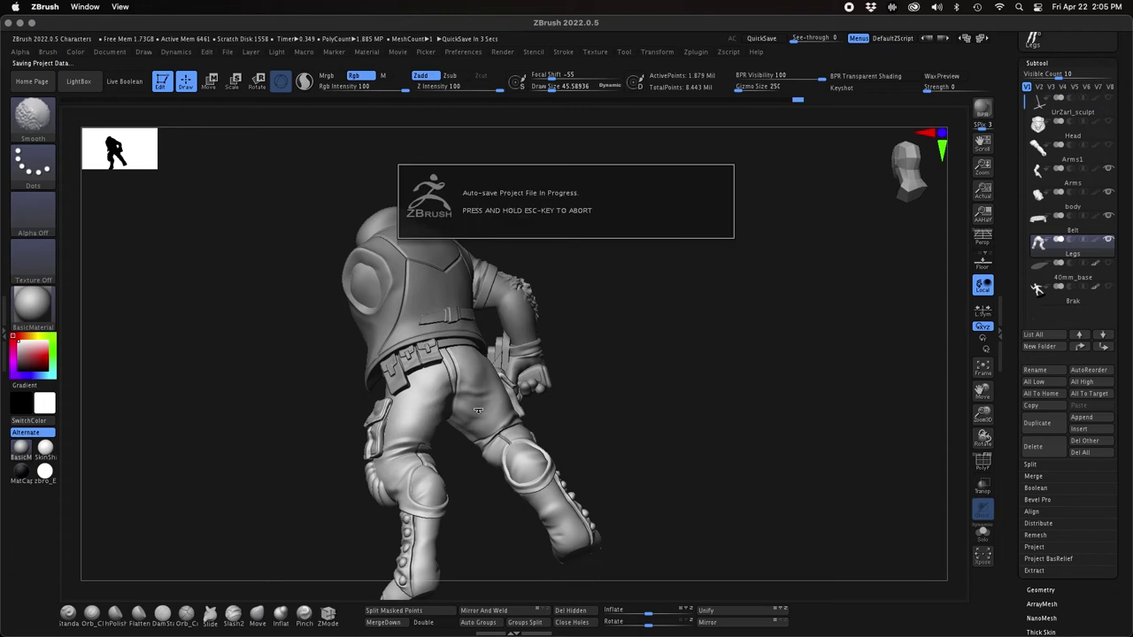
left_click_drag(482, 404, 473, 417, "shift")
mouse_move(715, 459)
left_mouse_down()
mouse_move(650, 486)
mouse_move(725, 515)
mouse_move(719, 492)
left_mouse_up()
key("s")
left_click_drag(324, 444, 327, 445)
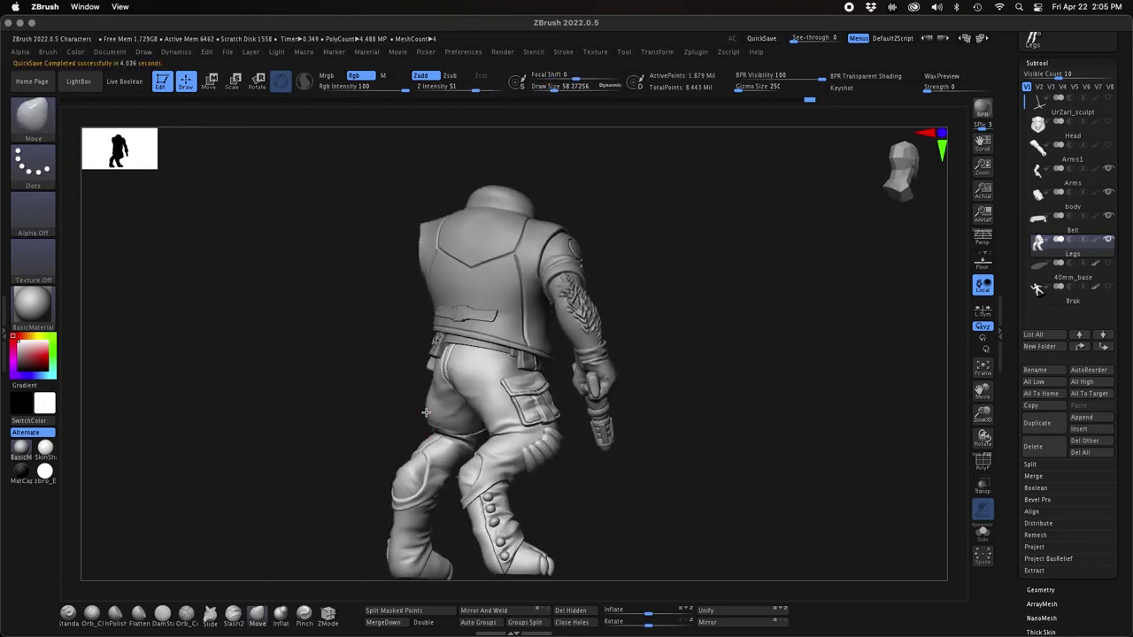
- Select the body and reshape the vest around the gun arm with the Move brush at about size 110
left_click_drag(567, 509, 781, 473)
key("Up")
key("Up")
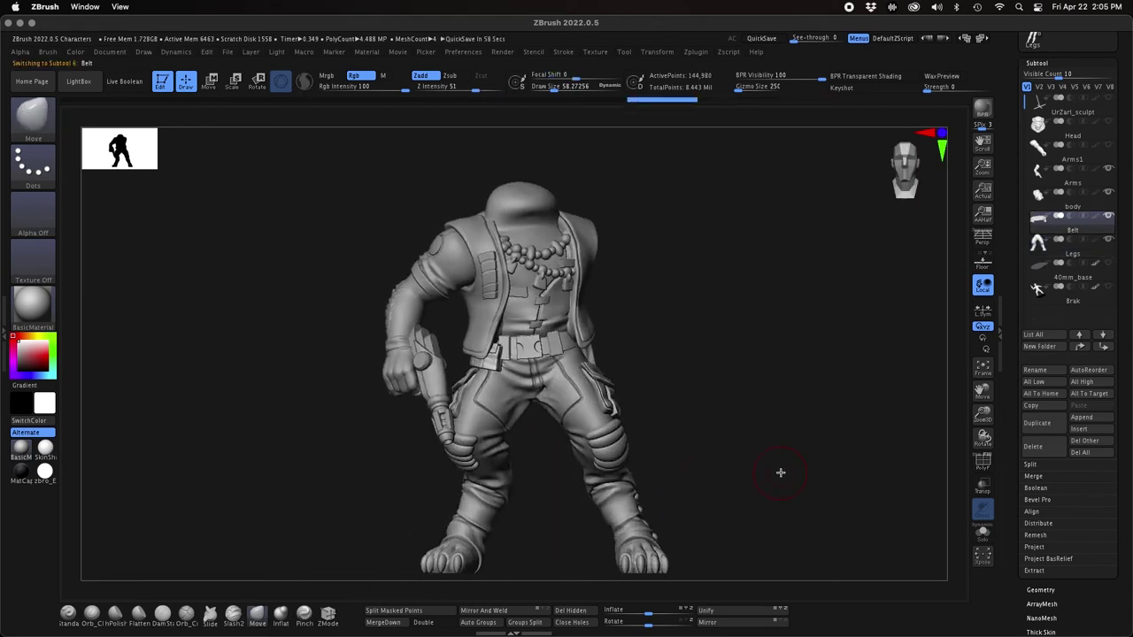
left_click_drag(781, 473, 816, 466)
mouse_move(794, 285)
left_mouse_down()
mouse_move(724, 305)
mouse_move(779, 306)
left_mouse_up()
key("s")
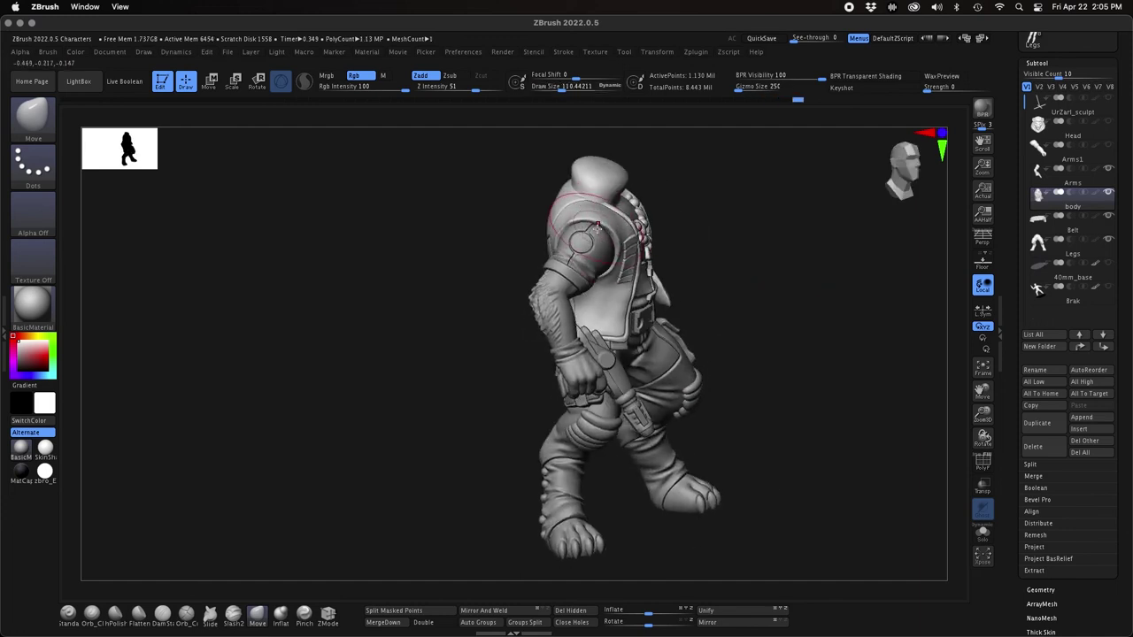
right_click_drag(625, 286, 611, 305)
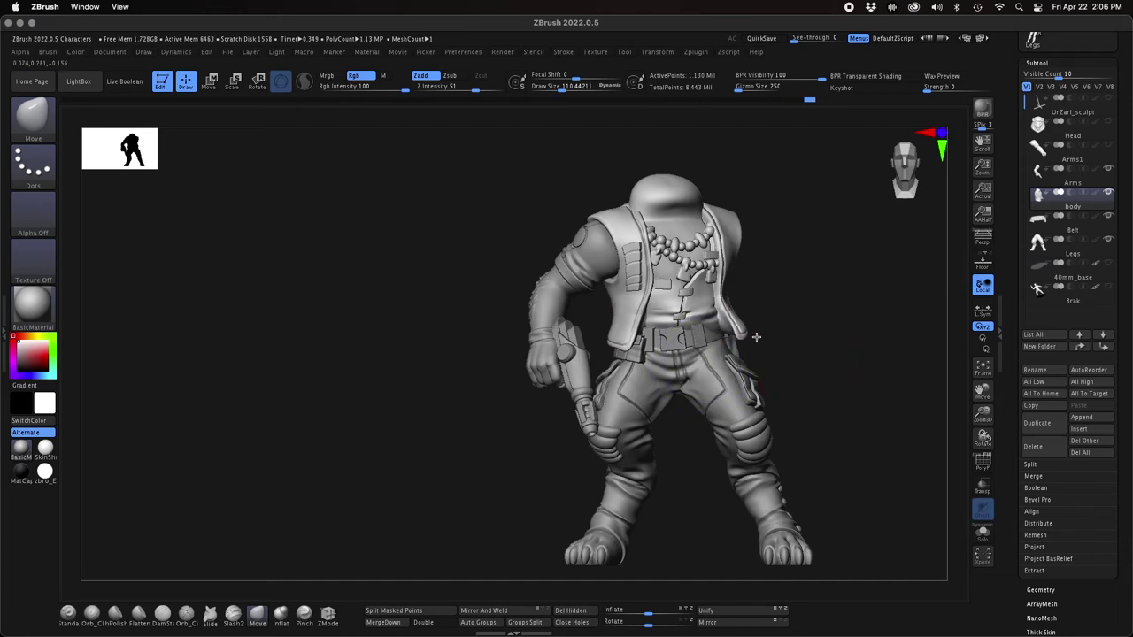
left_click_drag(850, 366, 871, 370)
- Select the sword arm, reset its gizmo and place the pivot at the shoulder, checking front and side views
left_click_drag(871, 371, 717, 350, "alt")
key("Up")
key("w")
left_click(504, 147)
left_click(476, 147)
left_click_drag(761, 268, 700, 217, "alt")
left_click_drag(775, 248, 807, 306, "alt")
left_click_drag(691, 245, 608, 193)
left_click_drag(797, 347, 678, 341, "shift")
left_click_drag(548, 239, 641, 240, "alt")
left_click_drag(731, 198, 757, 191)
left_click_drag(876, 331, 764, 330, "shift")
left_click_drag(757, 269, 808, 268)
- Rotate the sword arm around its shoulder to fit the vest's armhole with the blade held out to the side
left_click_drag(482, 394, 788, 482)
left_click_drag(788, 482, 579, 531, "alt")
left_click_drag(602, 321, 611, 297)
left_click_drag(675, 403, 532, 308)
left_click_drag(639, 489, 611, 261)
left_click_drag(636, 315, 799, 483)
left_click_drag(625, 283, 634, 328)
left_click_drag(711, 443, 835, 570)
- Refine the sword arm's rotation from above and move the Arms1 subtool below Arms
left_click_drag(619, 295, 709, 461)
left_click_drag(983, 415, 981, 442)
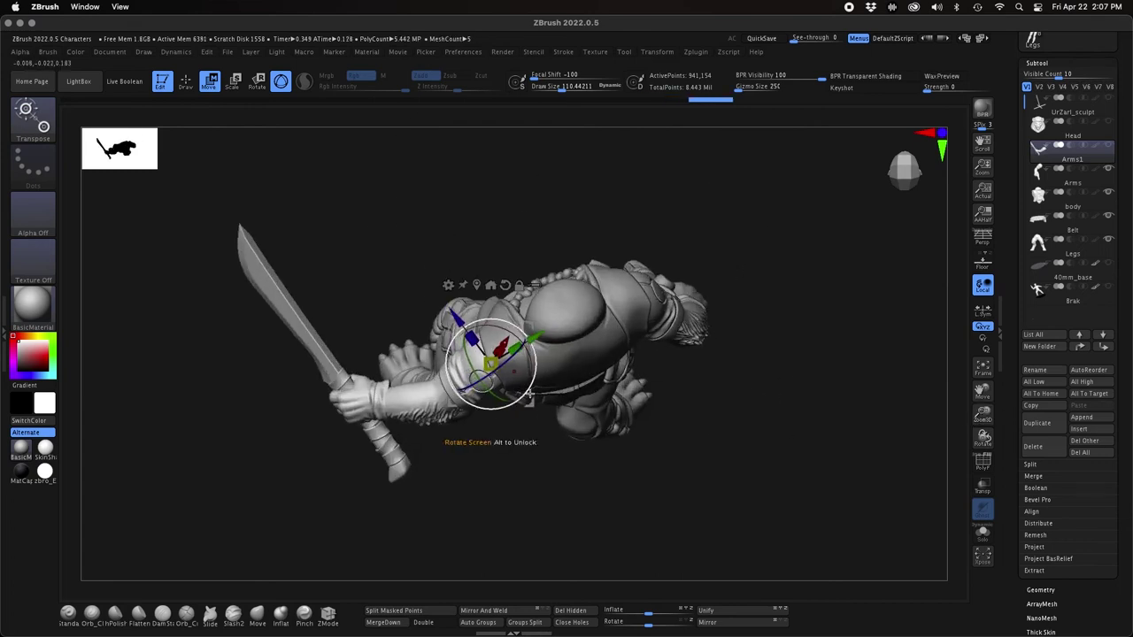
left_click_drag(744, 516, 800, 372)
left_click_drag(982, 415, 981, 393)
mouse_move(686, 440)
left_mouse_down()
mouse_move(733, 474)
mouse_move(719, 464)
left_mouse_up()
key("q")
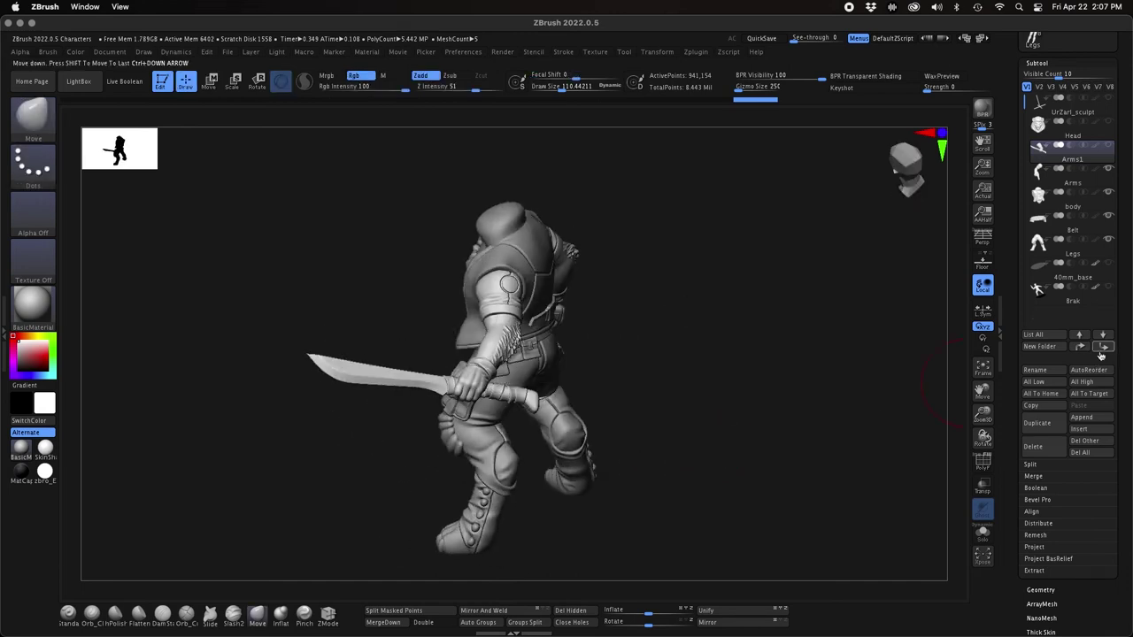
left_click(1101, 352)
- Blend the sword arm's shoulder and the vest's armhole together with the Move brush at about size 80
left_click_drag(676, 336, 681, 285)
left_click_drag(709, 399, 492, 299)
left_click_drag(634, 407, 665, 471)
left_click(545, 306, "alt")
left_click_drag(648, 290, 671, 357)
left_click_drag(615, 321, 695, 363)
key("Up")
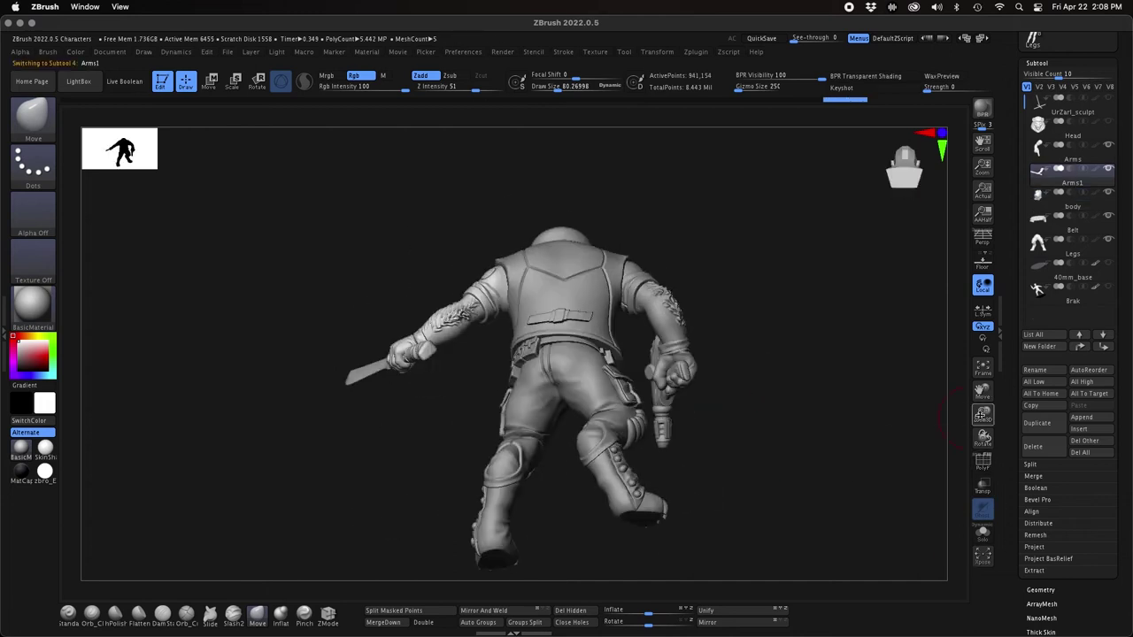
- Isolate the sword arm, reshape its shoulder end with the Move brush at about size 46, and show all parts again
left_click(986, 534)
left_click_drag(761, 354, 612, 407)
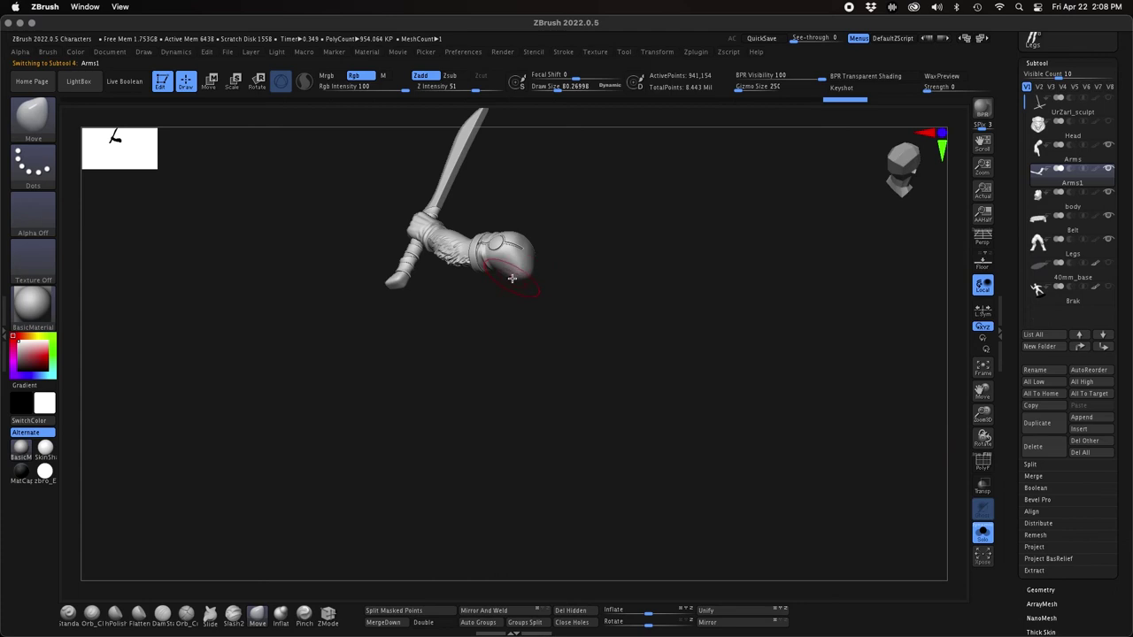
left_click_drag(566, 307, 501, 261)
left_click_drag(561, 299, 544, 264)
left_click_drag(483, 363, 465, 361)
key("s")
left_click_drag(465, 361, 458, 360)
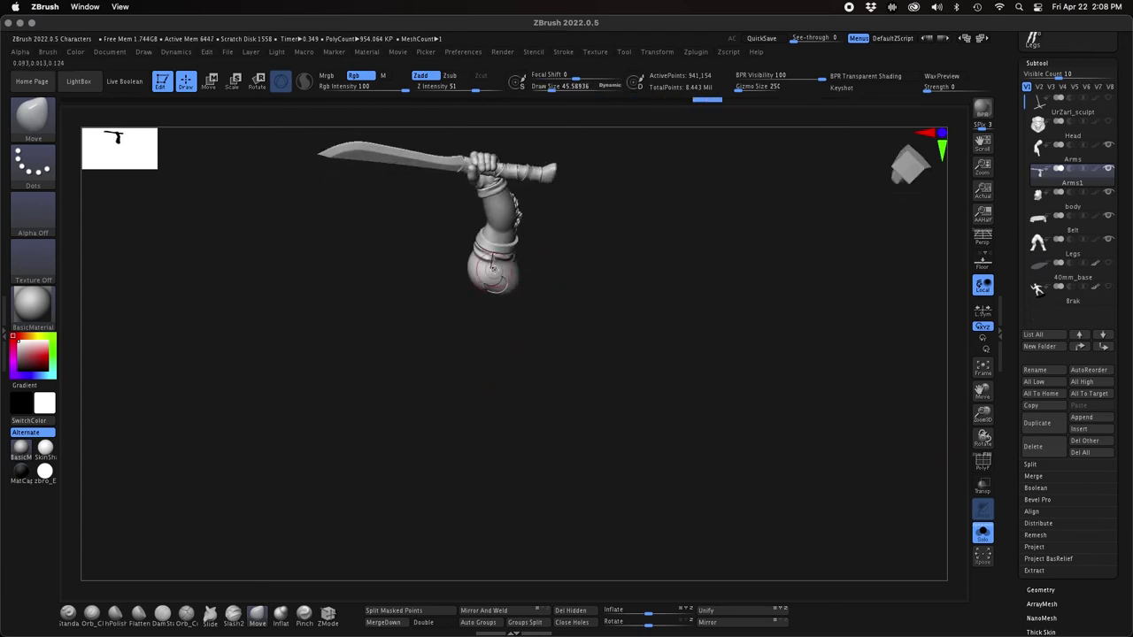
left_click(985, 533)
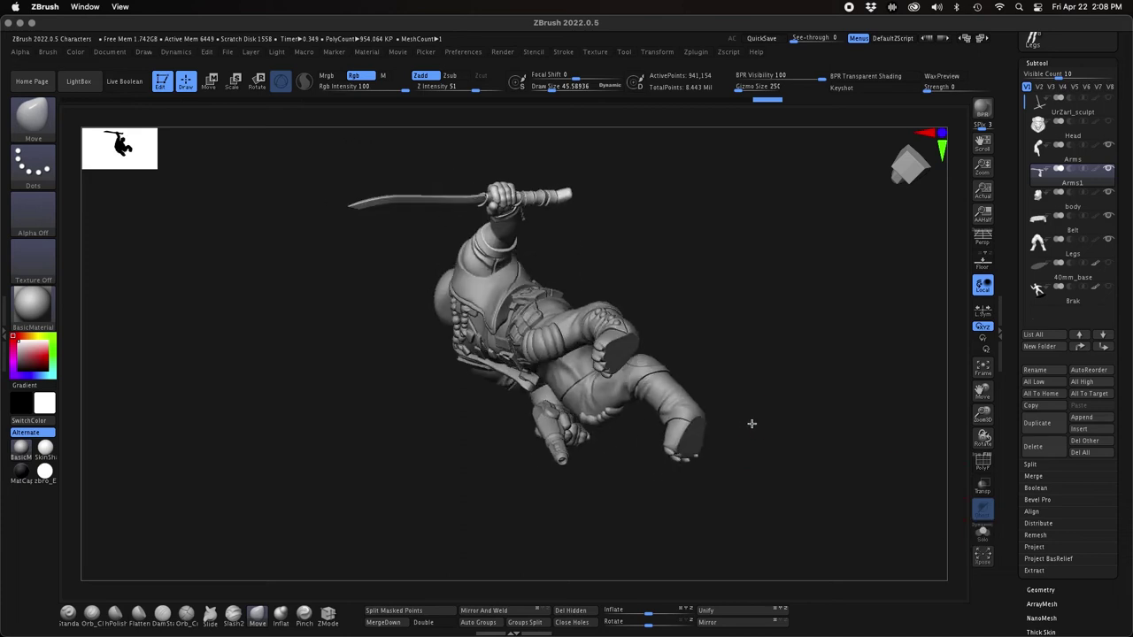
left_click_drag(664, 310, 823, 410)
- Reselect the gun arm, rotate it slightly at the shoulder in front view and undo the last rotation
key("Down")
left_click_drag(701, 451, 679, 440)
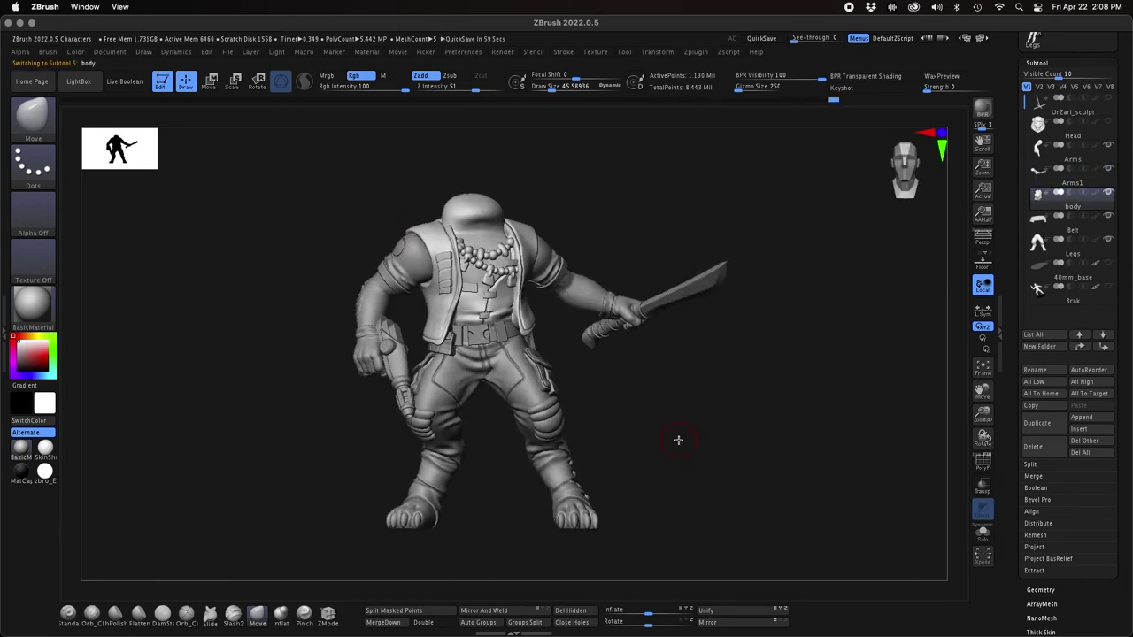
key("Up")
key("Up")
key("w")
left_click_drag(464, 296, 467, 300)
left_click_drag(643, 439, 664, 457)
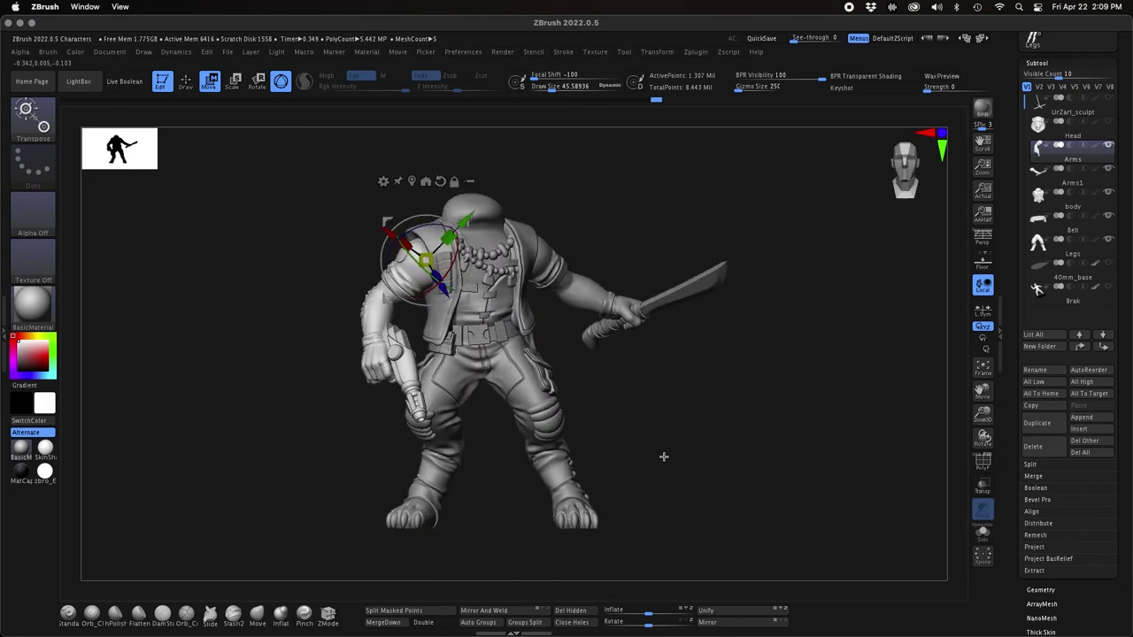
key("ctrl+z")
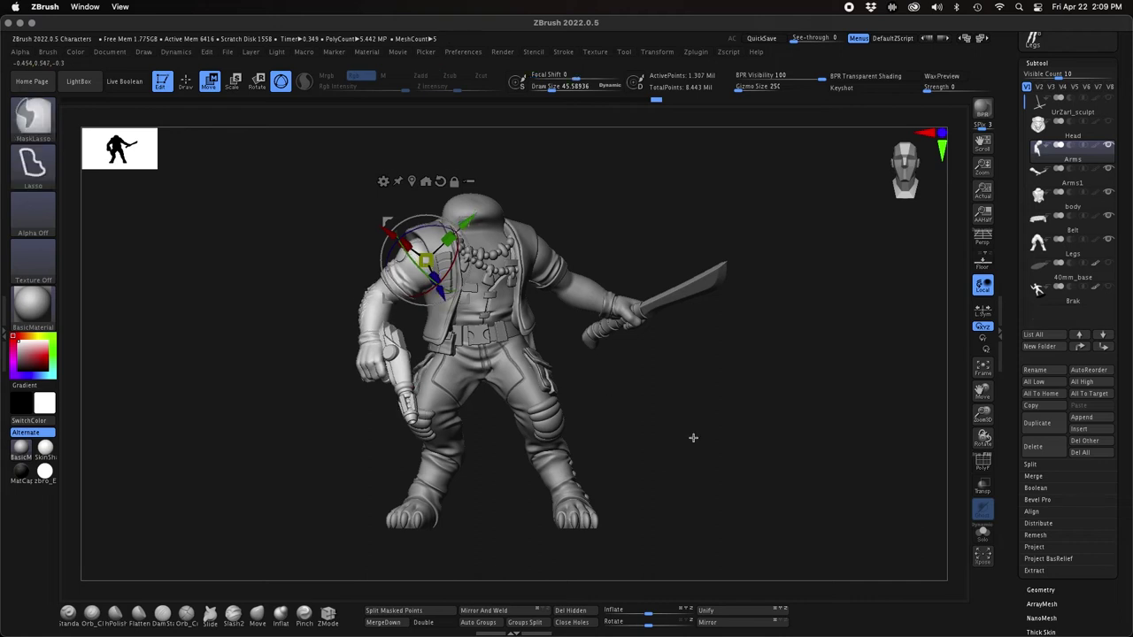
- Refine the gun arm's rotation and position at the shoulder with the gizmo, working from above, below and the front
mouse_move(731, 448)
left_mouse_down()
mouse_move(726, 417)
mouse_move(754, 534)
mouse_move(743, 536)
left_mouse_up()
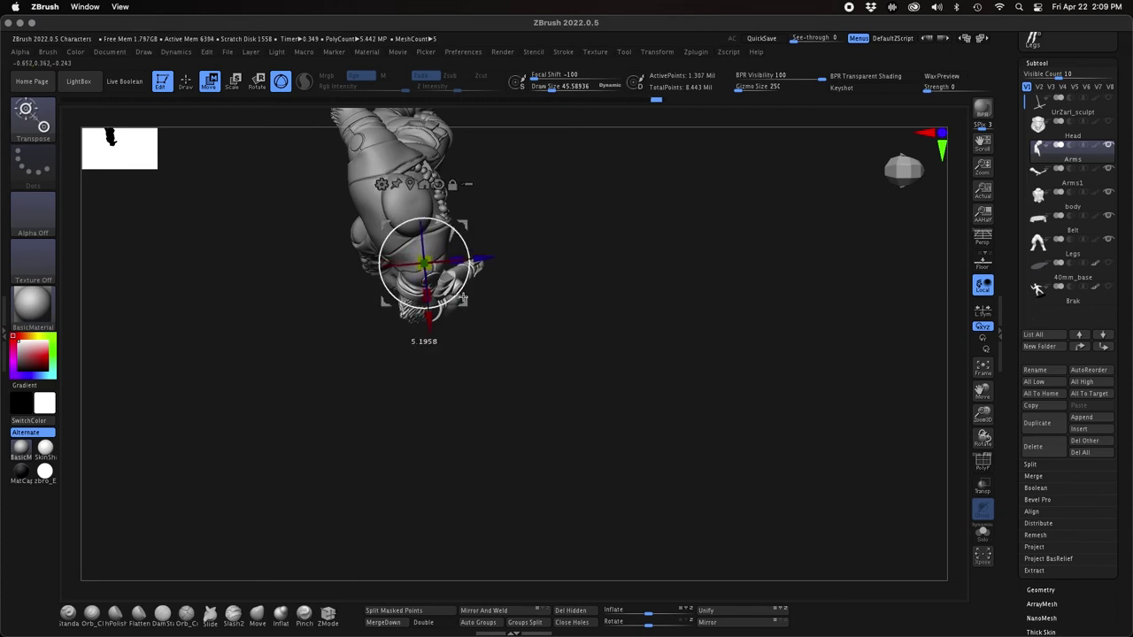
left_click_drag(592, 443, 599, 301)
left_click_drag(683, 425, 806, 496)
left_click_drag(739, 434, 765, 425)
left_click_drag(444, 281, 670, 364)
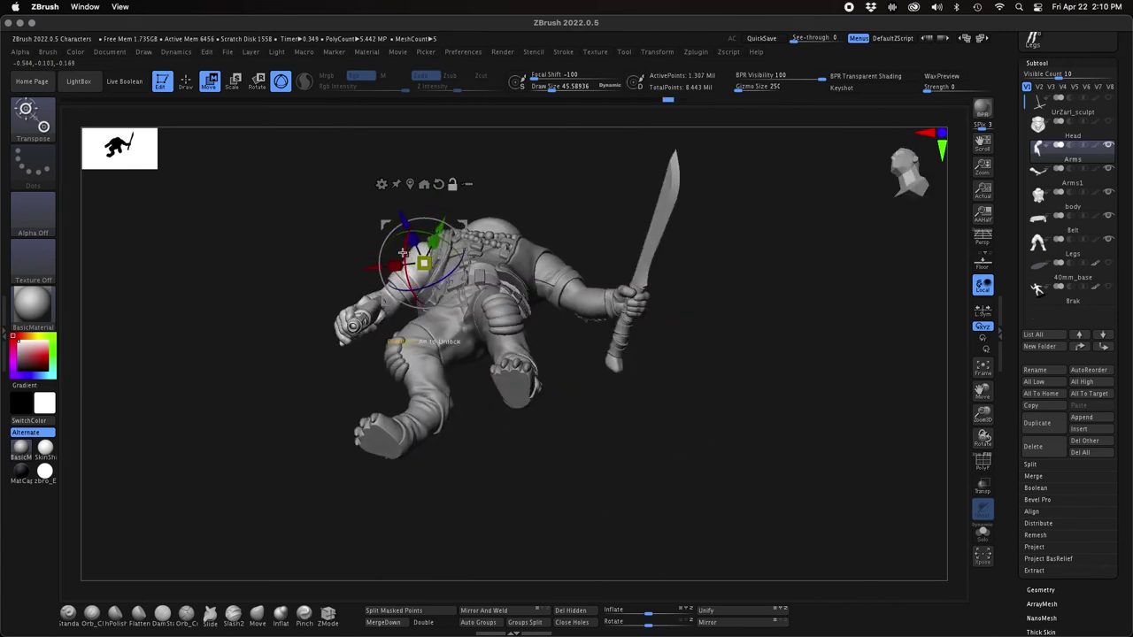
left_click_drag(441, 261, 459, 259)
left_click_drag(440, 308, 442, 309, "alt")
left_click_drag(608, 410, 550, 340, "shift")
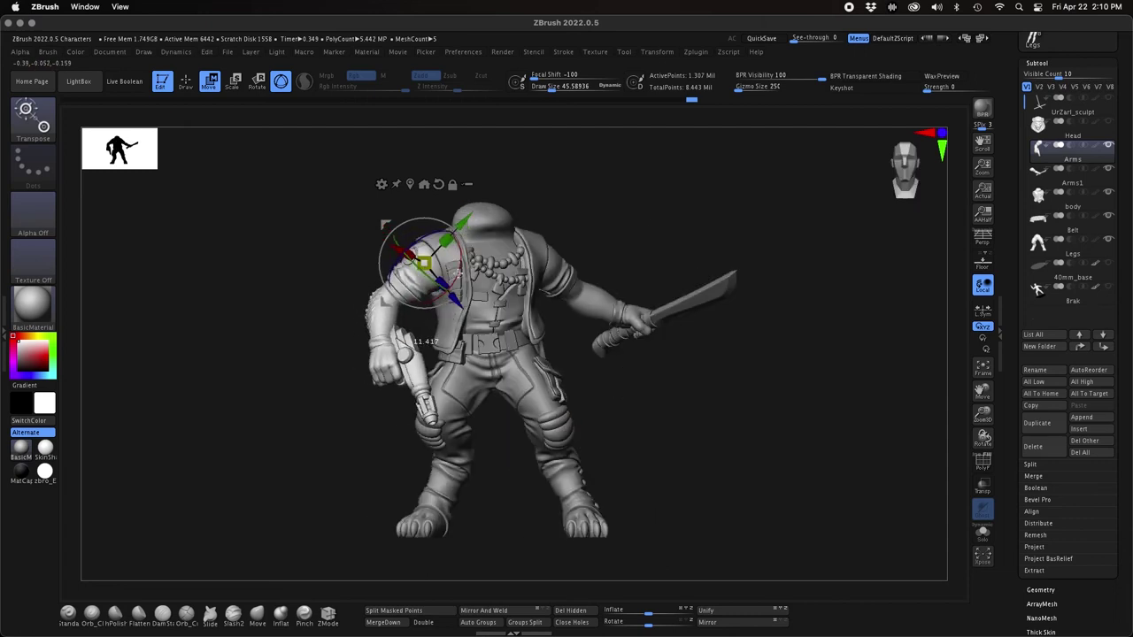
- Swing the gun arm inward at the shoulder so the gun crosses the front of the waist
left_click_drag(578, 445, 582, 405)
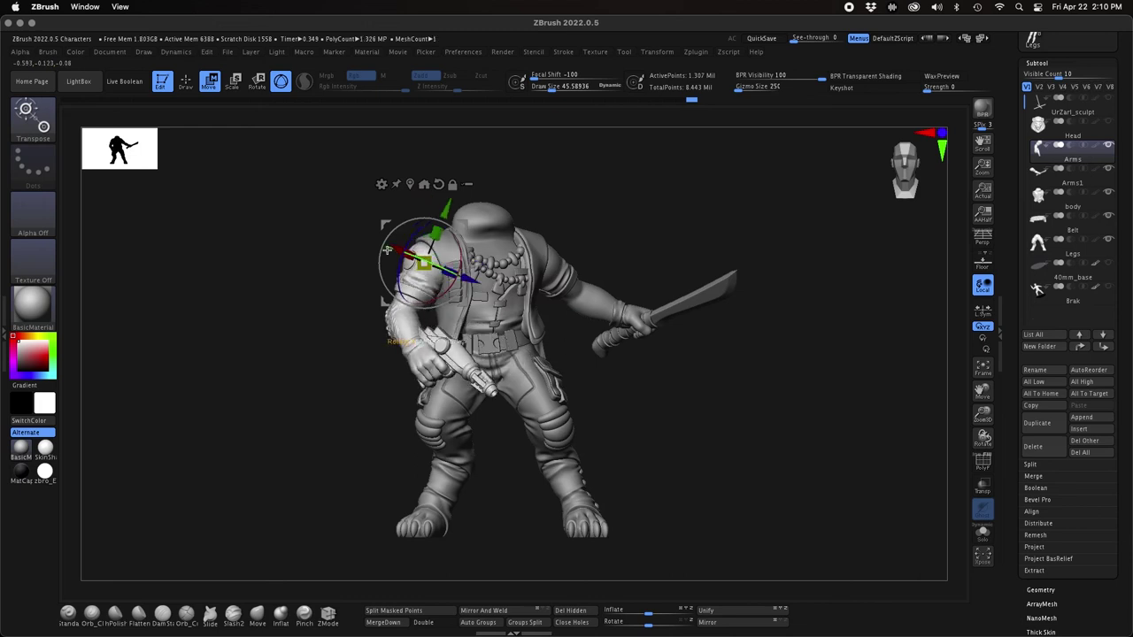
left_click_drag(721, 429, 492, 267)
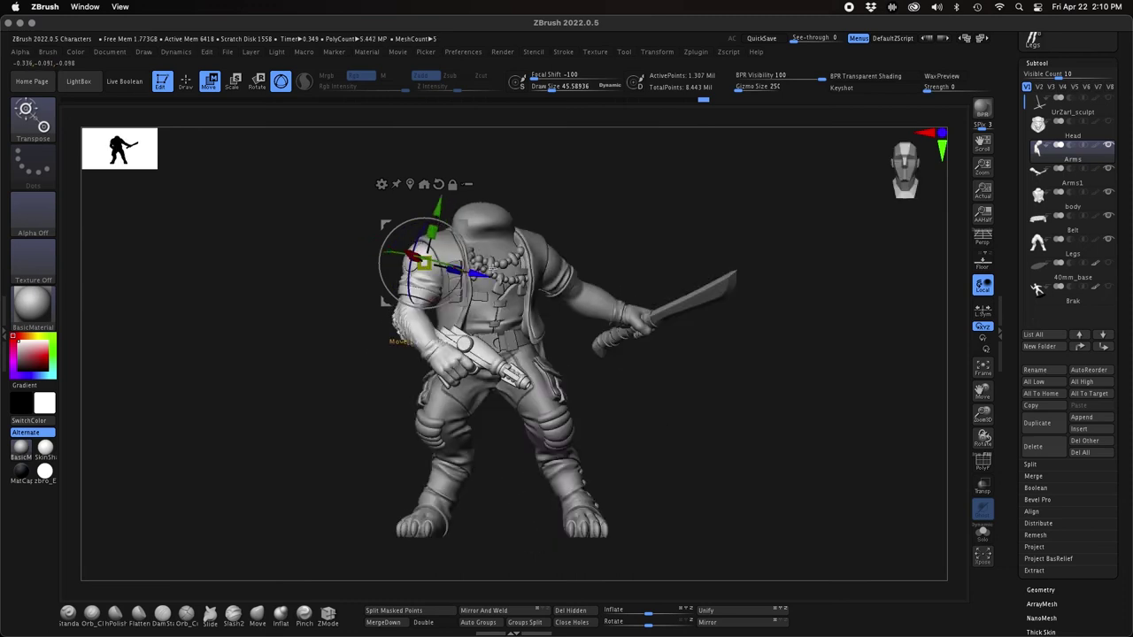
left_click_drag(463, 277, 579, 314)
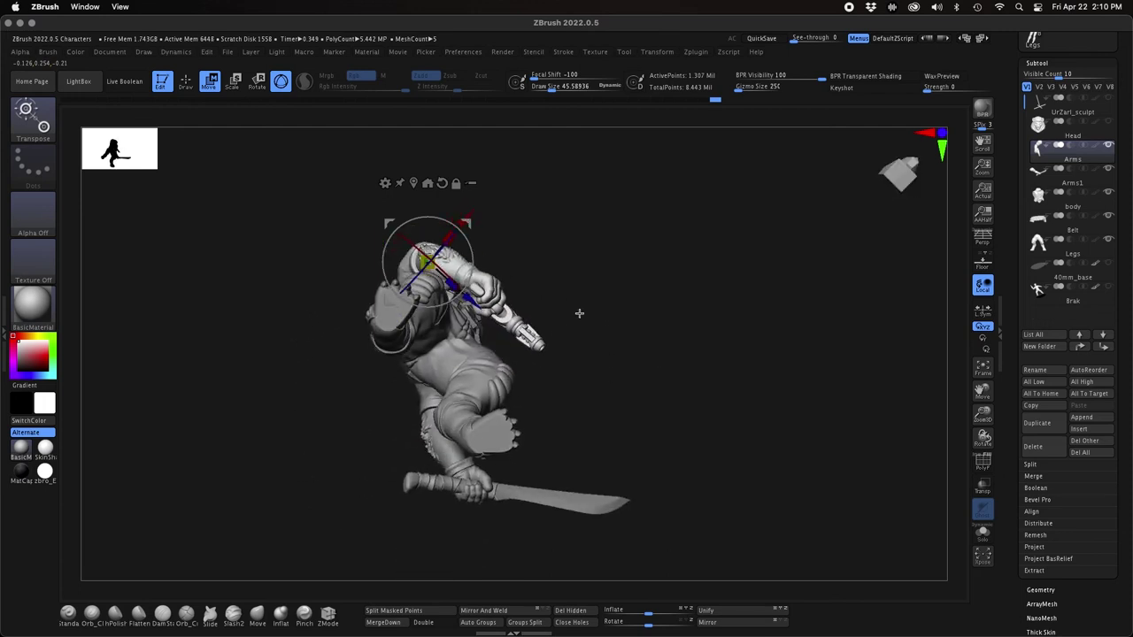
left_click_drag(660, 442, 734, 458)
mouse_move(713, 474)
left_mouse_down("alt")
mouse_move(731, 490)
mouse_move(792, 475)
mouse_move(657, 324)
mouse_move(611, 391)
left_mouse_up("alt")
- Enlarge the Move brush to about 130 and push the back of the gun arm's shoulder into the vest
key("q")
key("s")
left_click_drag(550, 344, 563, 345)
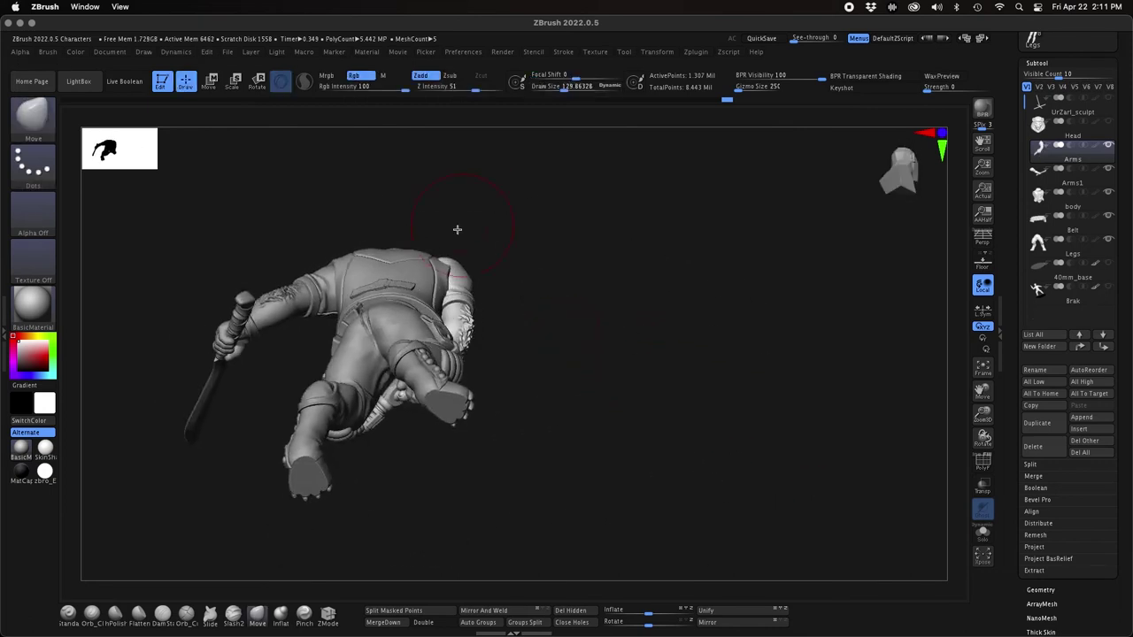
left_click_drag(441, 271, 549, 466)
- Mask the gun forearm and adjust the upper arm's placement in the vest with the gizmo
left_click(426, 288, "ctrl+shift")
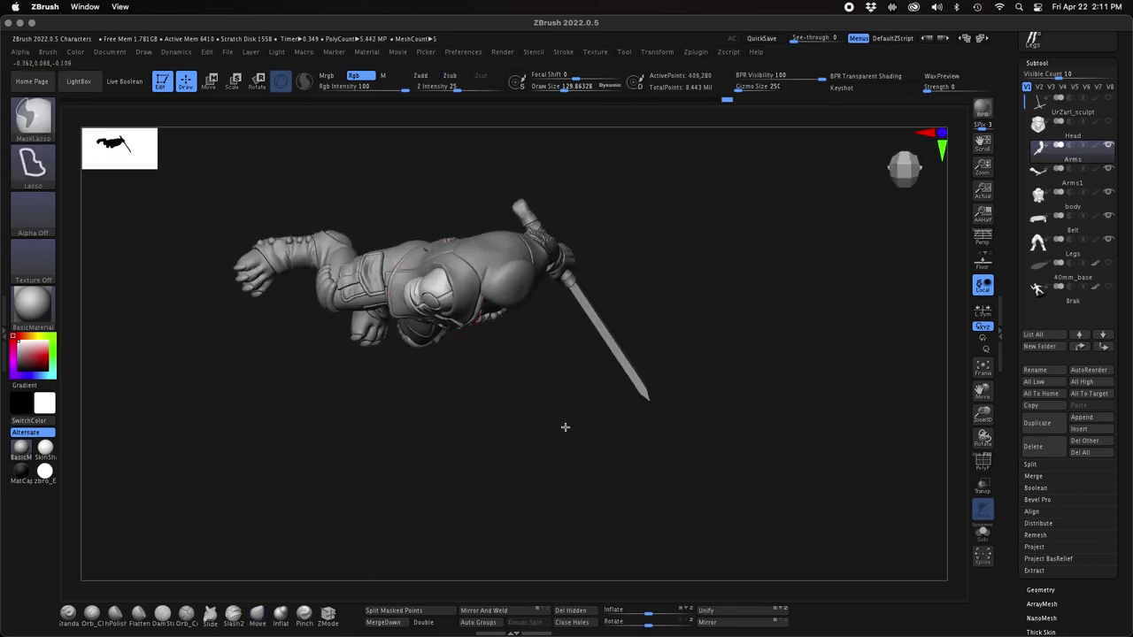
key("w")
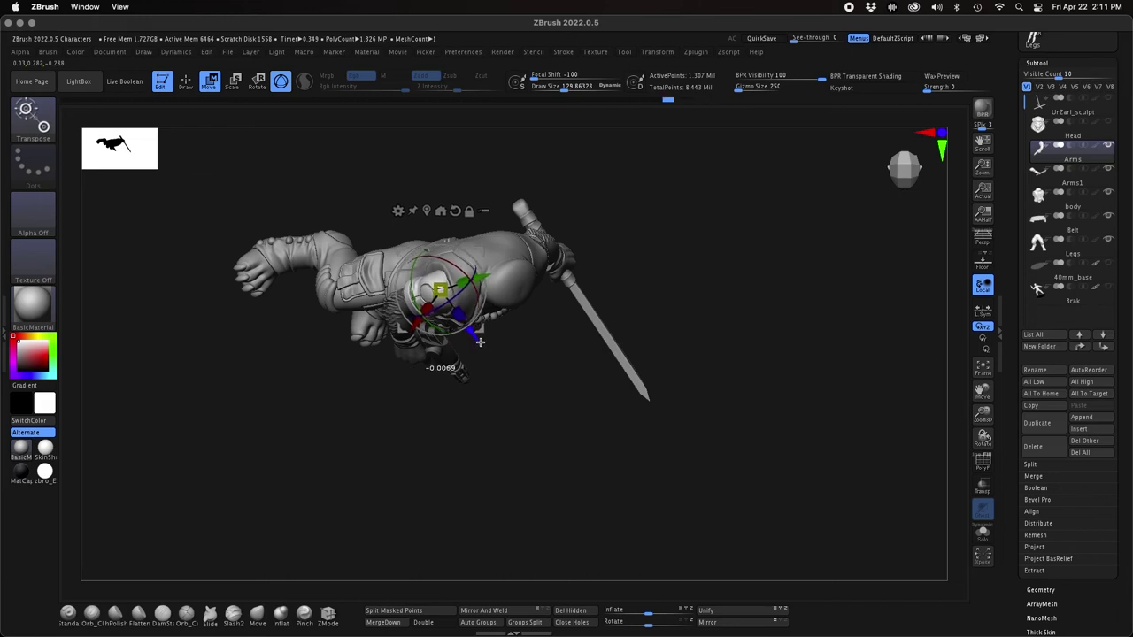
mouse_move(563, 499)
left_mouse_down()
mouse_move(594, 493)
mouse_move(561, 431)
mouse_move(668, 404)
mouse_move(716, 483)
mouse_move(799, 472)
mouse_move(567, 371)
mouse_move(564, 276)
mouse_move(549, 307)
left_mouse_up()
key("q")
left_click_drag(638, 401, 363, 366)
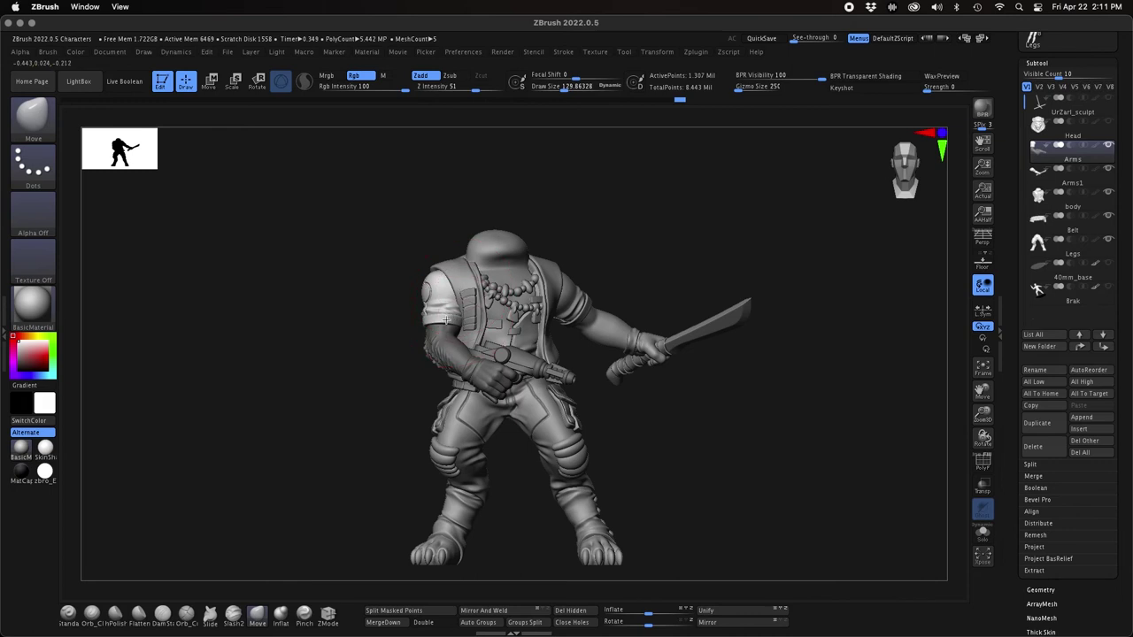
- Invert the gun arm's mask and rotate the free forearm and gun at the elbow
key("w")
mouse_move(344, 398)
left_mouse_down()
mouse_move(410, 415)
mouse_move(531, 412)
left_mouse_up()
left_click_drag(687, 475, 587, 492)
left_click(722, 472, "ctrl")
left_click_drag(449, 327, 456, 324)
left_click_drag(386, 291, 377, 293)
mouse_move(697, 513)
left_mouse_down()
mouse_move(734, 516)
mouse_move(700, 515)
mouse_move(647, 556)
left_mouse_up()
- Reshape the gun arm's shoulder and sleeve with the Move brush from the front and side
key("q")
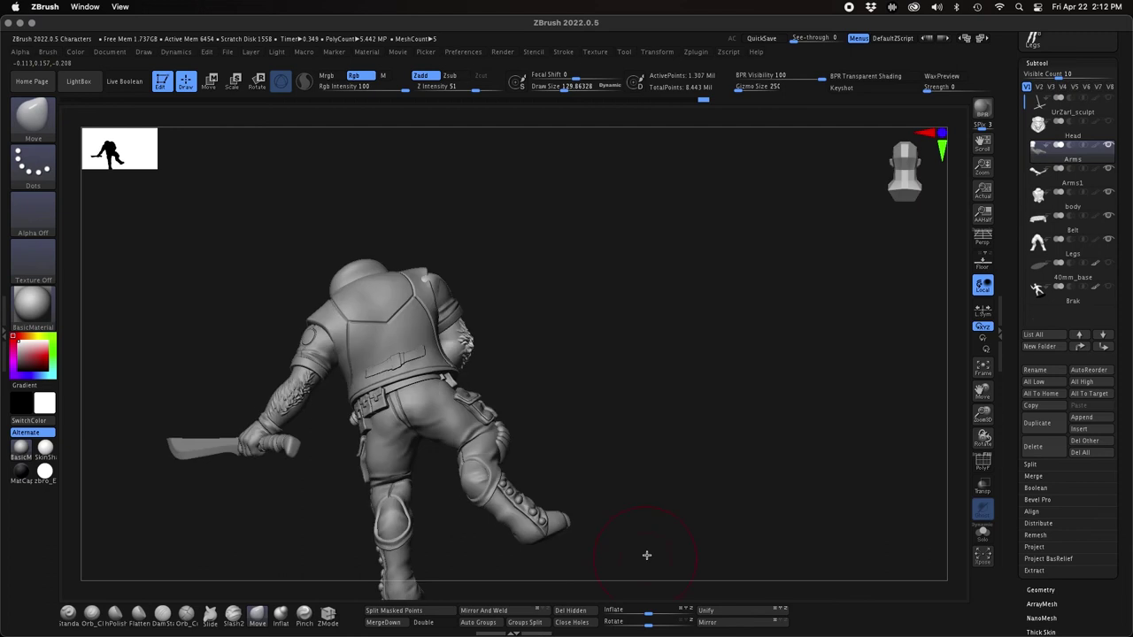
left_click_drag(659, 290, 512, 317)
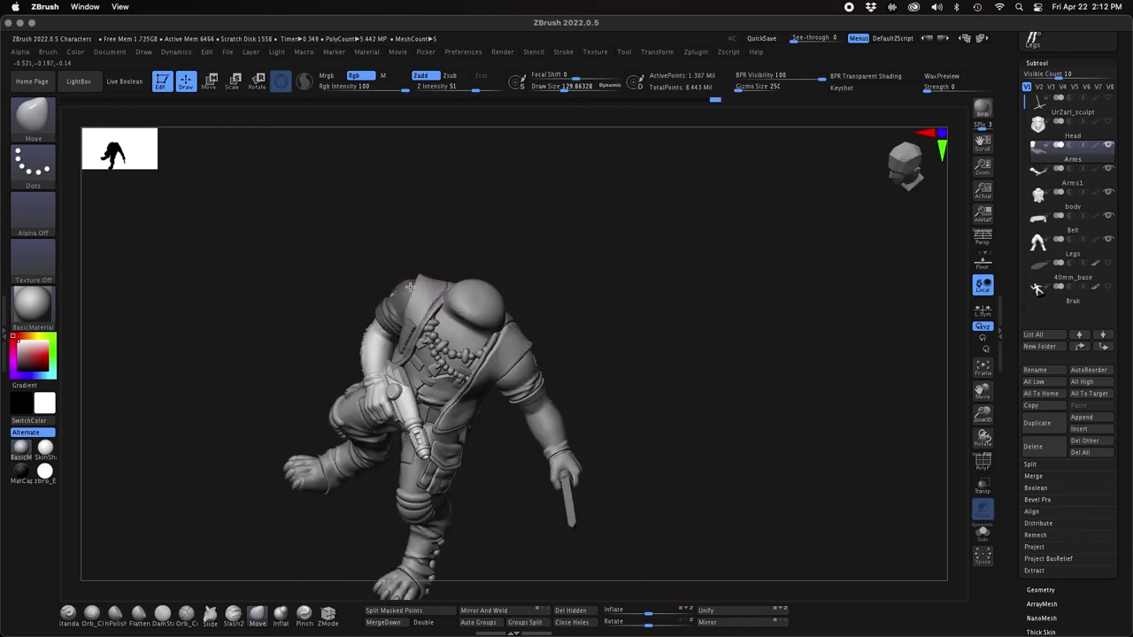
left_click_drag(390, 301, 377, 333)
left_click_drag(650, 398, 631, 464)
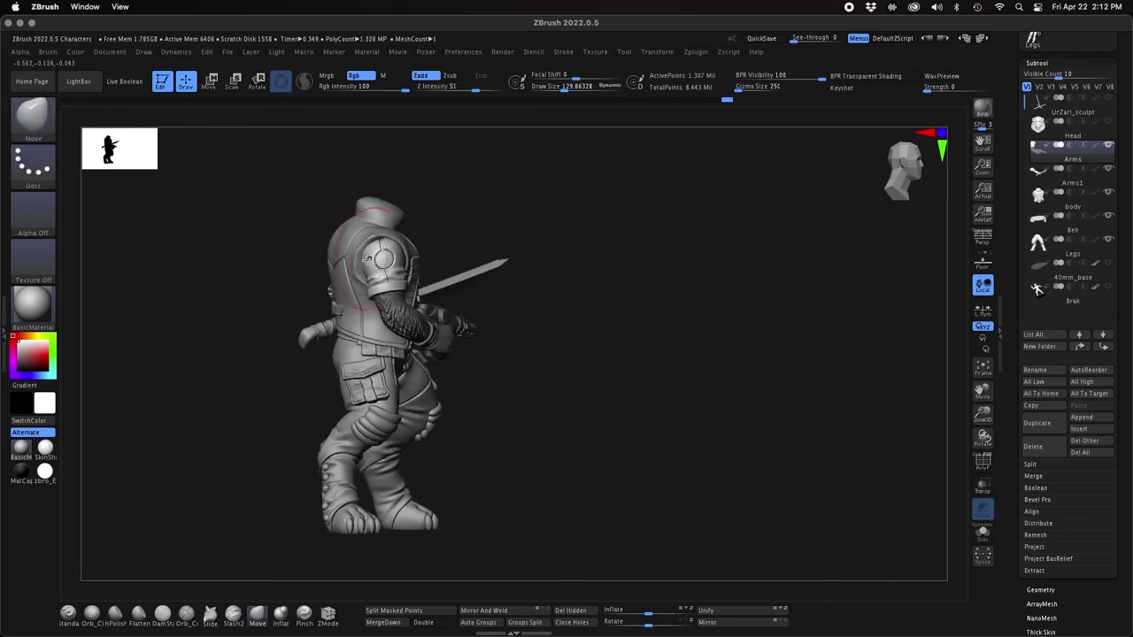
left_click_drag(374, 241, 432, 263)
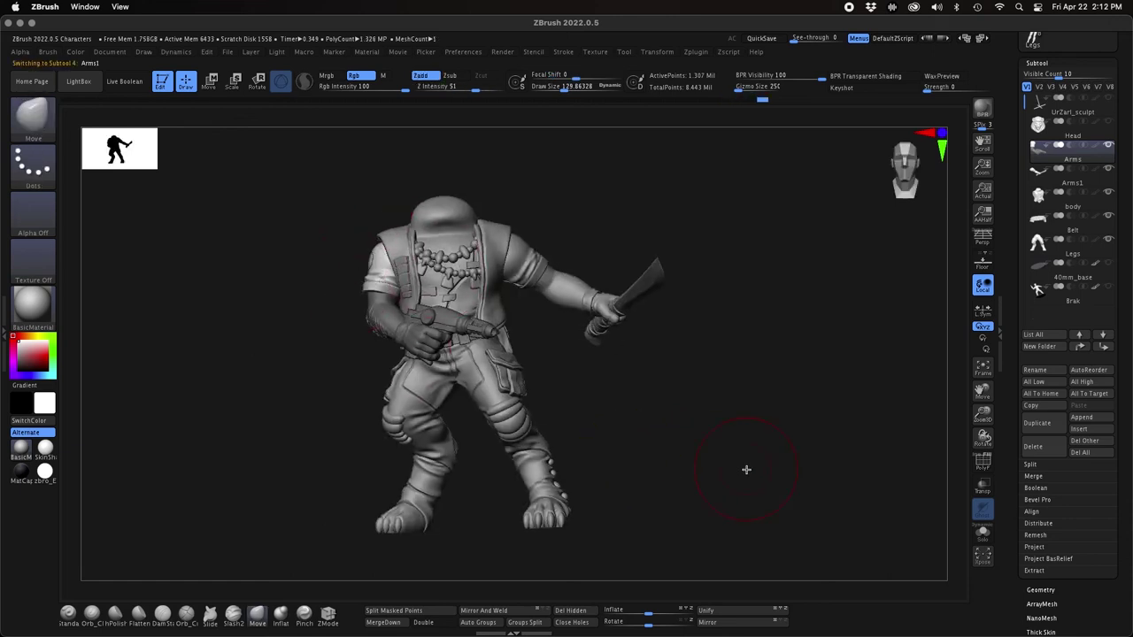
- Select the body subtool and pull the vest's armhole over the gun arm's shoulder with the Move brush at about size 84
key("Down")
mouse_move(319, 252)
left_mouse_down()
mouse_move(398, 262)
mouse_move(418, 234)
left_mouse_up()
key("s")
left_click_drag(563, 261, 547, 262)
left_click_drag(428, 227, 413, 286)
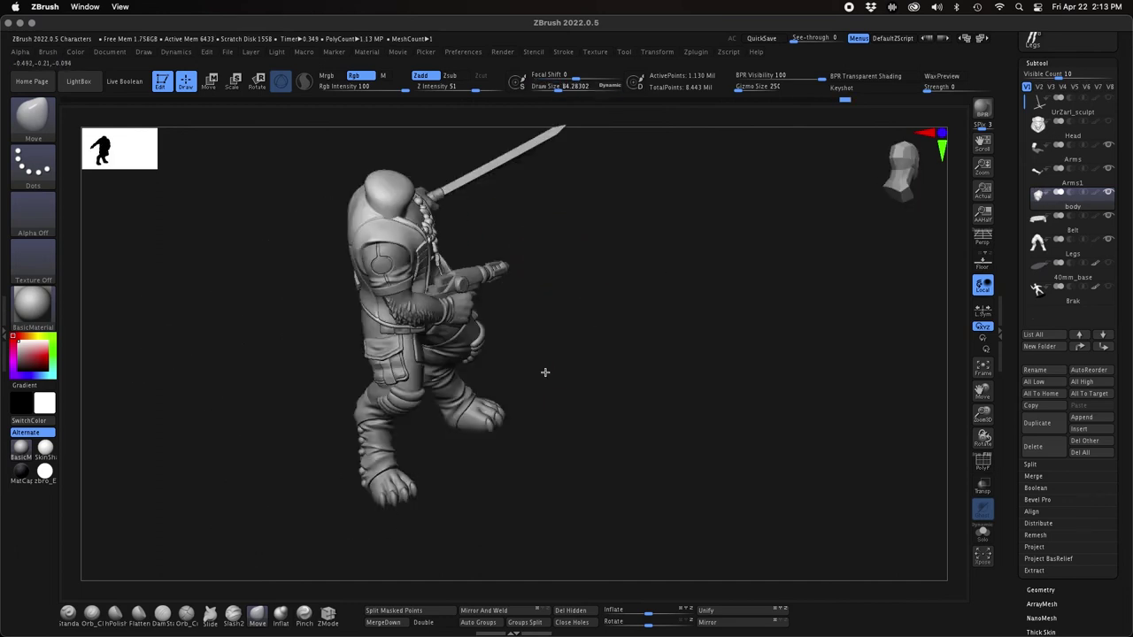
mouse_move(543, 372)
left_mouse_down()
mouse_move(655, 419)
mouse_move(767, 429)
mouse_move(754, 448)
mouse_move(745, 439)
mouse_move(774, 455)
mouse_move(720, 517)
mouse_move(764, 425)
mouse_move(756, 496)
left_mouse_up()
- Select the Arms1 subtool and mask the arm down to the wrist, leaving only the sword hand and blade free
key("Up")
key("Up")
key("Down")
left_click(658, 313, "ctrl+shift")
left_click(659, 312, "ctrl+shift")
left_click(668, 319, "ctrl+shift")
left_click_drag(732, 413, 764, 458, "ctrl+shift")
left_click(765, 457, "ctrl")
left_click(765, 457, "ctrl+shift")
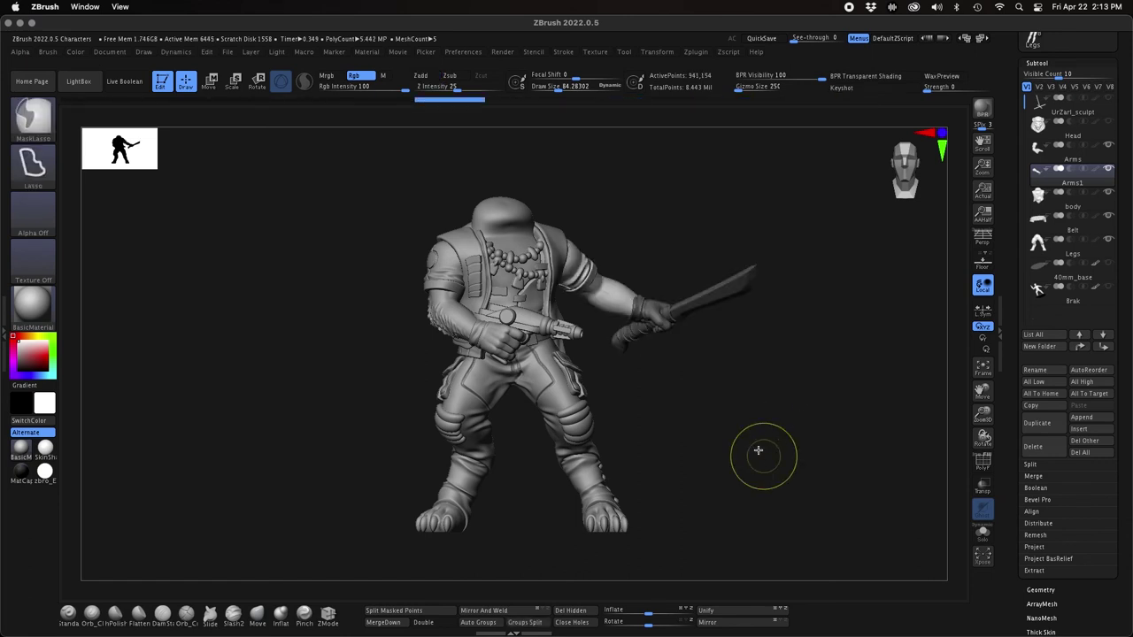
key("ctrl+z")
left_click_drag(763, 450, 759, 451)
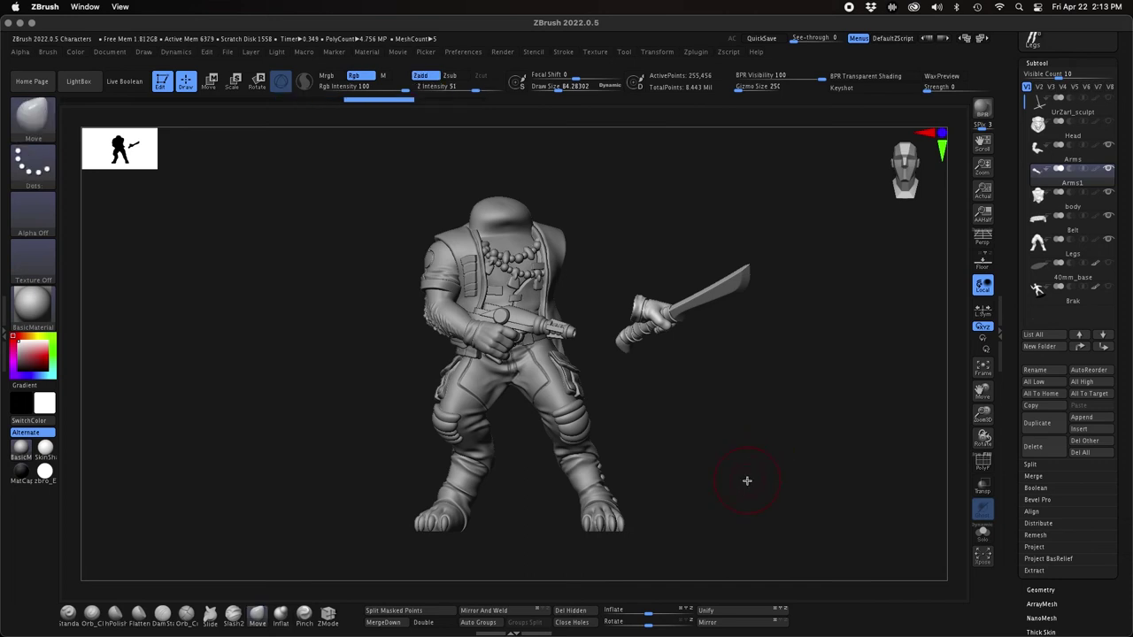
left_click(744, 482, "ctrl+shift")
- Place the gizmo at the sword hand's wrist and rotate the hand and sword from above
key("w")
left_click_drag(772, 435, 728, 490)
left_click_drag(596, 301, 551, 383, "alt")
left_click_drag(676, 442, 690, 376)
left_click_drag(602, 423, 623, 563)
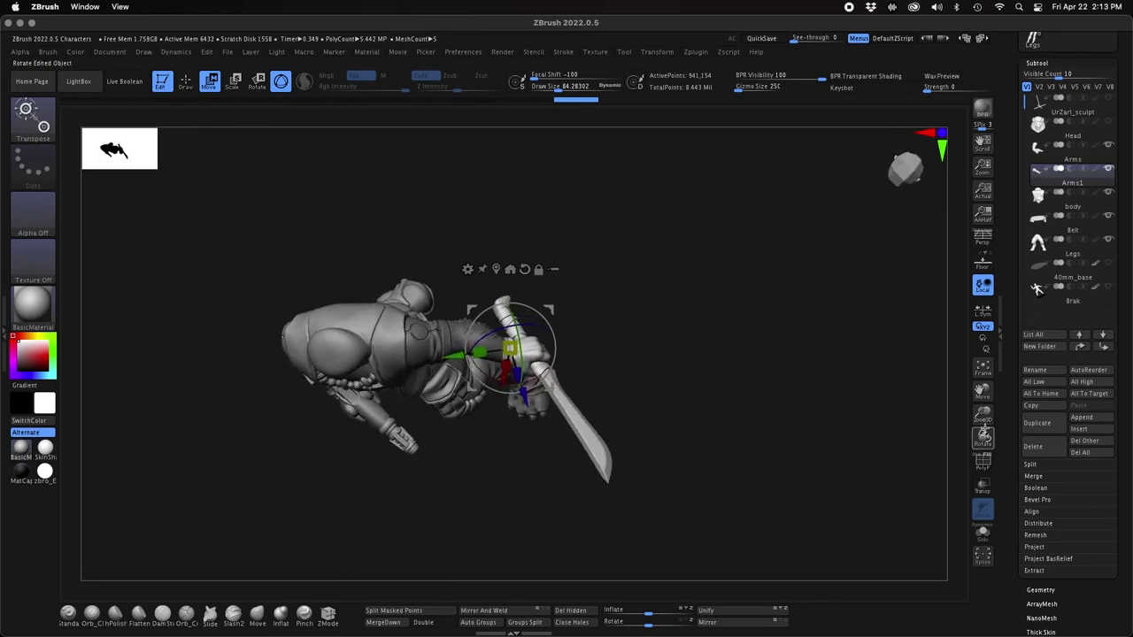
left_click_drag(983, 417, 753, 390)
key("q")
left_click_drag(484, 318, 482, 317)
- Fine-tune the sword hand's angle on the wrist from several sides with small gizmo adjustments
left_click_drag(708, 343, 763, 349)
key("w")
left_click_drag(543, 378, 541, 386)
left_click_drag(708, 329, 755, 432)
left_click_drag(536, 376, 526, 384)
left_click_drag(507, 461, 608, 450)
left_click_drag(541, 357, 539, 362)
left_click_drag(651, 497, 689, 515)
- Frame the sword arm in front view and tilt the hand so the blade points slightly upward
key("f")
left_click_drag(875, 451, 845, 462)
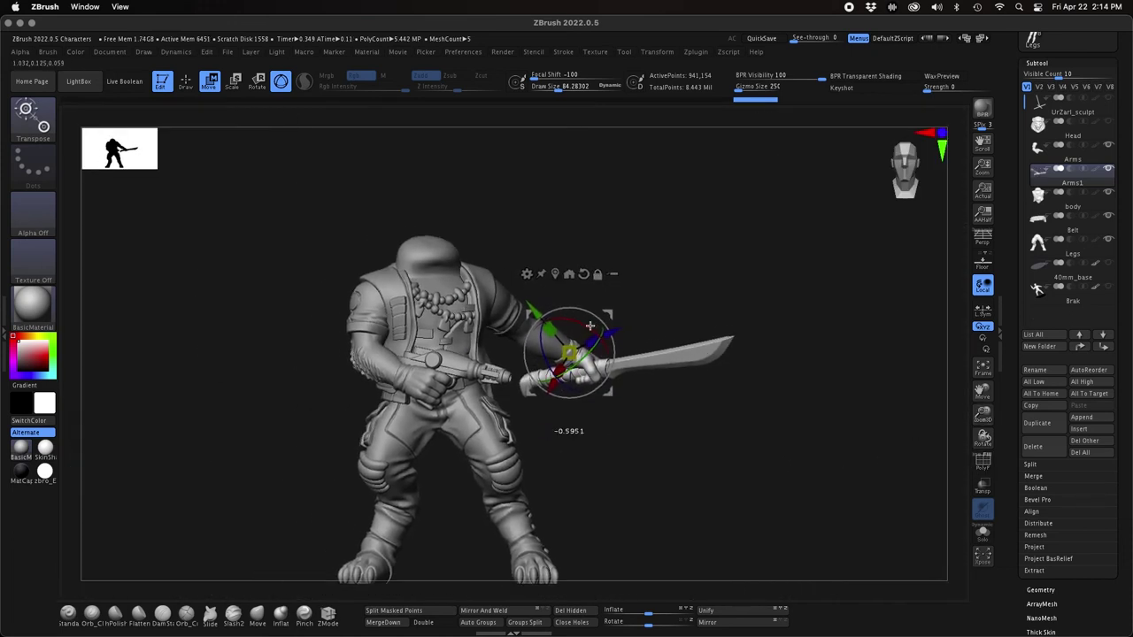
left_click_drag(591, 326, 585, 323)
mouse_move(687, 485)
left_mouse_down()
mouse_move(683, 499)
mouse_move(688, 488)
left_mouse_up()
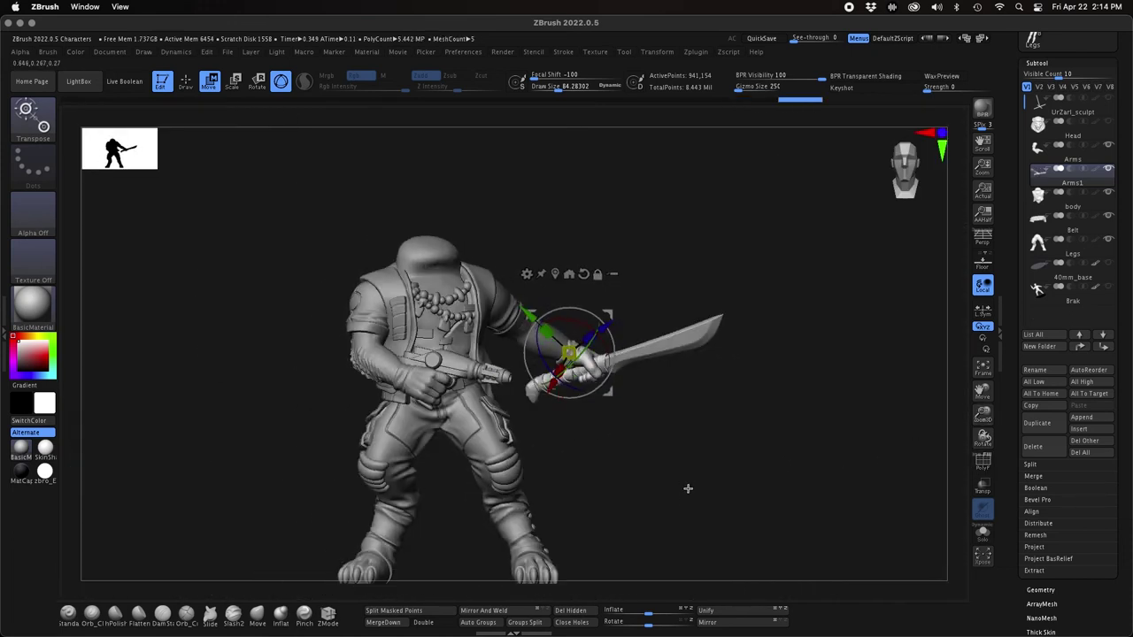
- Clear the sword arm's mask, set the gizmo at the shoulder and rotate the whole arm
left_click_drag(754, 519, 825, 463, "alt")
key("q")
mouse_move(730, 440)
left_mouse_down()
mouse_move(748, 455)
mouse_move(688, 440)
mouse_move(752, 458)
mouse_move(740, 435)
mouse_move(742, 507)
mouse_move(767, 511)
left_mouse_up()
key("w")
left_click_drag(639, 249, 649, 151, "alt")
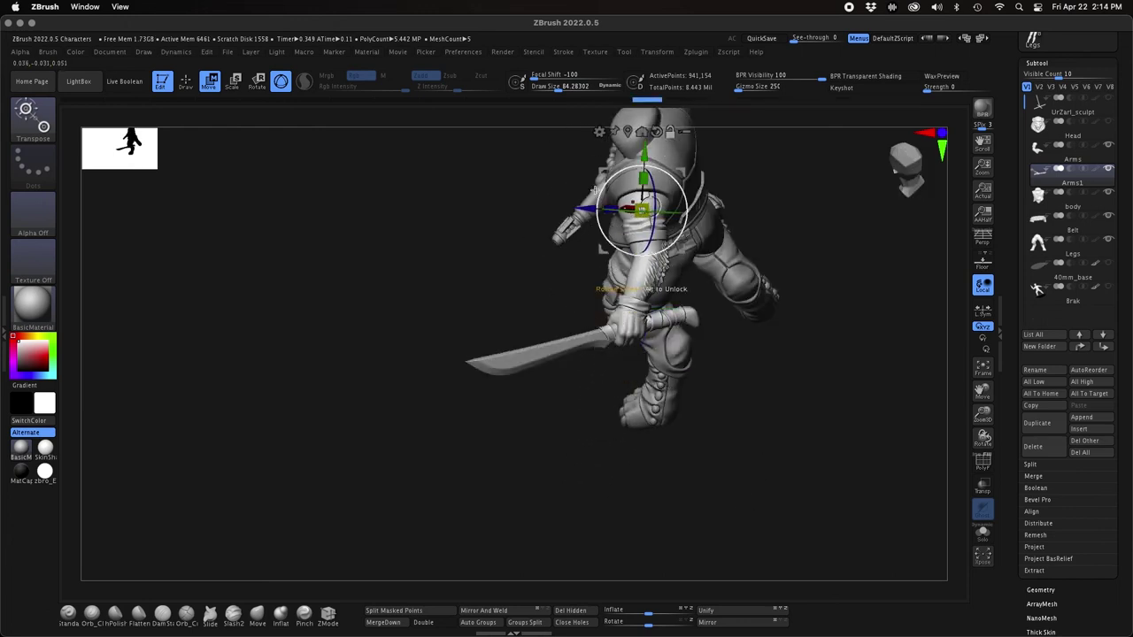
mouse_move(755, 344)
left_mouse_down()
mouse_move(776, 339)
mouse_move(865, 254)
mouse_move(767, 360)
left_mouse_up()
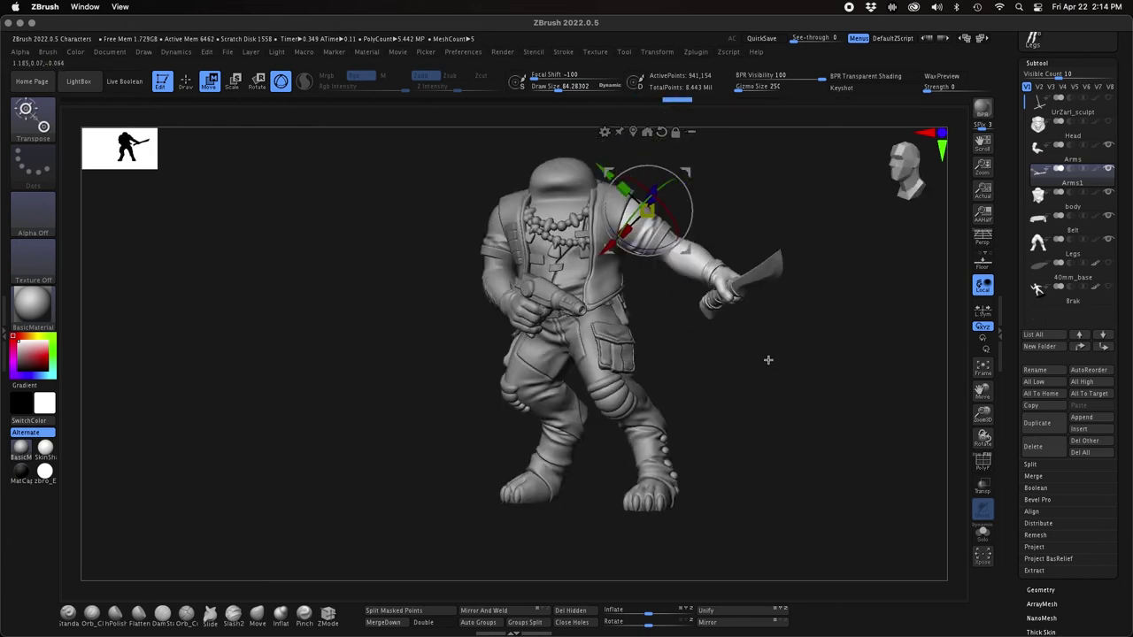
- Reposition the gizmo on the sword arm's shoulder and adjust the arm's position and rotation in front view
left_click_drag(600, 256, 588, 266, "alt")
left_click_drag(745, 380, 783, 381, "shift")
left_click_drag(611, 232, 599, 242)
left_click_drag(660, 215, 651, 235)
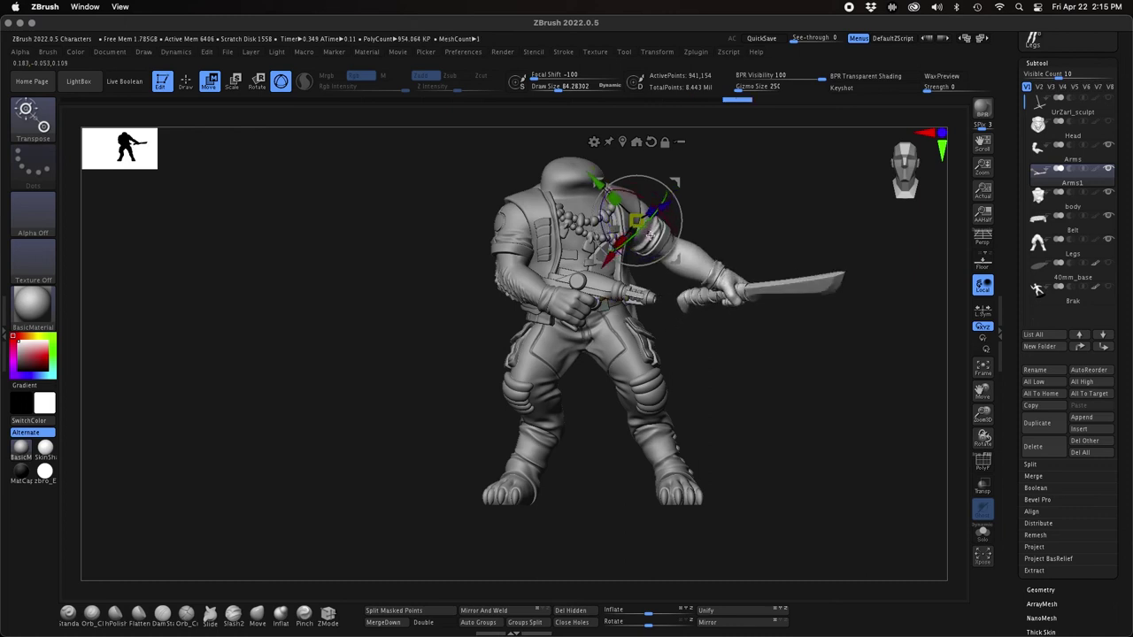
- Lower the sword arm at the shoulder so the blade slopes downward across the side of the body
left_click_drag(809, 394, 680, 349, "alt")
left_click_drag(754, 331, 793, 430)
left_click_drag(547, 285, 545, 300)
right_click_drag(740, 429, 786, 474)
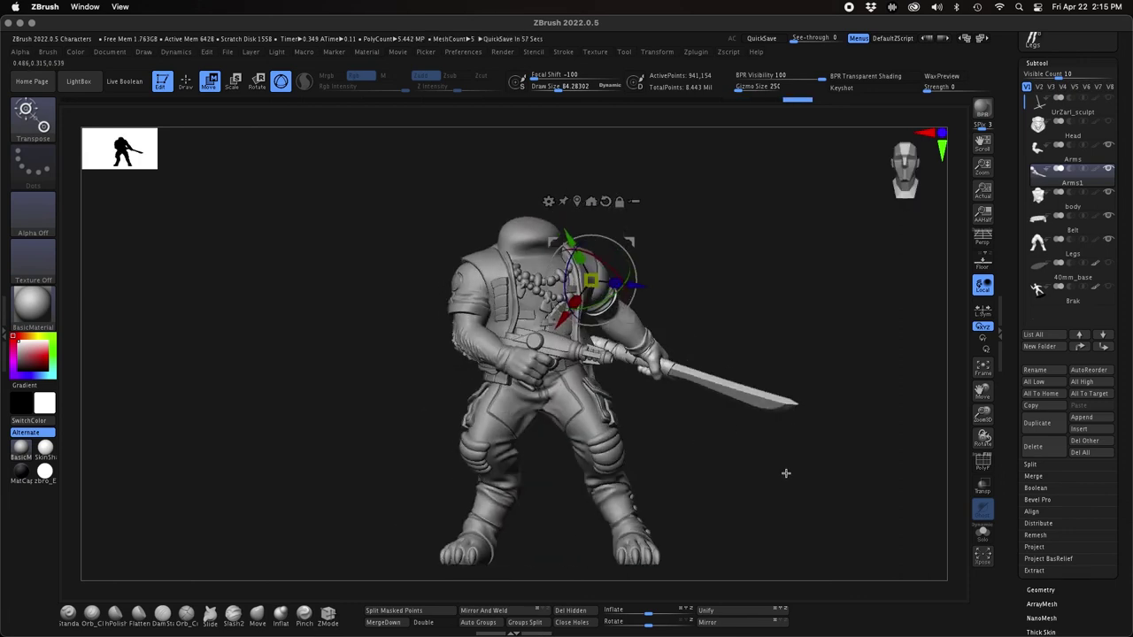
- Reselect the Arms subtool and rotate the gun arm slightly at the shoulder from the front and below
key("Up")
left_click_drag(470, 298, 467, 307)
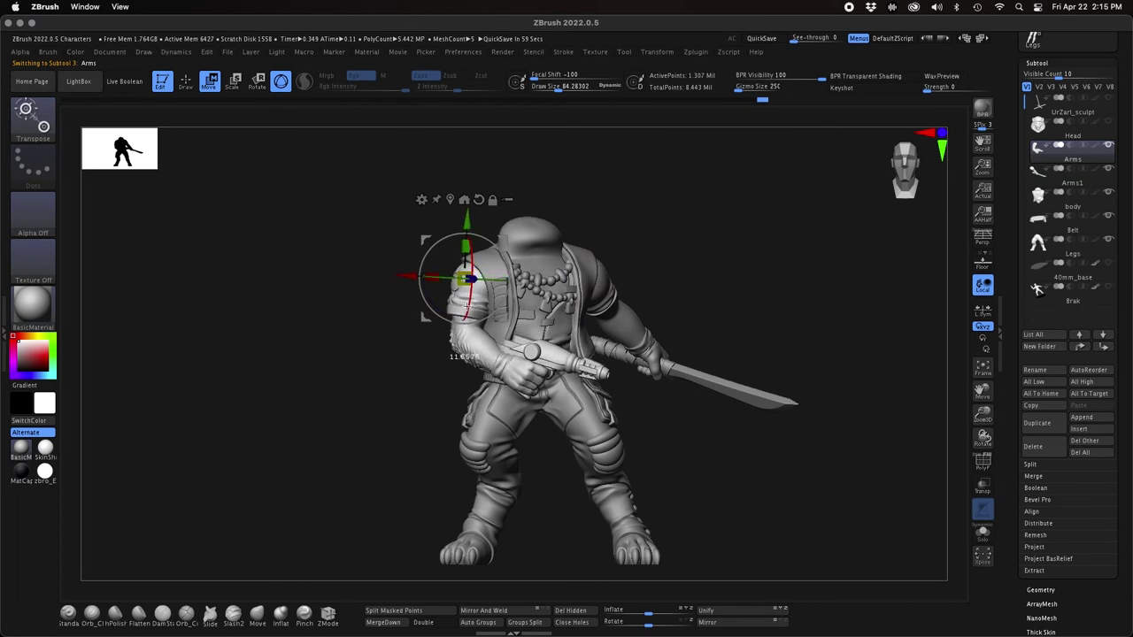
left_click_drag(716, 478, 724, 387)
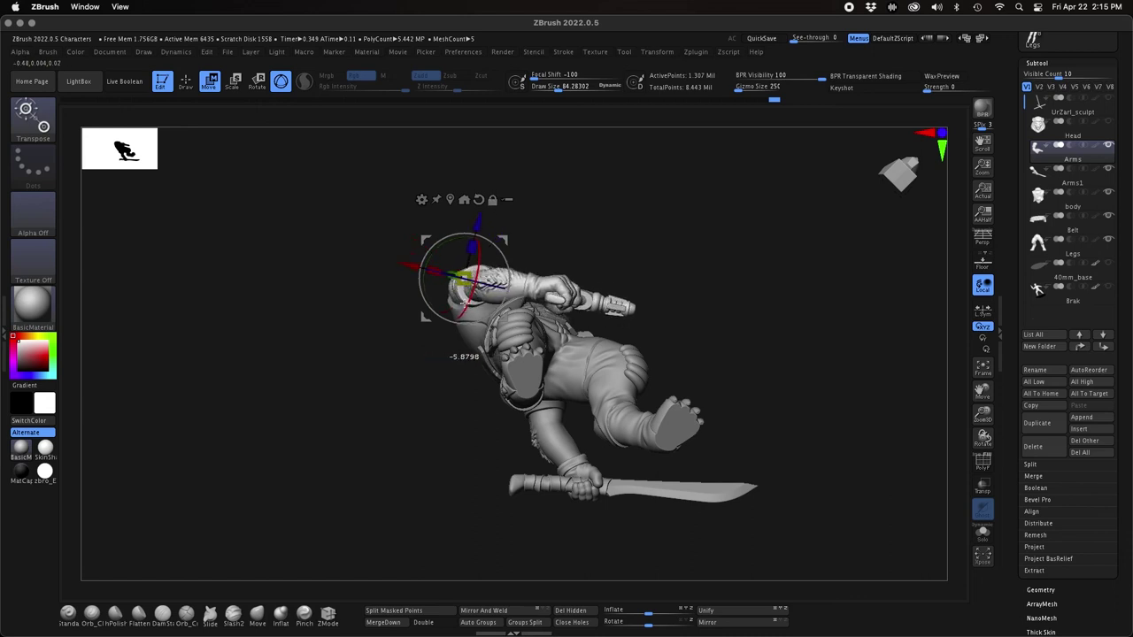
left_click_drag(465, 303, 465, 306)
left_click_drag(743, 389, 752, 456)
left_click_drag(479, 312, 474, 315)
- Reselect the Arms1 subtool and rotate the sword arm at the shoulder from the front and above
key("Down")
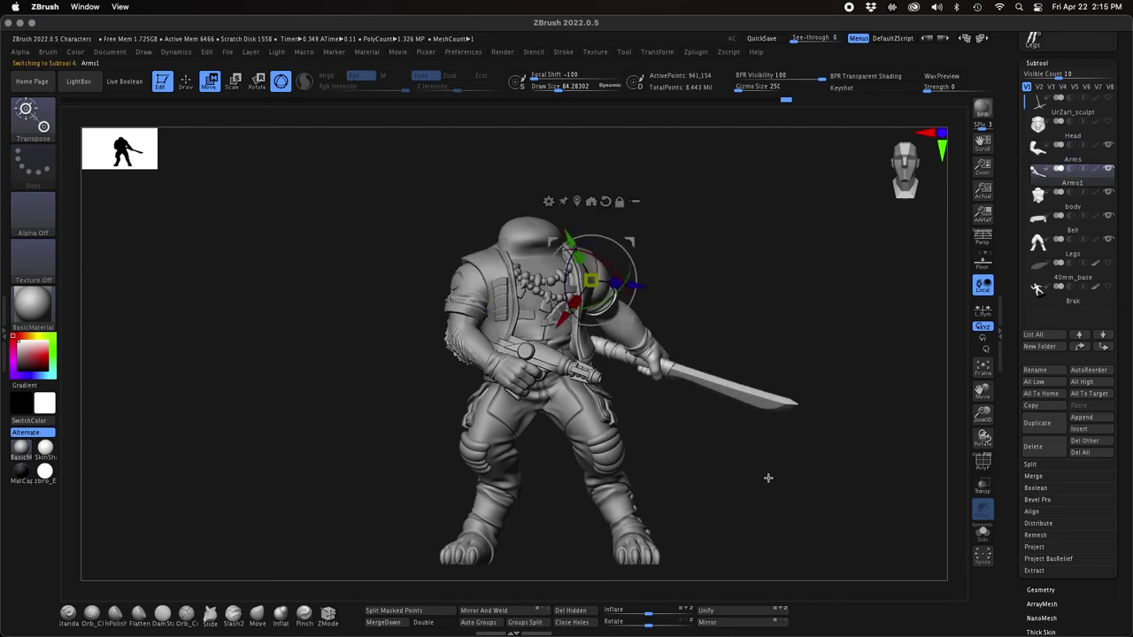
left_click_drag(642, 268, 642, 261)
left_click_drag(740, 522, 727, 541)
right_click_drag(727, 540, 682, 525)
right_click_drag(636, 282, 743, 381)
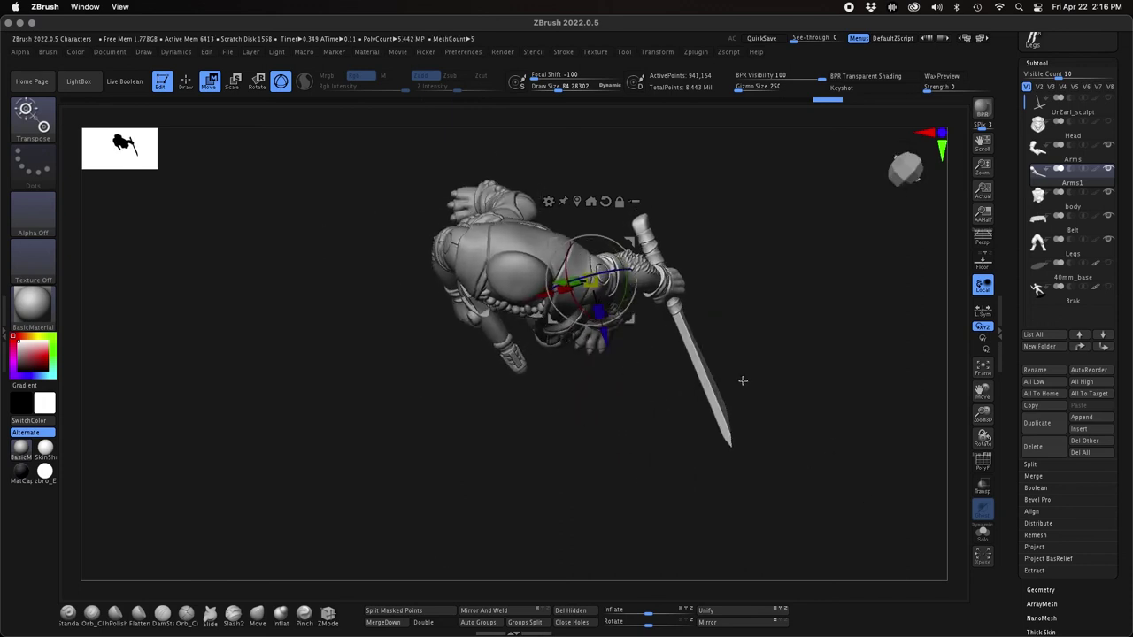
mouse_move(632, 285)
left_mouse_down()
mouse_move(629, 300)
mouse_move(633, 283)
mouse_move(636, 293)
left_mouse_up()
right_click_drag(639, 411, 632, 282)
left_click_drag(632, 282, 633, 287)
- Finish turning the sword arm so the blade angles slightly upward beside the gun, and activate the Move brush
right_click_drag(748, 482, 599, 508)
mouse_move(825, 417)
right_mouse_down()
mouse_move(882, 405)
mouse_move(829, 457)
right_mouse_up()
key("q")
key("b")
key("m")
key("v")
left_click_drag(983, 414, 981, 404)
left_click_drag(815, 465, 737, 447, "alt")
left_click_drag(737, 447, 755, 466, "alt")
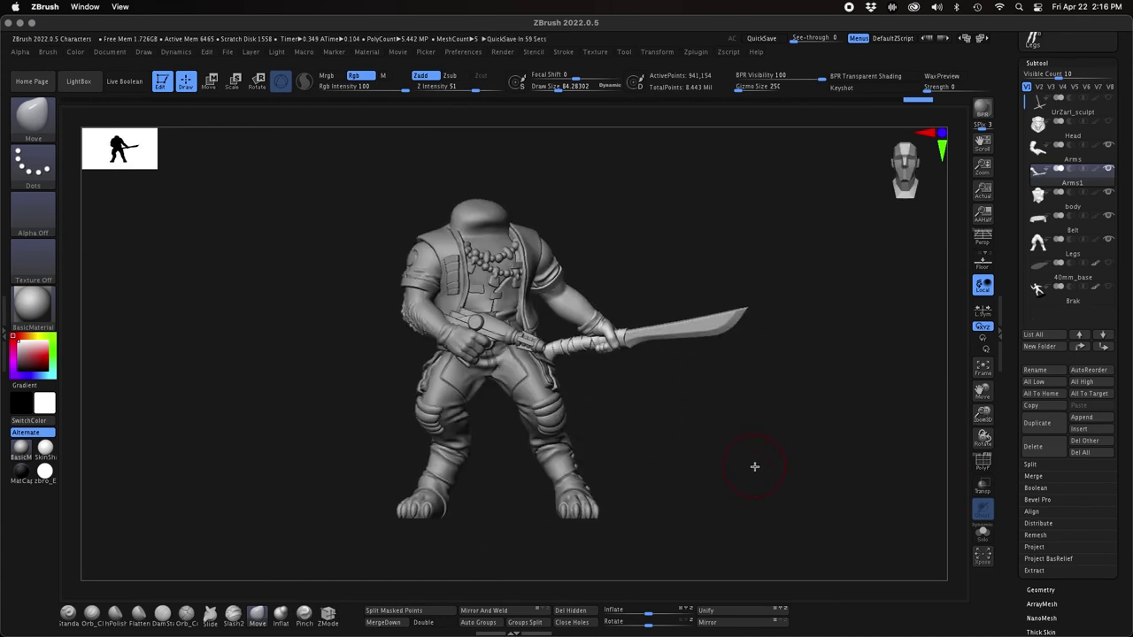
- Select the Legs subtool and turn all subtools together slightly about the vertical axis with Transpose All Selected Subtools
left_click(1106, 256)
key("w")
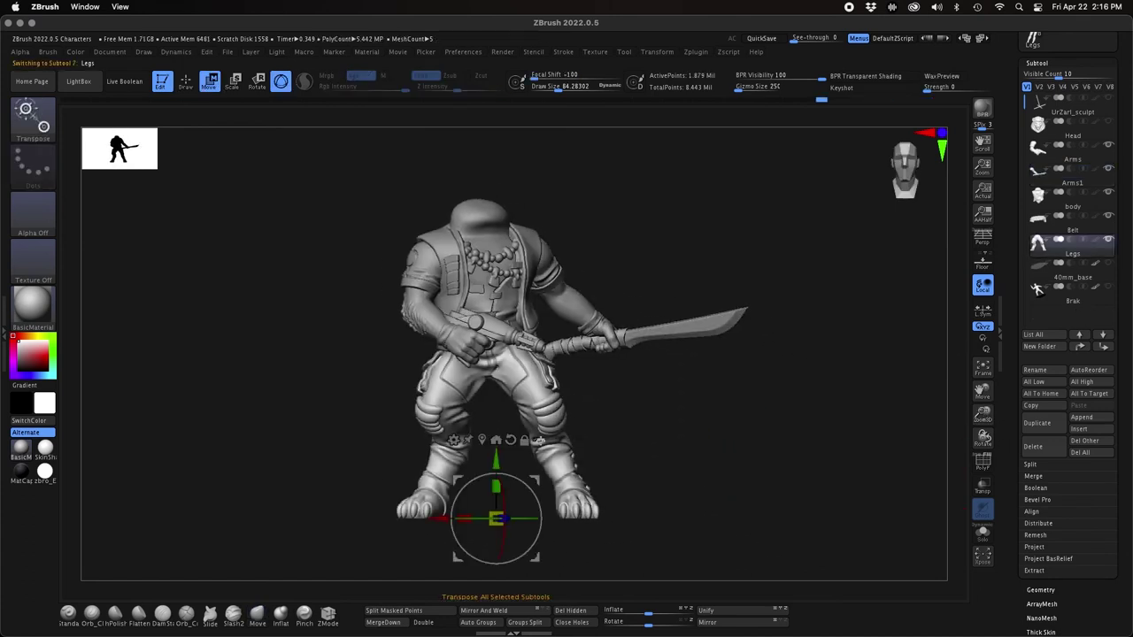
left_click_drag(522, 519, 532, 520)
left_click(751, 470, "ctrl")
left_click(751, 470, "ctrl")
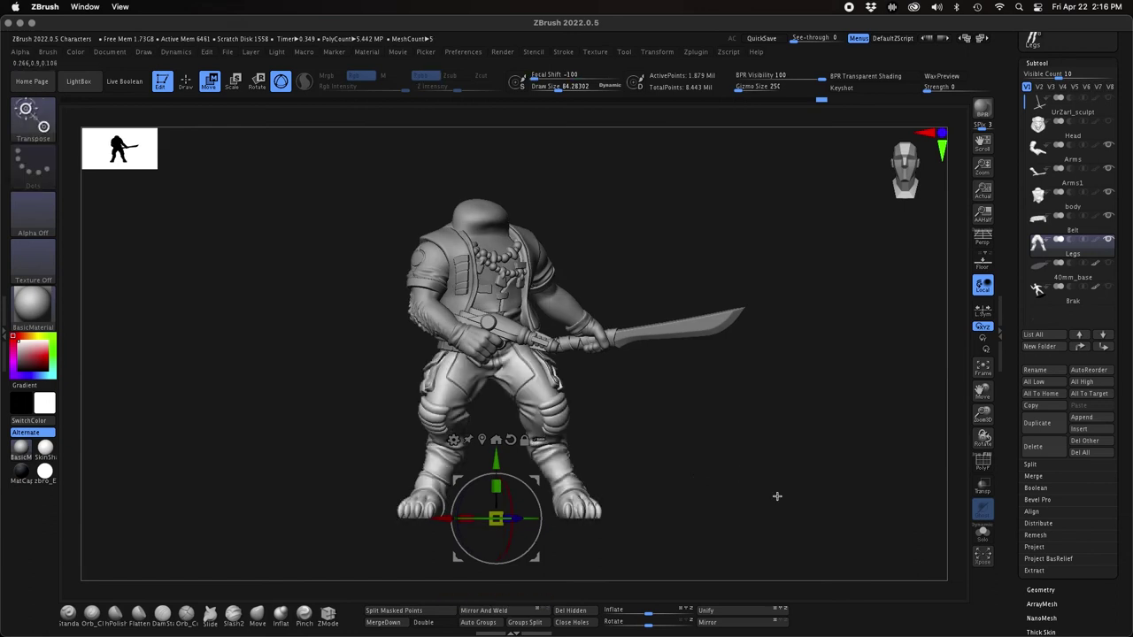
- Return to Draw mode and display the whole figure from the front in perspective
key("q")
mouse_move(756, 473)
left_mouse_down("alt")
mouse_move(784, 526)
mouse_move(780, 506)
left_mouse_up("alt")
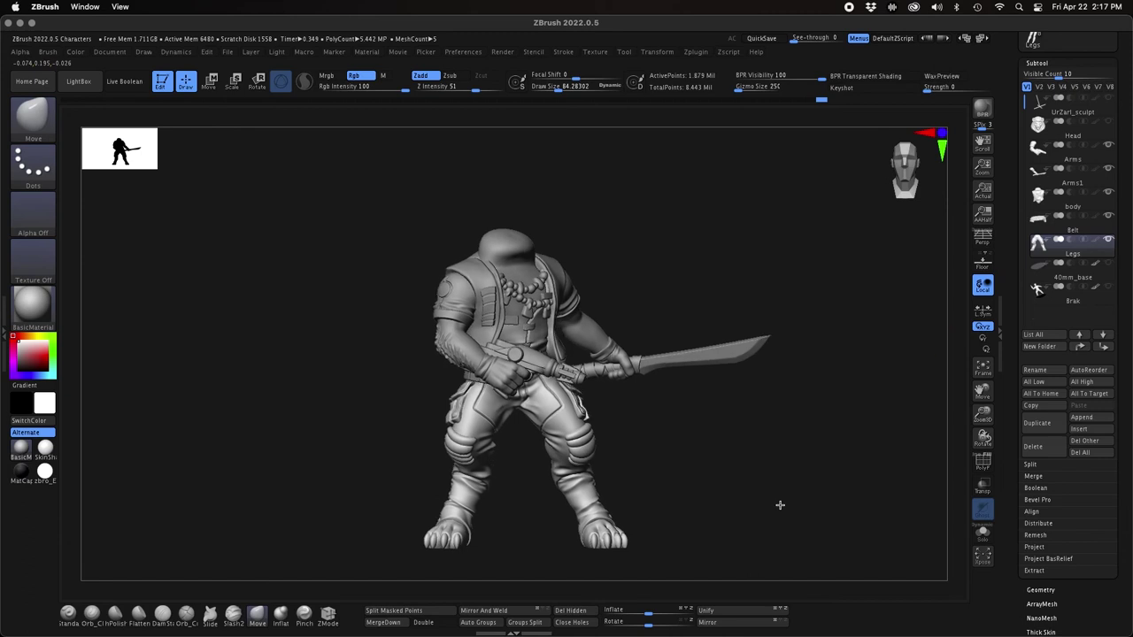
left_click(982, 237)
mouse_move(808, 435)
left_mouse_down()
mouse_move(776, 451)
mouse_move(823, 496)
mouse_move(815, 534)
mouse_move(788, 499)
mouse_move(767, 347)
mouse_move(792, 526)
mouse_move(797, 492)
mouse_move(771, 483)
mouse_move(771, 412)
mouse_move(813, 432)
mouse_move(681, 433)
mouse_move(714, 435)
mouse_move(749, 501)
mouse_move(681, 481)
mouse_move(703, 455)
mouse_move(711, 481)
mouse_move(747, 483)
left_mouse_up()
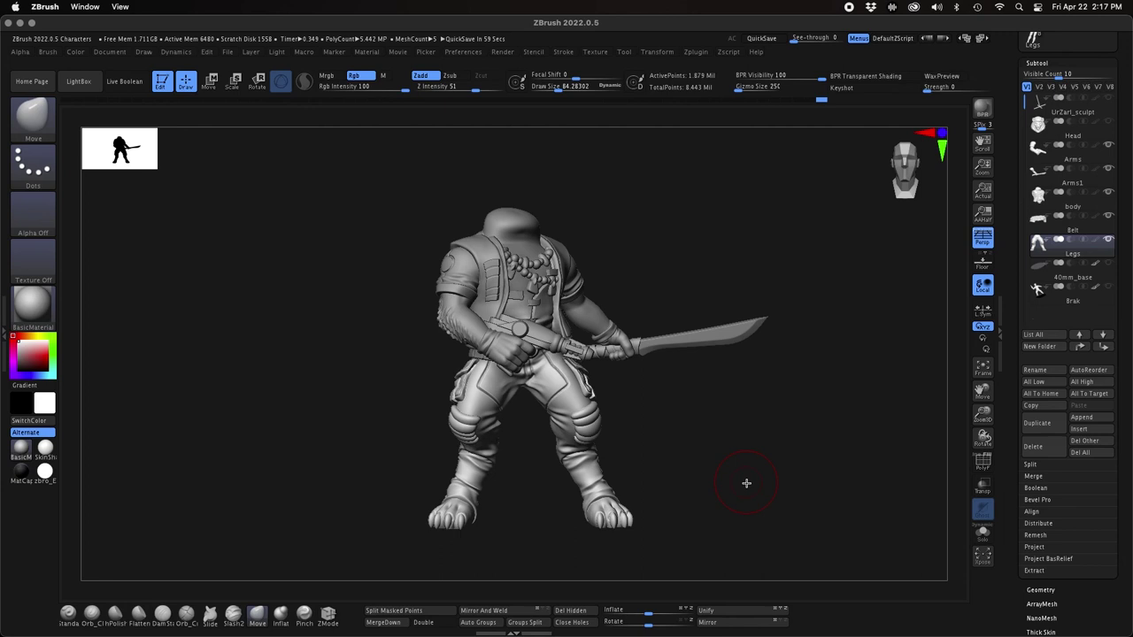
- Show and select the Head subtool, and move it across onto the neck with a slight sideways tilt
left_click(1109, 124)
left_click_drag(851, 375, 857, 387, "alt")
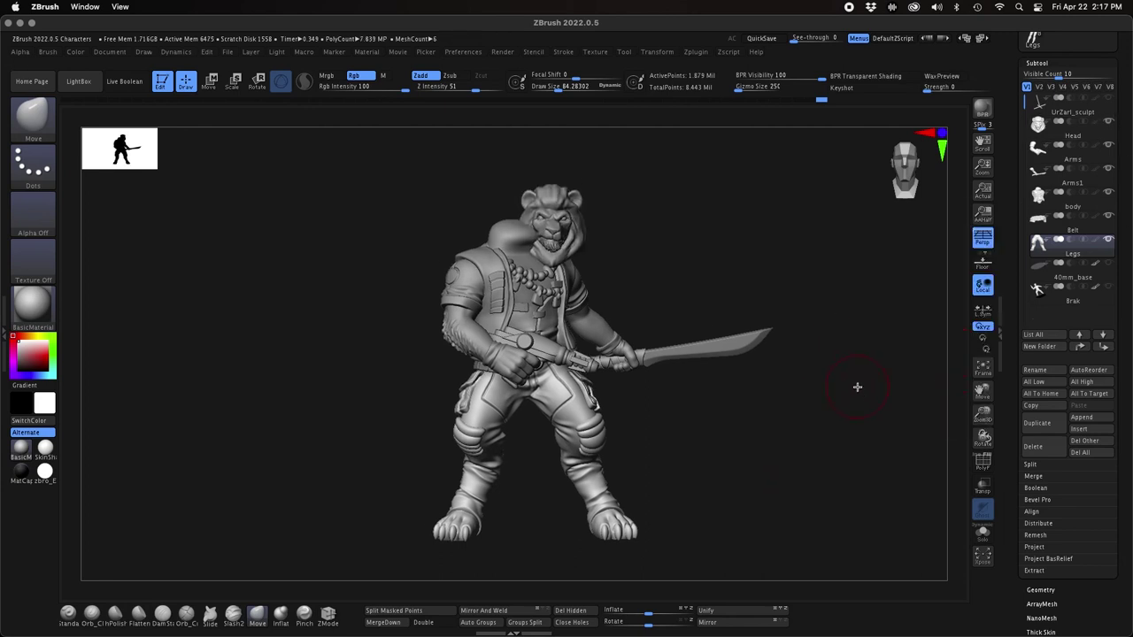
key("w")
left_click(1101, 137)
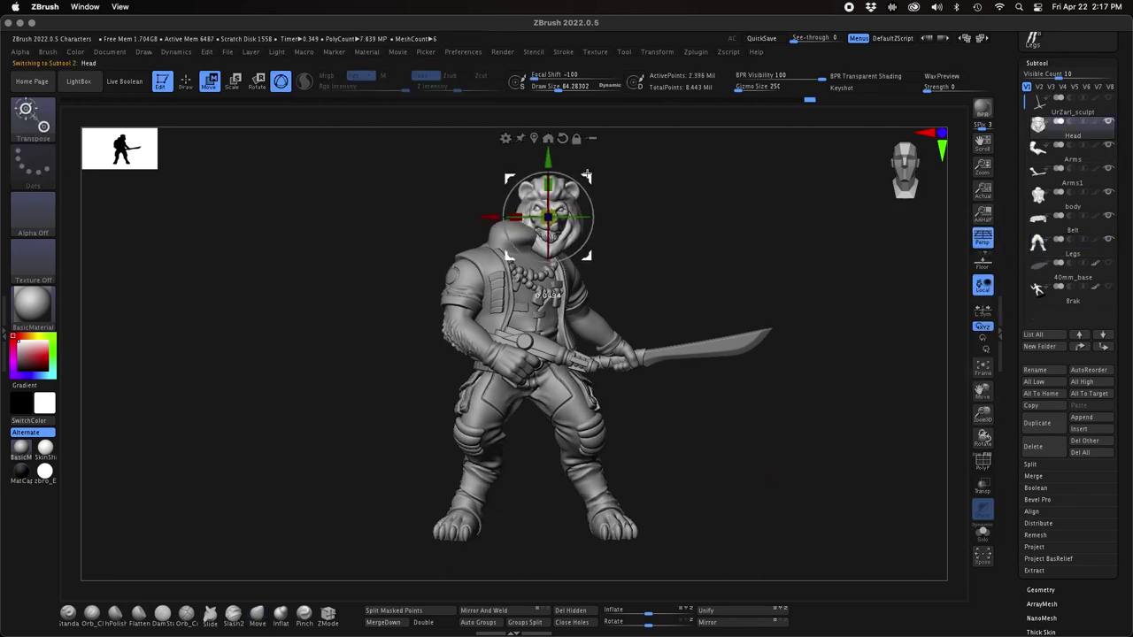
left_click_drag(639, 238, 680, 236, "shift")
left_click_drag(689, 315, 634, 317, "shift")
left_click_drag(533, 152, 534, 156)
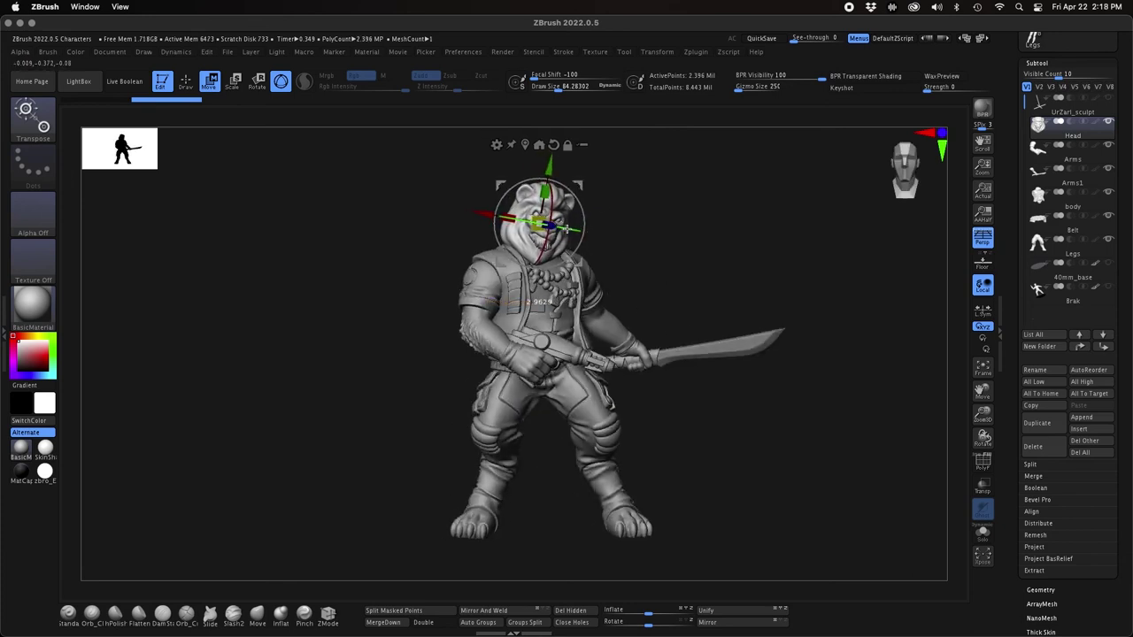
- Adjust the head's rotation and seating on the neck from the side and front, and return to Draw mode
left_click_drag(687, 186, 722, 186, "shift")
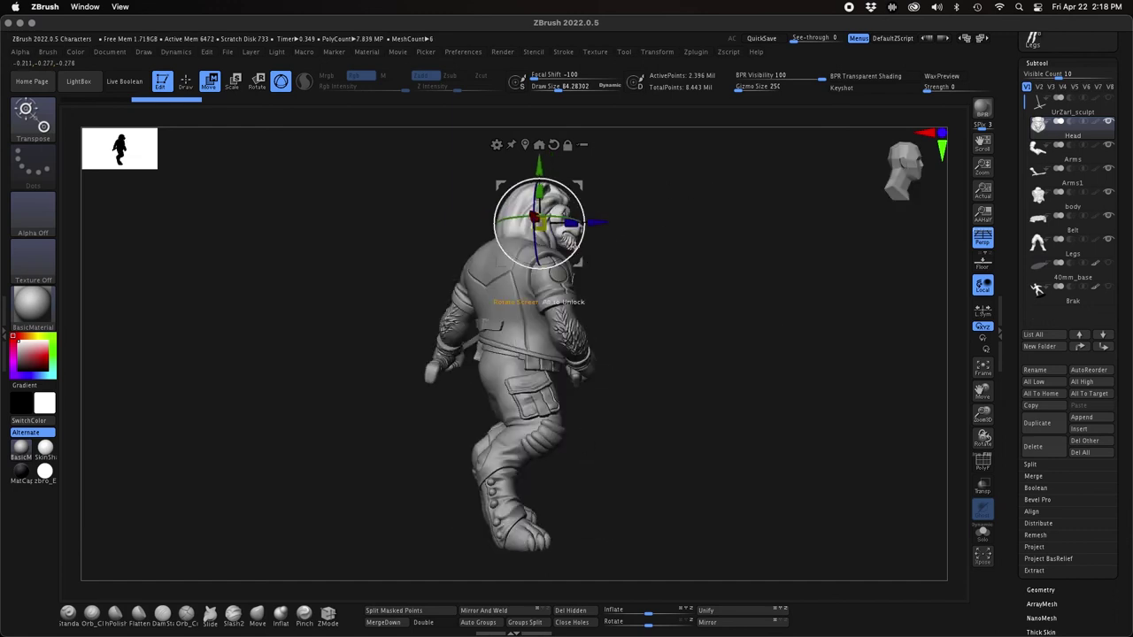
left_click_drag(637, 286, 678, 275, "shift")
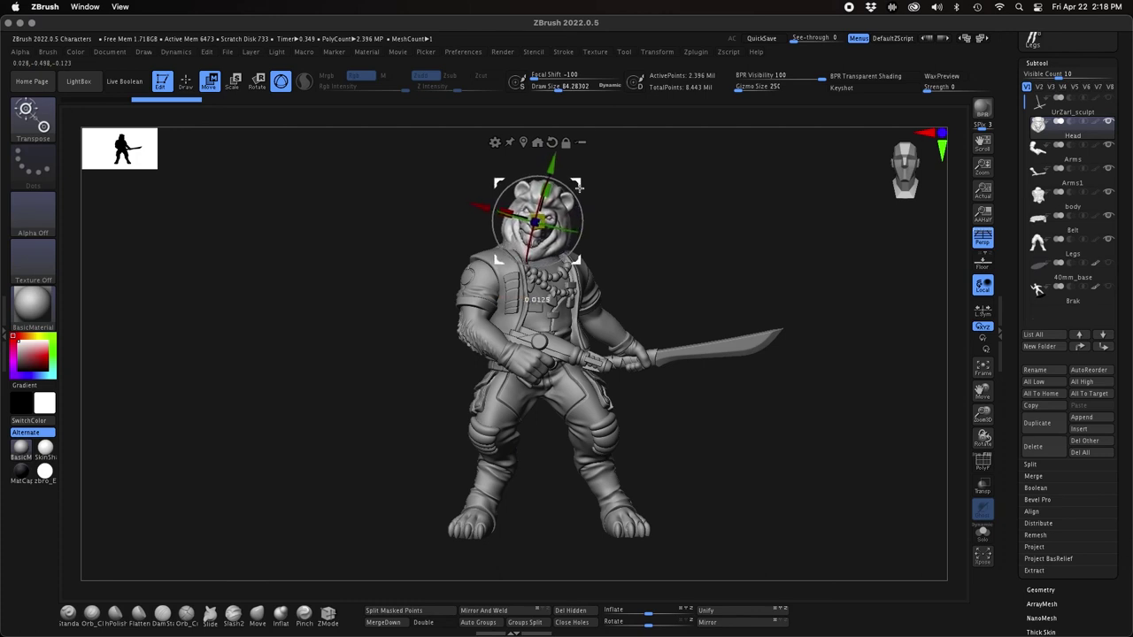
left_click_drag(721, 478, 772, 475)
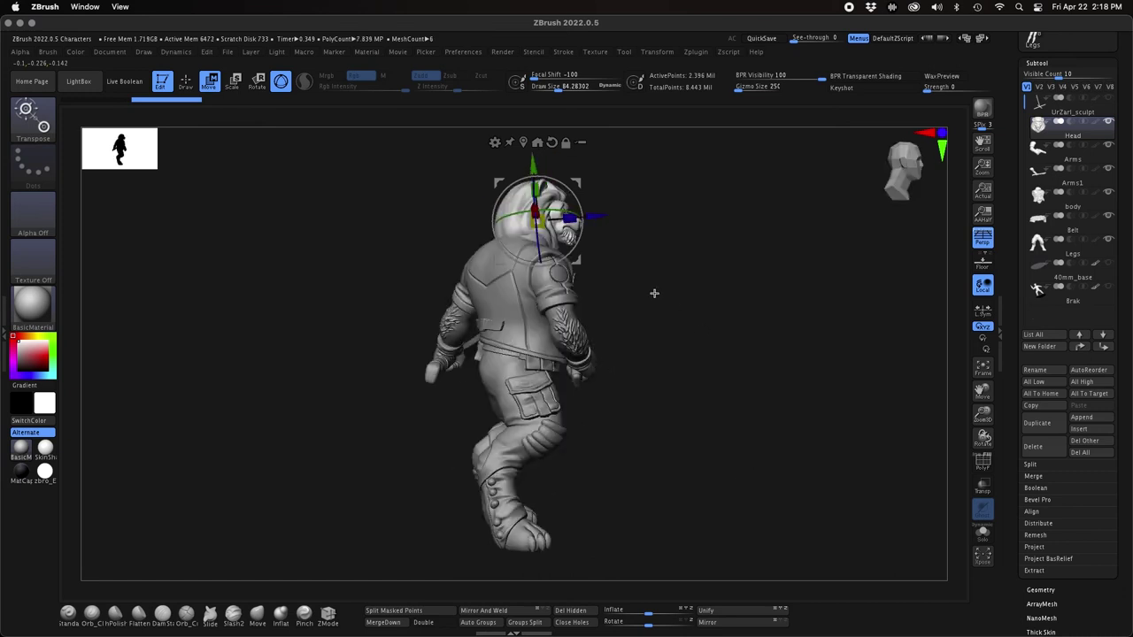
left_click(1113, 259)
key("q")
mouse_move(911, 506)
left_mouse_down()
mouse_move(880, 532)
mouse_move(794, 529)
mouse_move(852, 532)
mouse_move(829, 534)
mouse_move(839, 534)
left_mouse_up()
- Reselect the Head subtool and fine-tune its rotation and position on the collar from the side, back and front
left_click(1082, 132)
key("w")
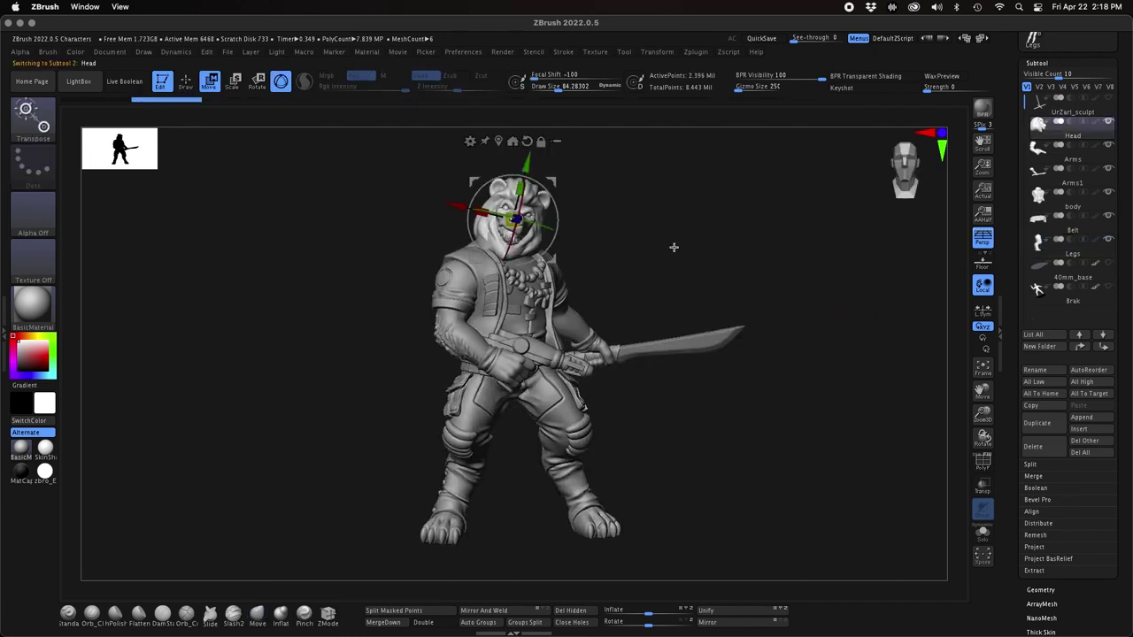
left_click_drag(695, 282, 669, 273)
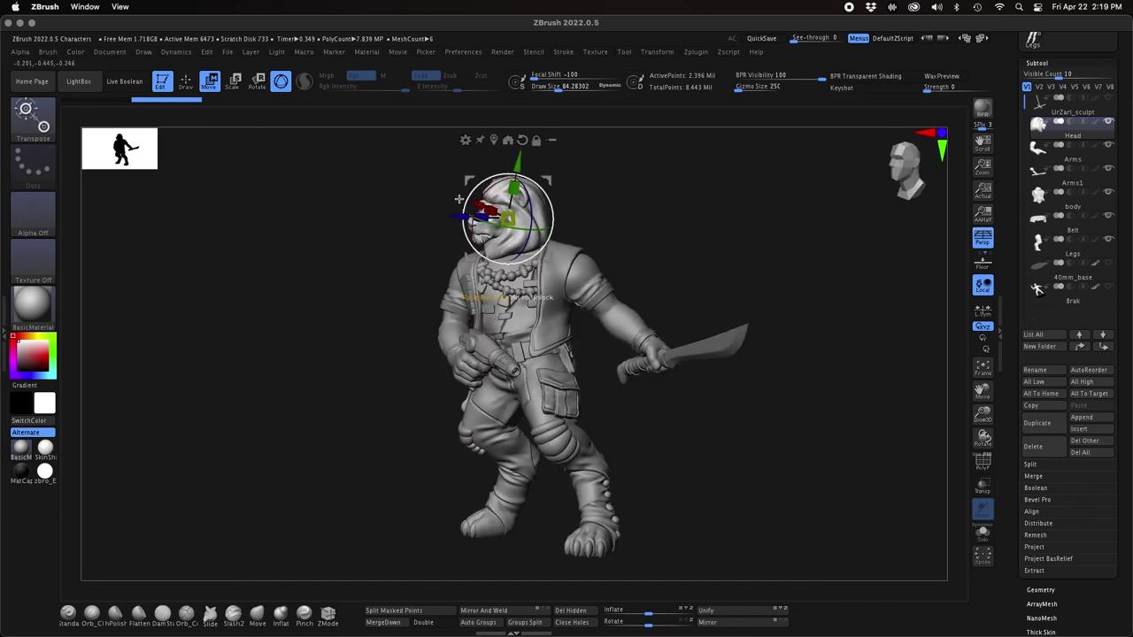
left_click_drag(487, 193, 484, 196)
mouse_move(726, 448)
left_mouse_down()
mouse_move(769, 448)
mouse_move(730, 451)
left_mouse_up()
left_click_drag(609, 281, 571, 237)
left_click_drag(608, 297, 639, 301)
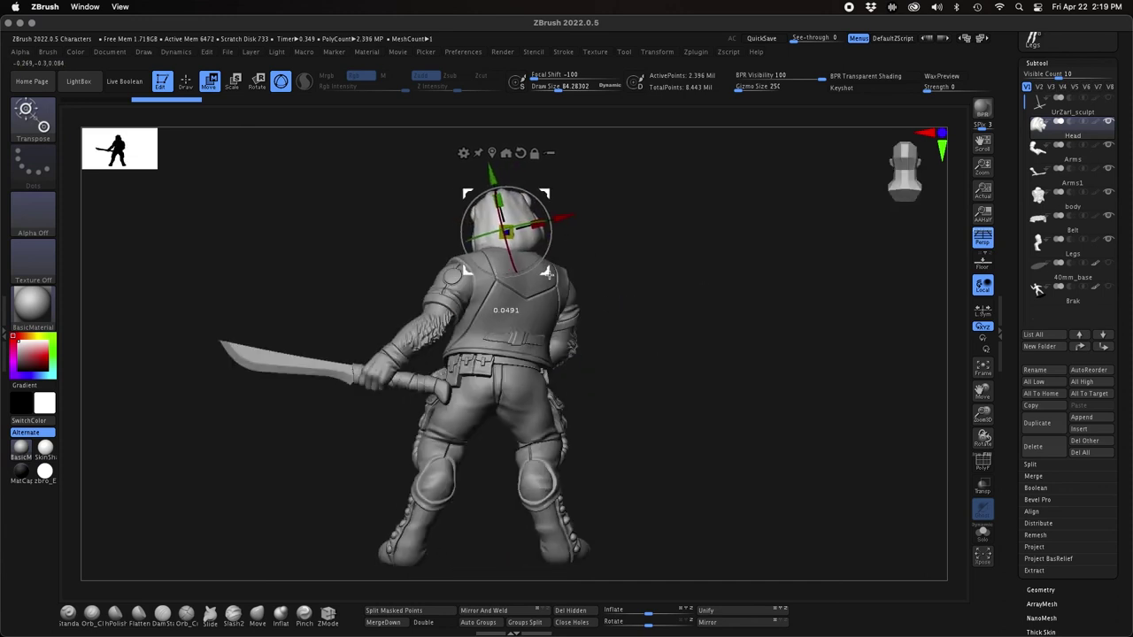
left_click_drag(605, 388, 679, 419)
mouse_move(780, 481)
left_mouse_down()
mouse_move(803, 491)
mouse_move(777, 484)
left_mouse_up()
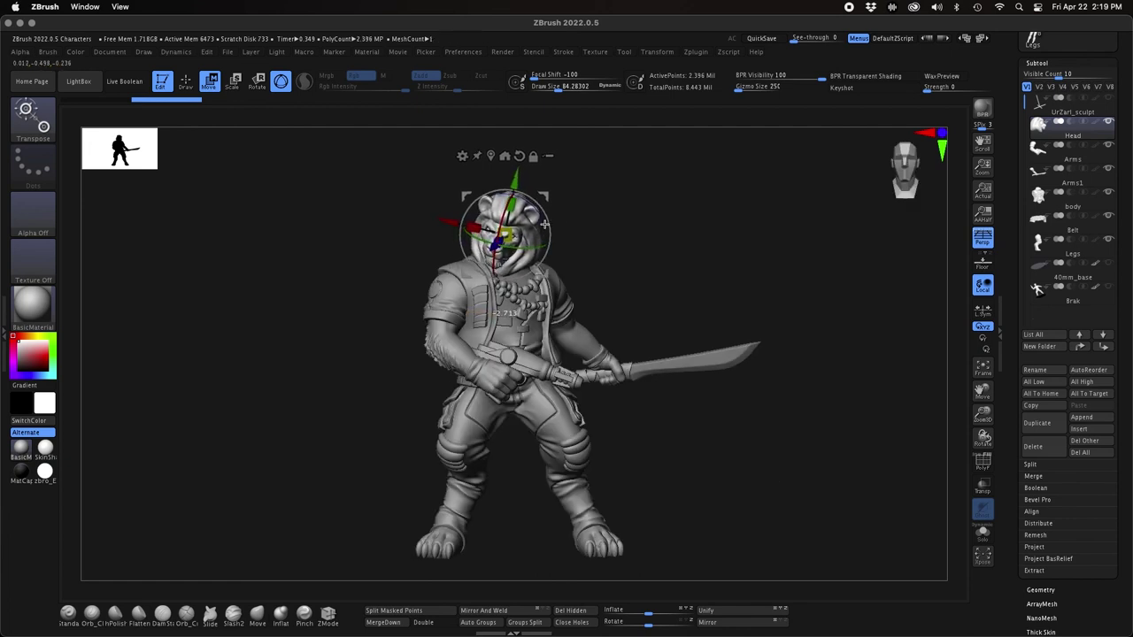
- Return to Draw mode and preview the figure standing on the 40mm_base subtool
key("q")
mouse_move(799, 487)
left_mouse_down()
mouse_move(837, 488)
mouse_move(716, 480)
mouse_move(805, 486)
mouse_move(940, 414)
left_mouse_up()
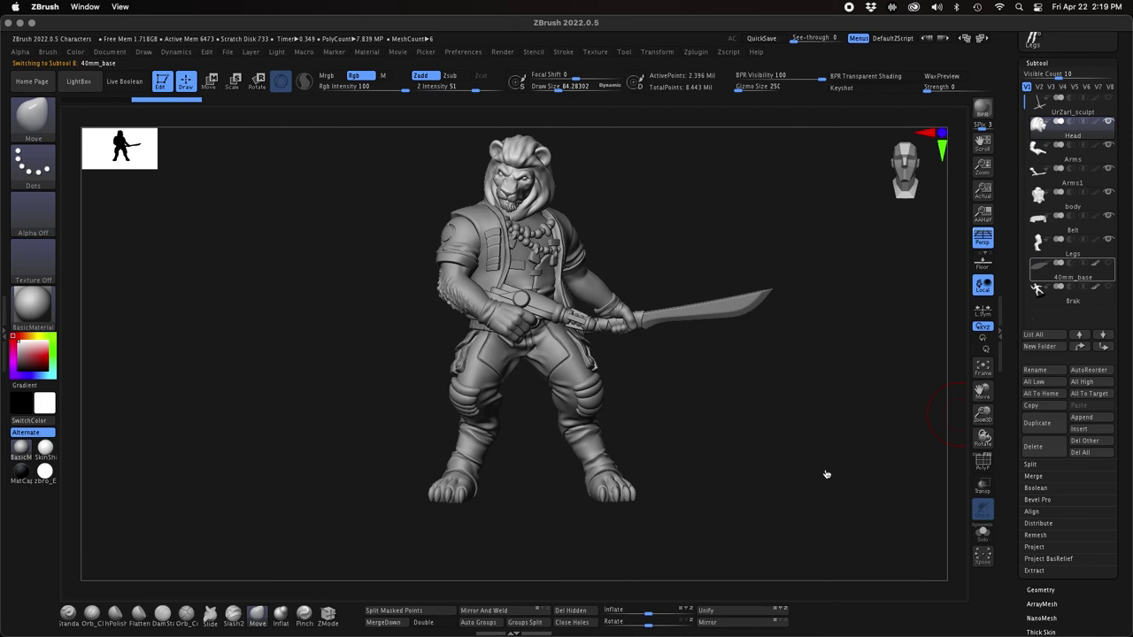
left_click_drag(835, 480, 828, 535)
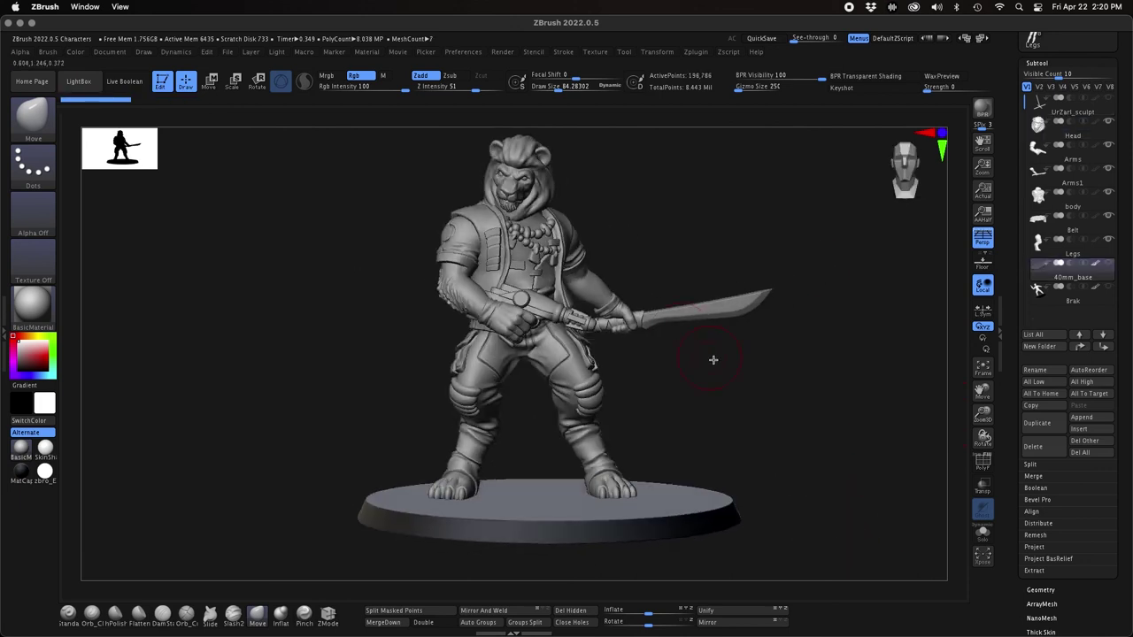
- Select the Arms1 subtool with the upper arm masked, and place the gizmo at the wrist of the sword hand
left_click(1104, 182)
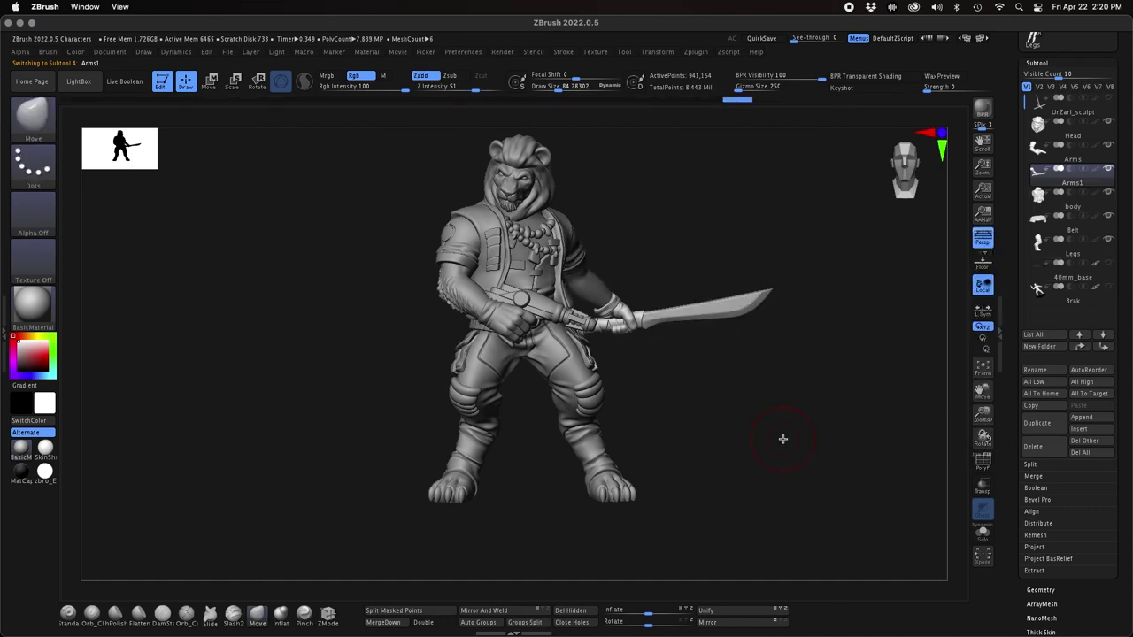
key("w")
left_click_drag(872, 293, 793, 321)
left_click_drag(608, 198, 675, 262, "alt")
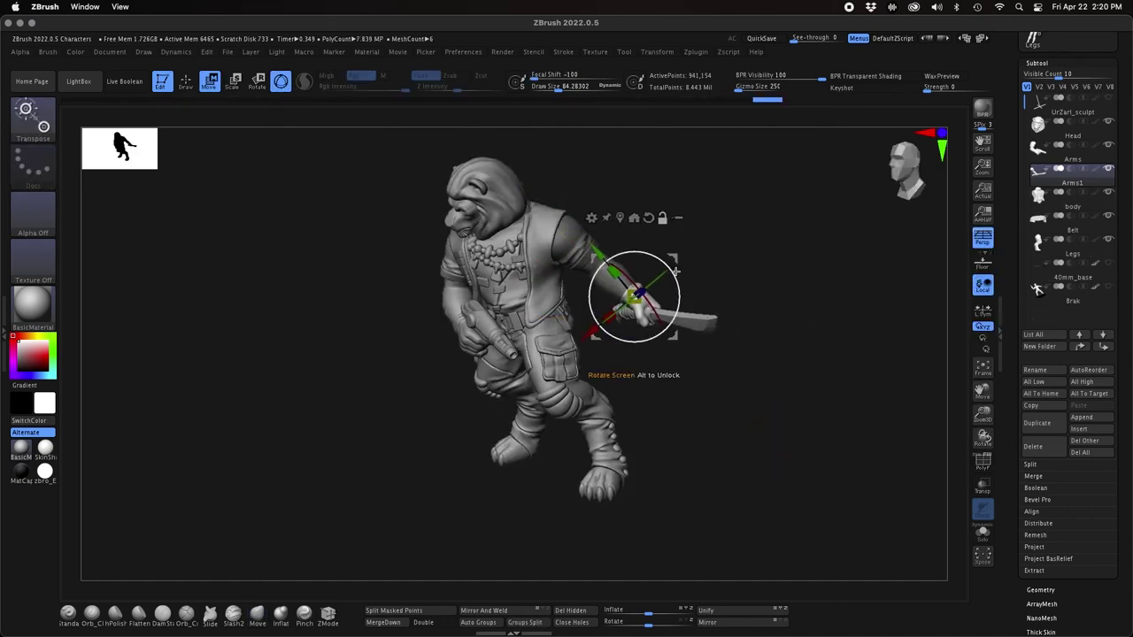
left_click_drag(663, 366, 715, 340)
- Rotate the sword hand about the wrist so that the blade swings downward beside the leg
left_click_drag(650, 266, 626, 358)
left_click_drag(843, 264, 779, 269)
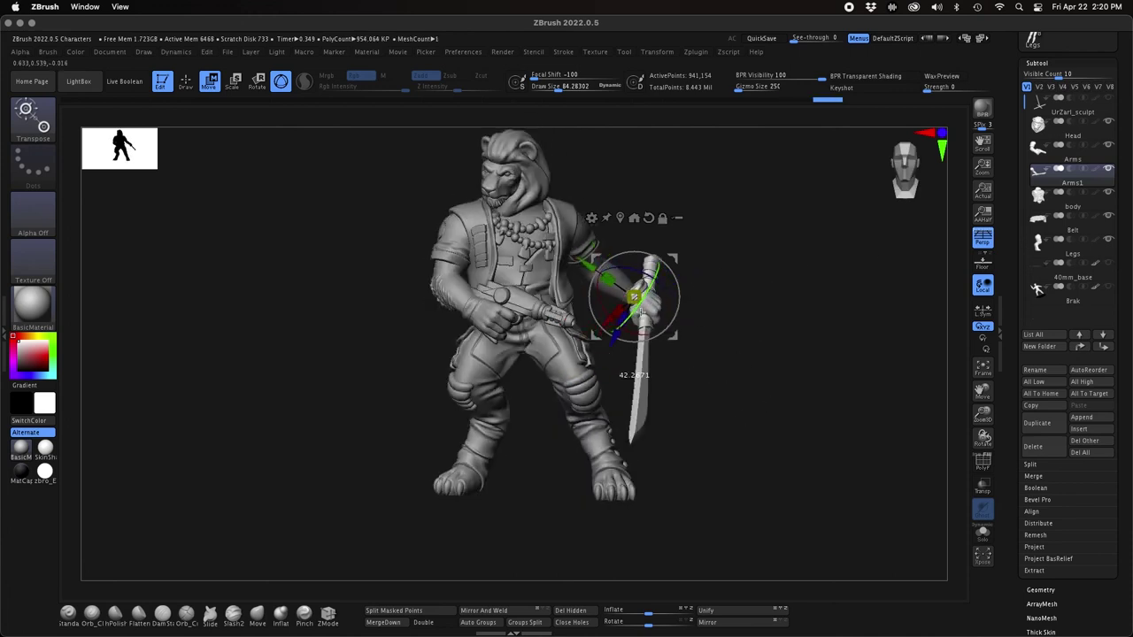
left_click_drag(674, 260, 671, 261)
left_click_drag(876, 354, 844, 415)
left_click_drag(674, 264, 673, 304)
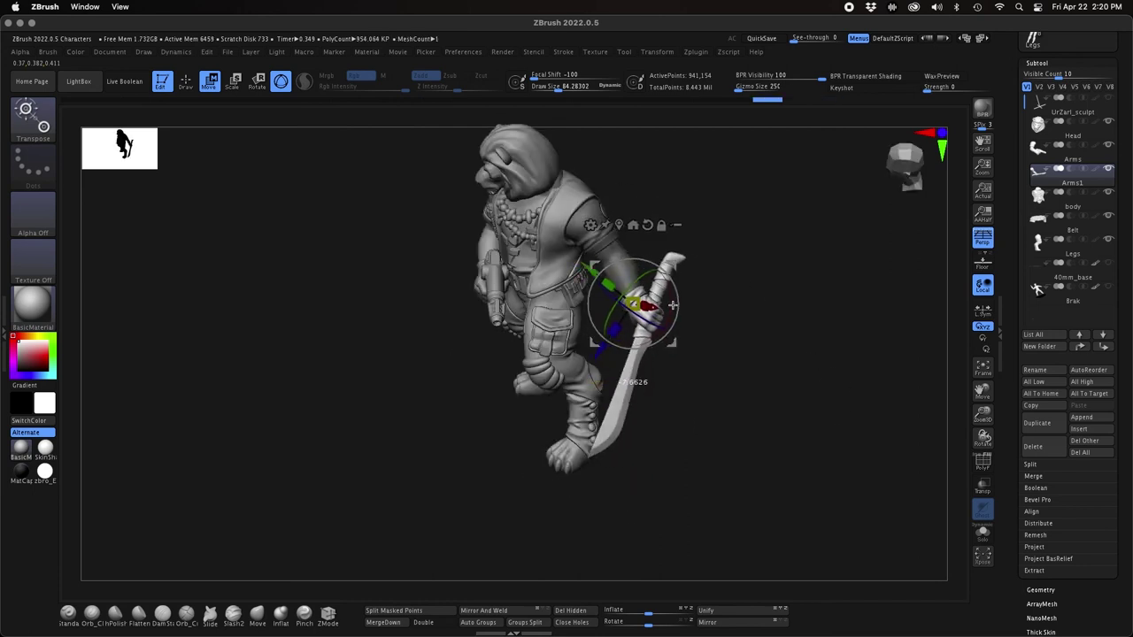
- Keep turning the sword hand at the wrist from several sides until the blade points outward almost horizontally
left_click_drag(712, 387, 758, 384)
left_click_drag(657, 305, 655, 316)
left_click_drag(804, 356, 733, 375)
left_click_drag(678, 294, 677, 310)
left_click_drag(670, 265, 669, 268)
left_click_drag(751, 326, 804, 329)
mouse_move(802, 379)
left_mouse_down()
mouse_move(677, 419)
mouse_move(822, 429)
left_mouse_up()
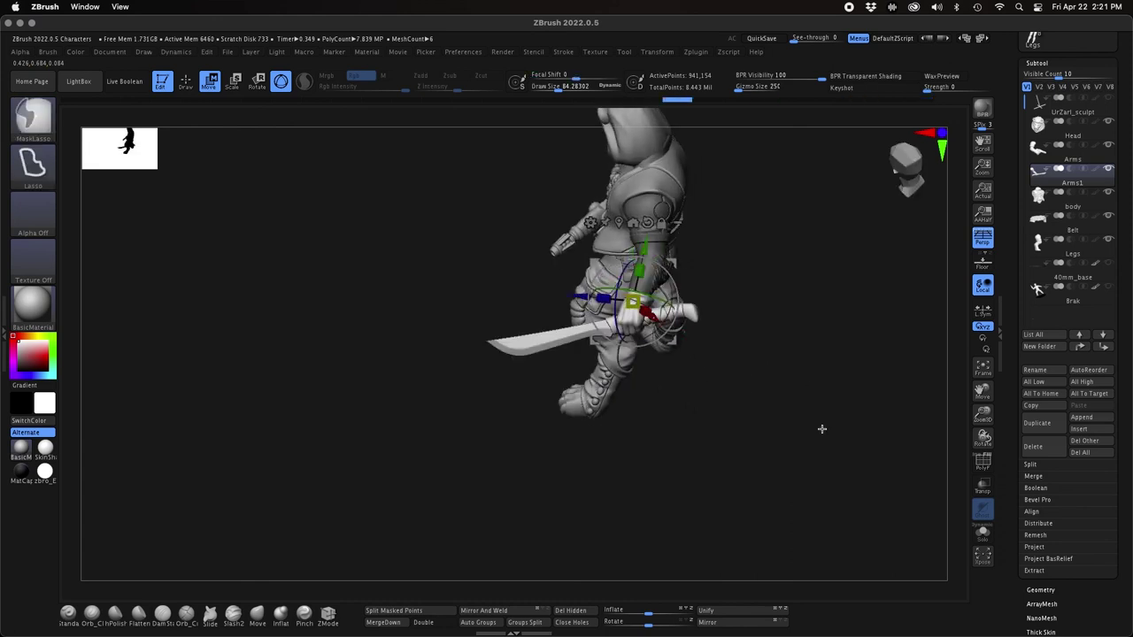
- Clear the mask and rotate the whole sword arm at the shoulder so the blade slopes slightly downward next to the gun
left_click_drag(821, 430, 832, 451)
left_click_drag(748, 248, 653, 257)
left_click_drag(546, 234, 544, 235)
left_click_drag(836, 293, 832, 315)
left_click_drag(621, 198, 622, 199)
left_click_drag(752, 262, 805, 258)
left_click_drag(836, 361, 772, 400)
left_click_drag(615, 202, 614, 202)
mouse_move(819, 266)
left_mouse_down()
mouse_move(705, 276)
mouse_move(839, 280)
mouse_move(823, 283)
left_mouse_up()
mouse_move(769, 380)
left_mouse_down("alt")
mouse_move(847, 392)
mouse_move(767, 445)
mouse_move(800, 440)
mouse_move(824, 457)
mouse_move(820, 494)
mouse_move(767, 493)
mouse_move(847, 493)
mouse_move(673, 470)
mouse_move(771, 496)
mouse_move(779, 473)
mouse_move(841, 475)
mouse_move(726, 475)
mouse_move(771, 451)
mouse_move(809, 454)
mouse_move(774, 464)
mouse_move(880, 449)
mouse_move(886, 425)
mouse_move(837, 460)
mouse_move(839, 440)
left_mouse_up("alt")
- Return to Draw mode, turn off perspective and show the 40mm_base subtool beneath the feet
key("q")
left_click(984, 238)
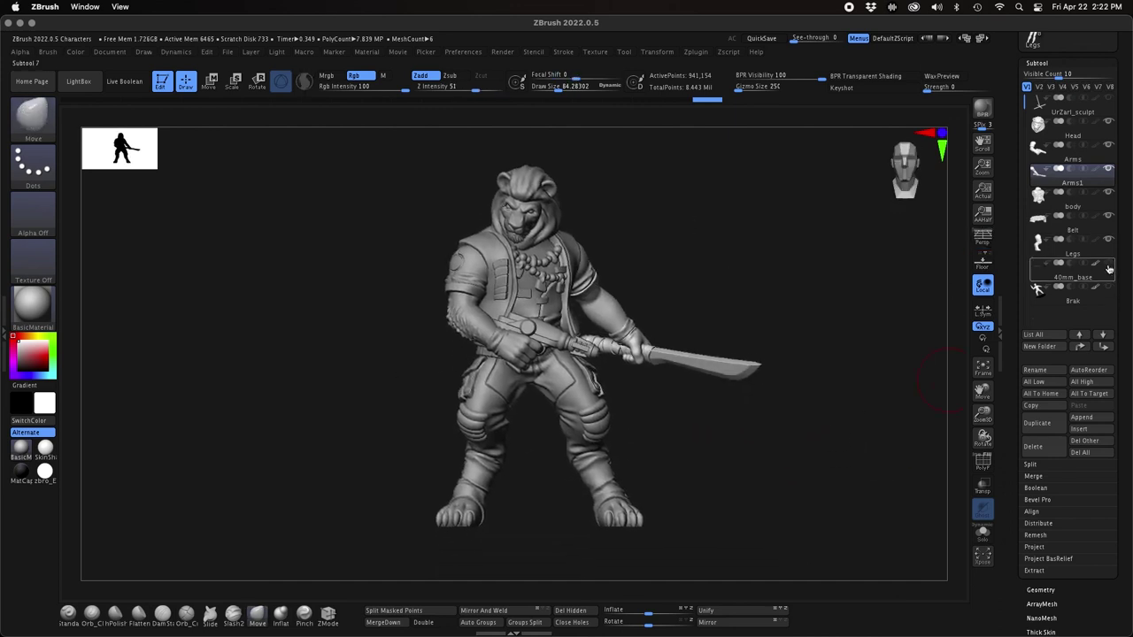
left_click(1111, 266)
mouse_move(817, 484)
left_mouse_down()
mouse_move(846, 484)
mouse_move(820, 481)
left_mouse_up()
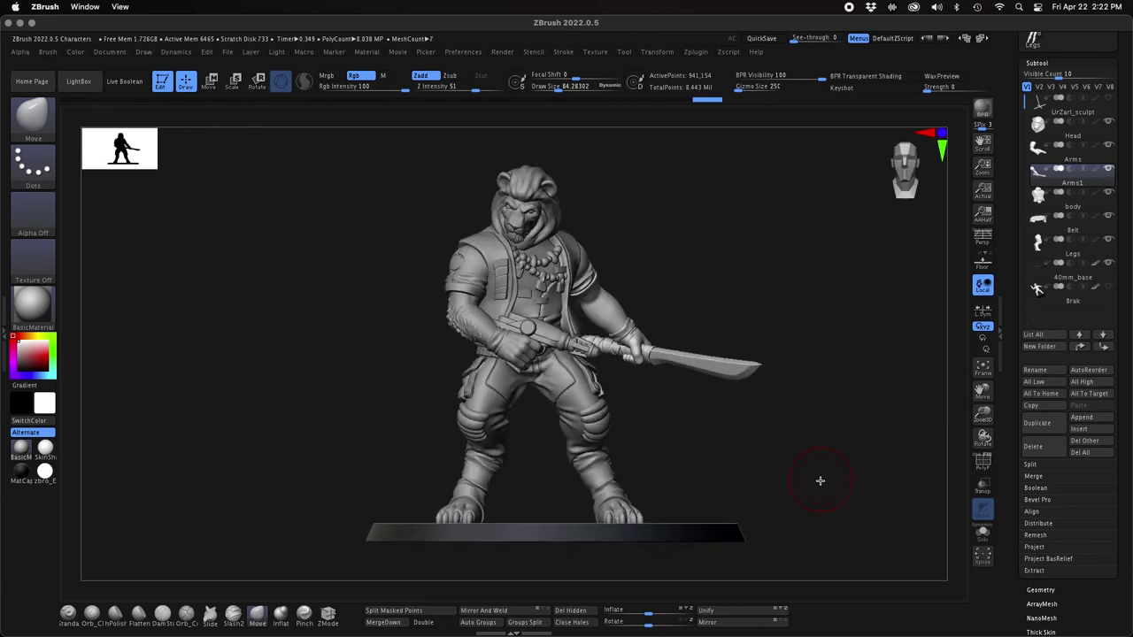
- Select the Legs subtool, place the gizmo at the feet, and adjust the whole figure's height and rotation over the base
left_click(1092, 263)
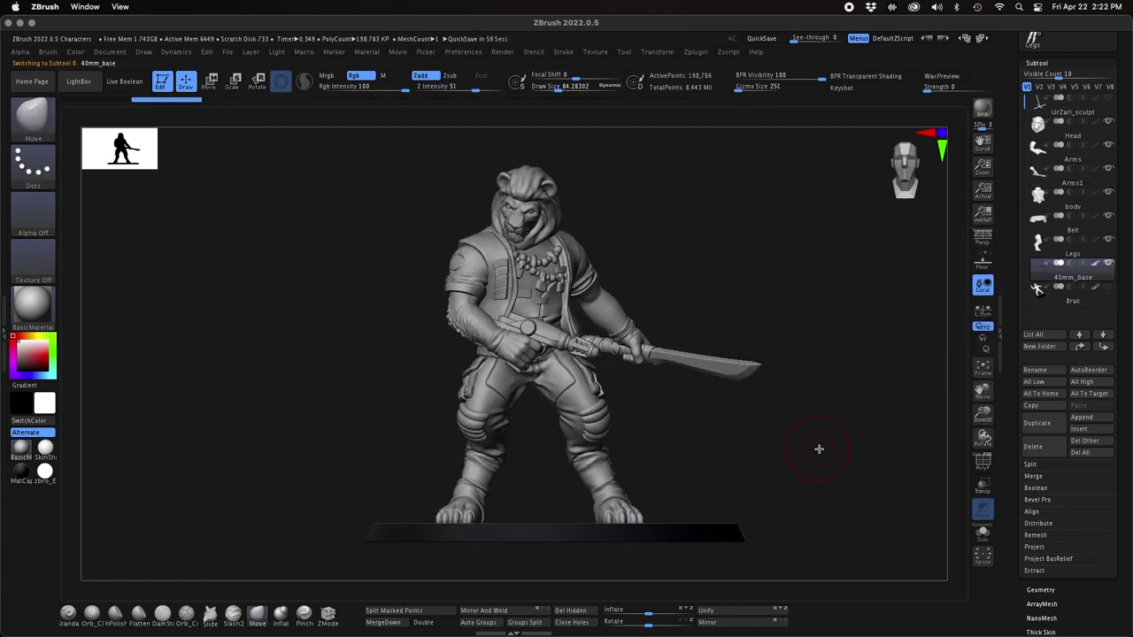
key("w")
left_click(522, 448)
left_click_drag(542, 362, 544, 466, "alt")
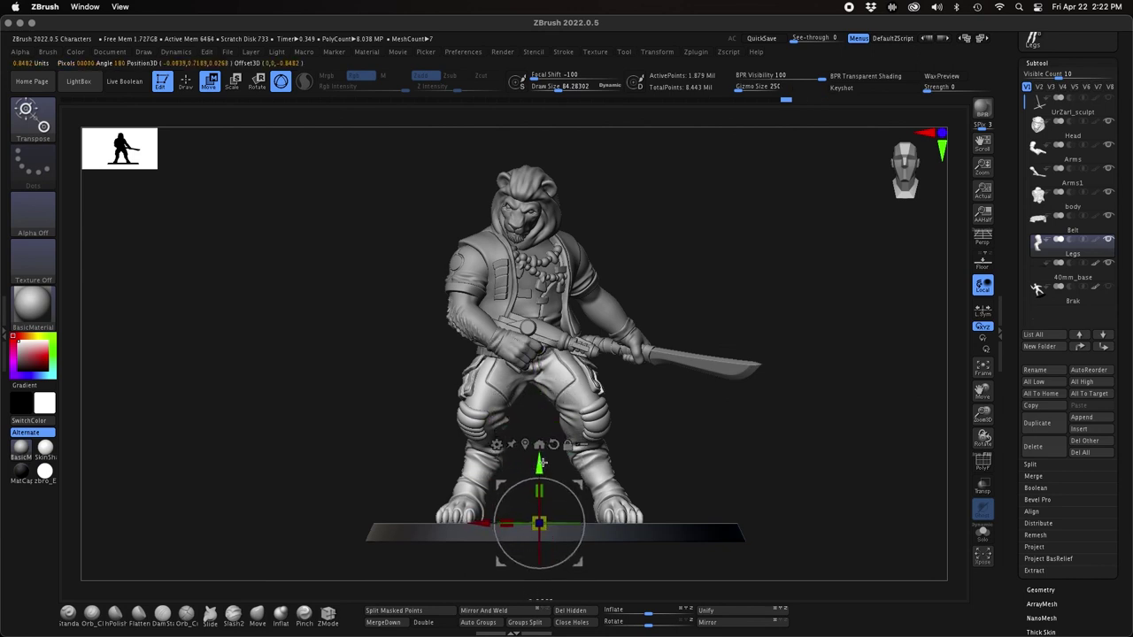
key("super+z")
left_click_drag(539, 470, 537, 467)
left_click_drag(579, 519, 565, 521)
- Examine the figure's silhouette and stance on the base at a smaller scale in Draw mode
mouse_move(833, 484)
left_mouse_down()
mouse_move(787, 486)
mouse_move(845, 516)
left_mouse_up()
key("q")
mouse_move(982, 415)
left_mouse_down()
mouse_move(954, 404)
mouse_move(983, 431)
mouse_move(949, 403)
left_mouse_up()
mouse_move(625, 423)
left_mouse_down("ctrl")
mouse_move(364, 417)
mouse_move(368, 430)
left_mouse_up("ctrl")
left_click_drag(982, 414, 1034, 532)
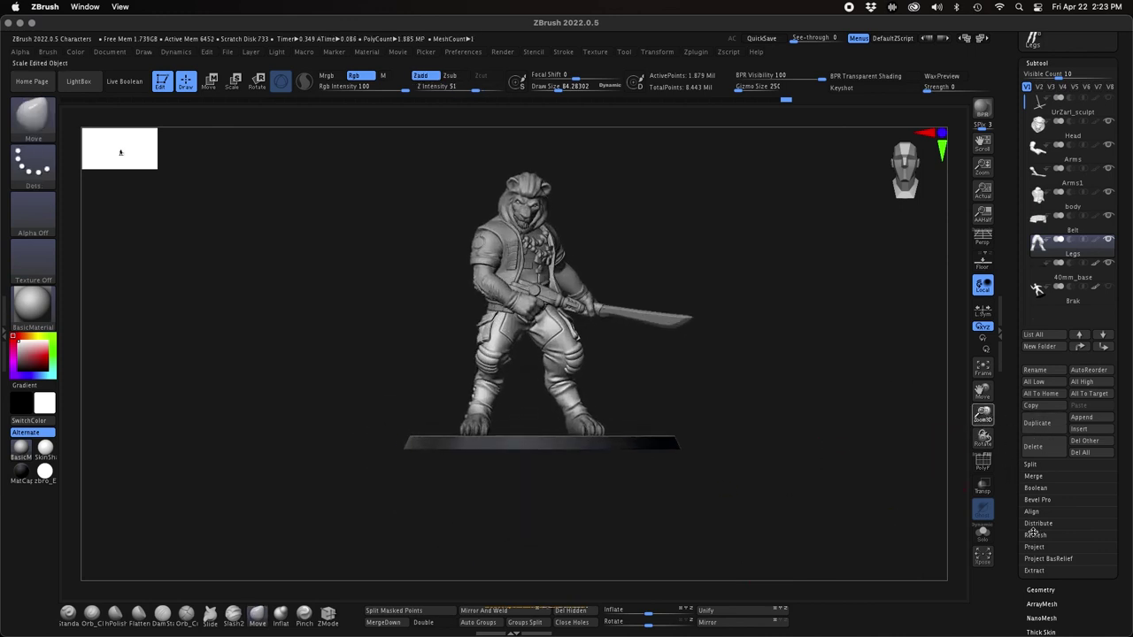
left_click_drag(801, 445, 817, 502, "alt")
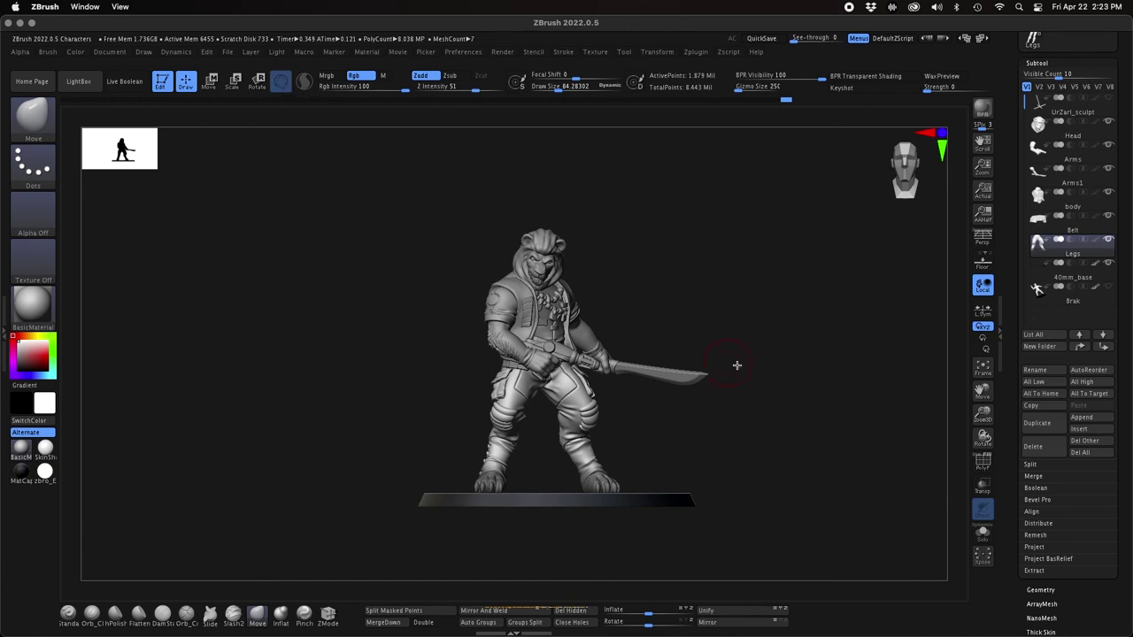
key("w")
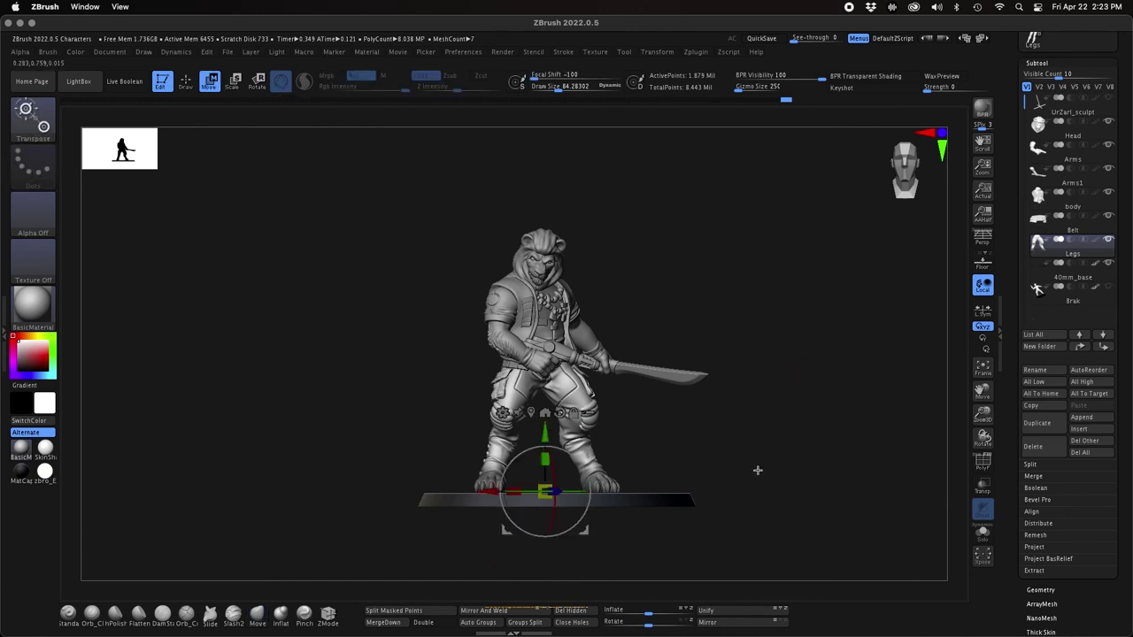
key("q")
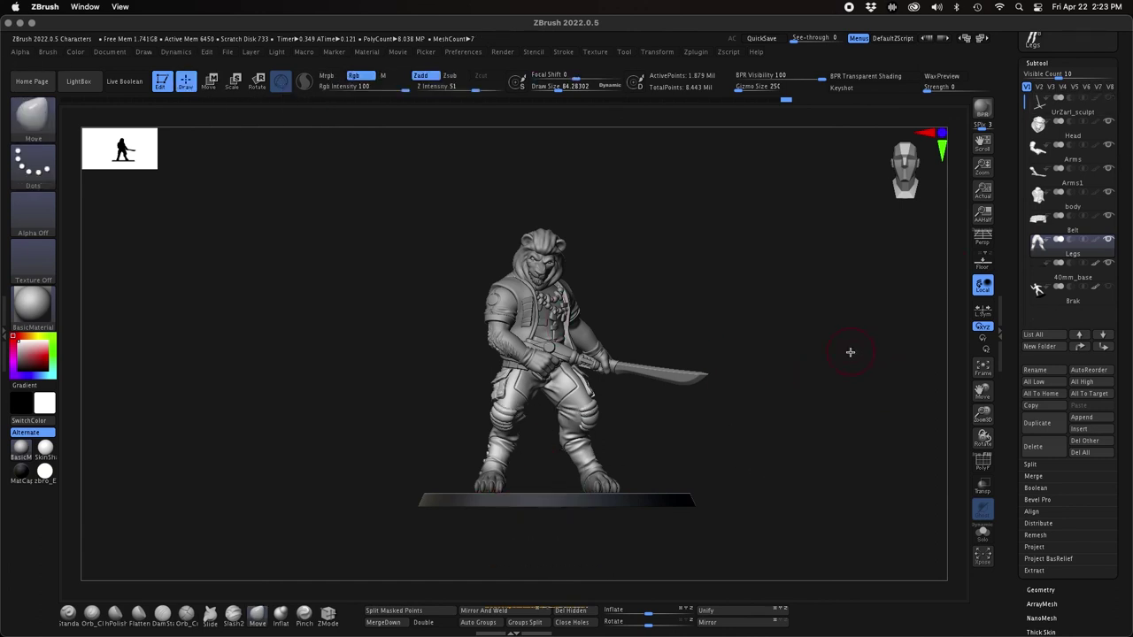
mouse_move(850, 351)
left_mouse_down()
mouse_move(797, 360)
mouse_move(918, 354)
mouse_move(846, 355)
left_mouse_up()
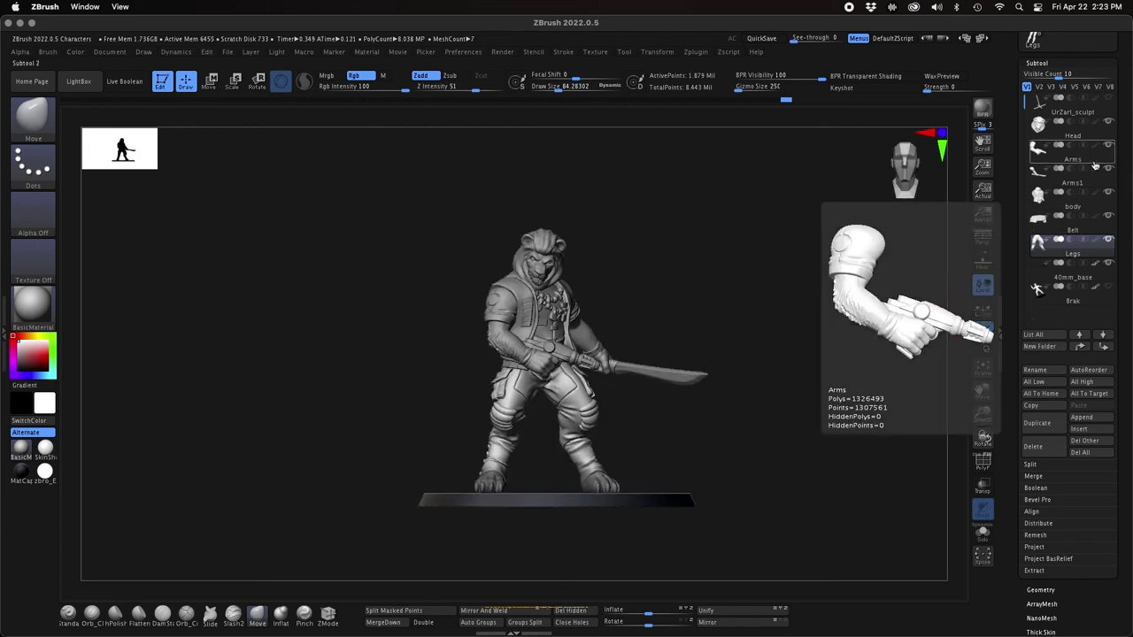
- Select the Head subtool and merge down the Arms, Arms1, body, Belt and Legs subtools into it
left_click(1072, 131)
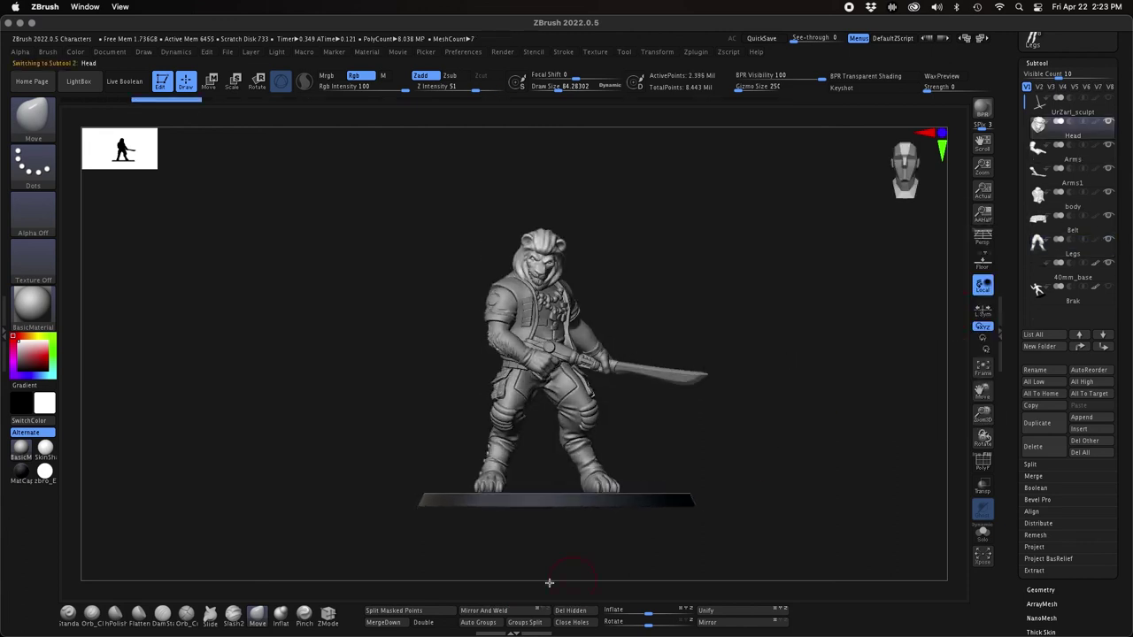
left_click(389, 625)
left_click(390, 625)
left_click(390, 625)
left_click(383, 623)
left_click(390, 623)
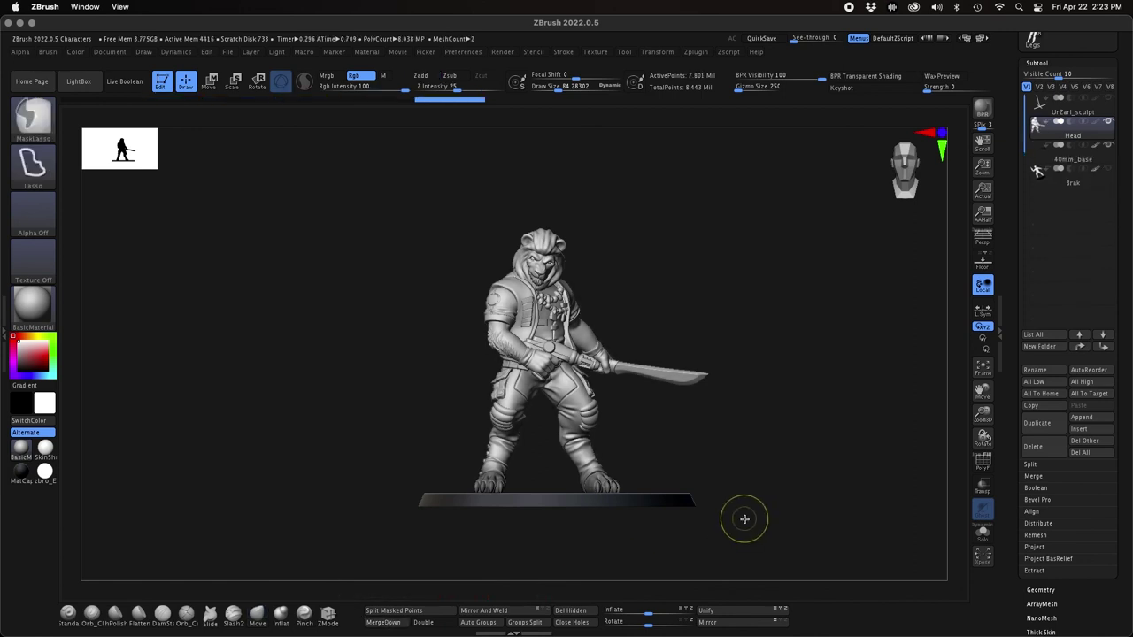
- Draw a transpose line from the base up to the head and shift the merged figure's upper body slightly sideways
key("w")
key("y")
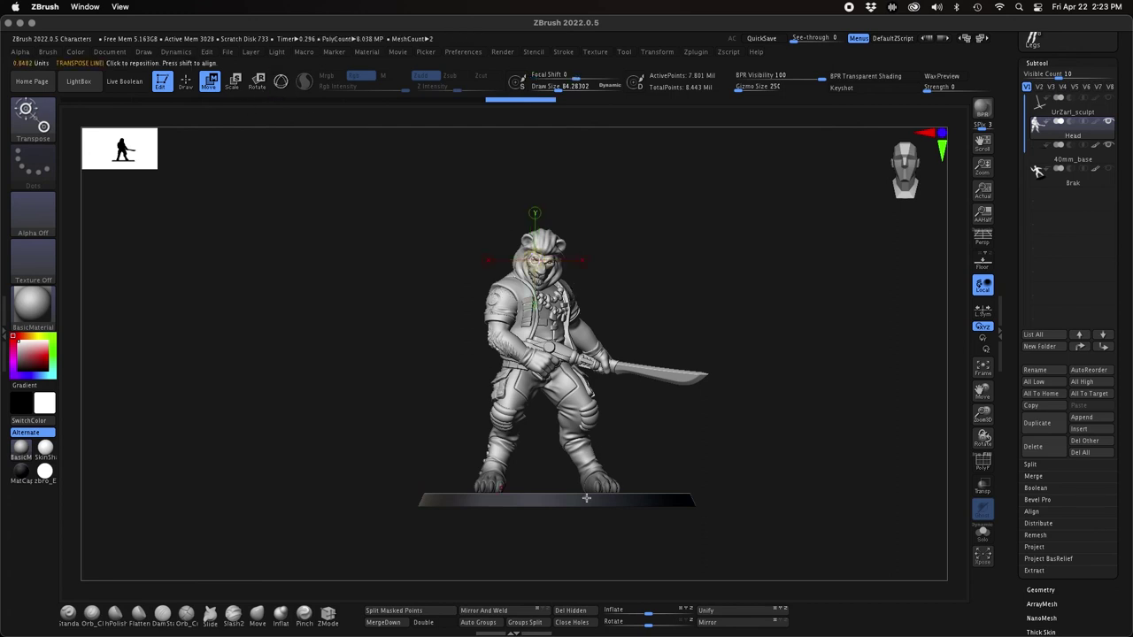
mouse_move(556, 493)
left_mouse_down()
mouse_move(549, 212)
mouse_move(545, 236)
left_mouse_up()
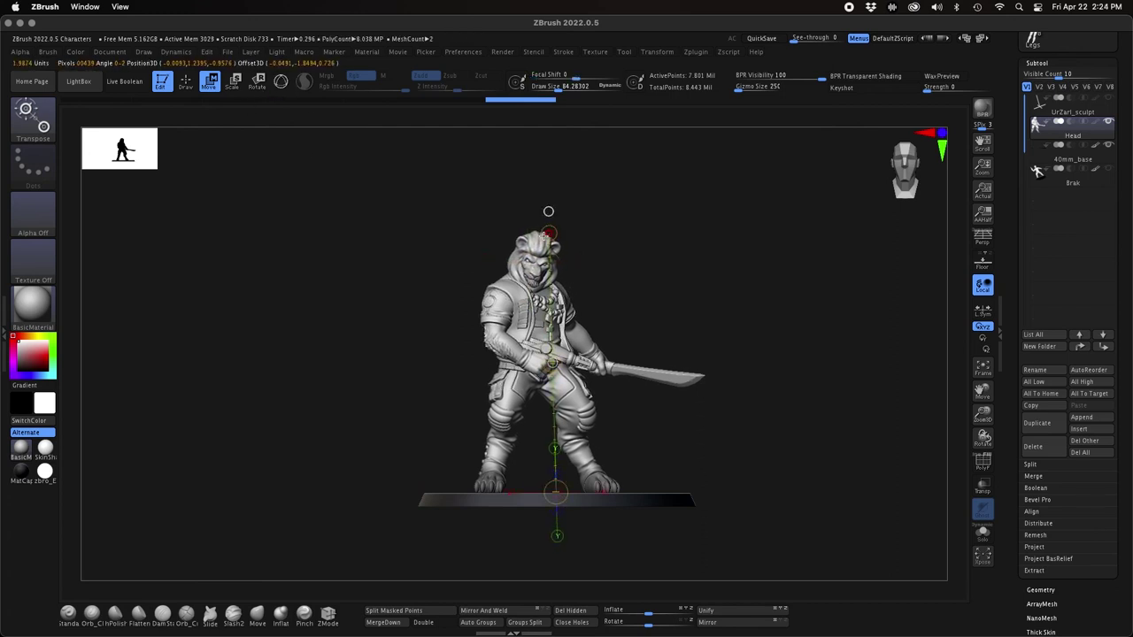
left_click_drag(552, 363, 554, 363)
- Reposition the transpose line along the figure in side view, lean the upper body slightly backward, and return to Draw mode
left_click_drag(765, 479, 751, 477)
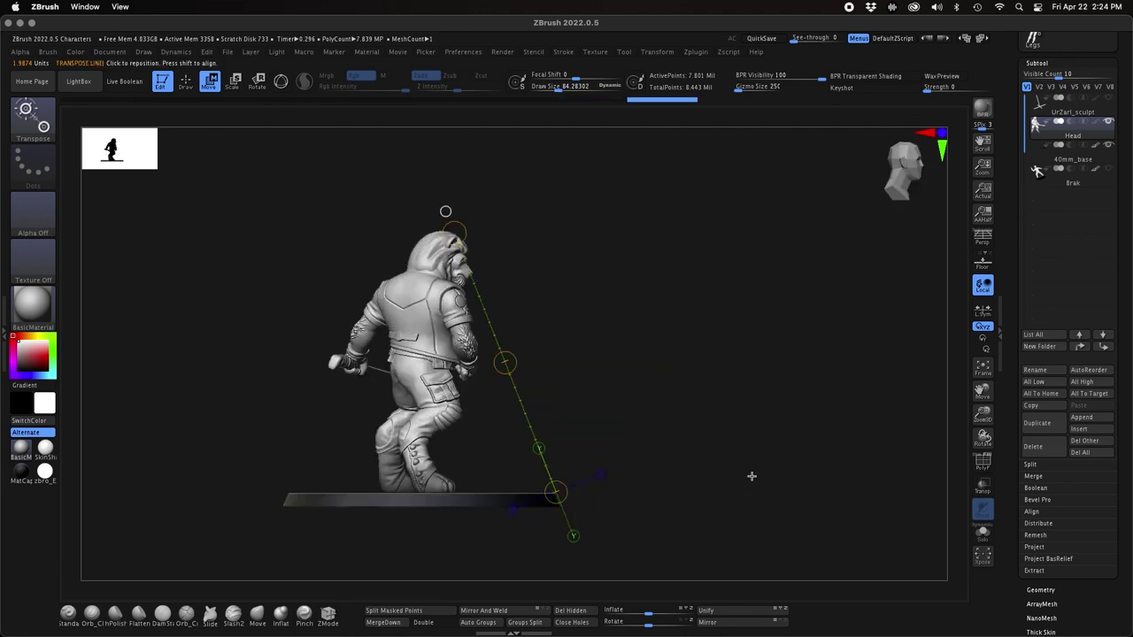
left_click_drag(568, 495, 434, 494)
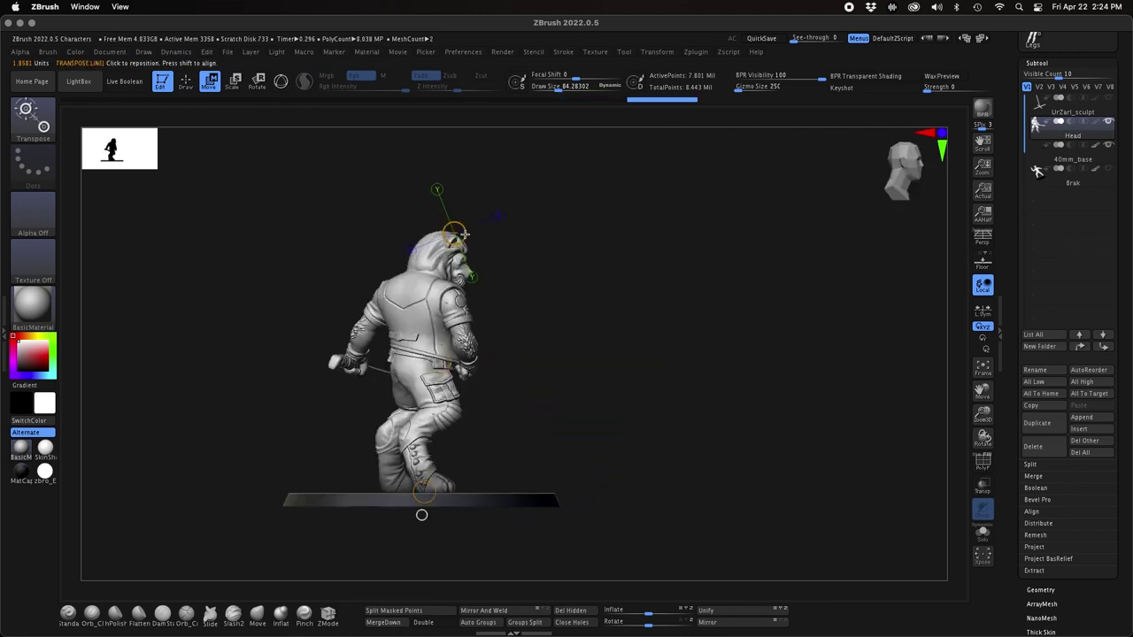
left_click_drag(460, 224, 422, 232)
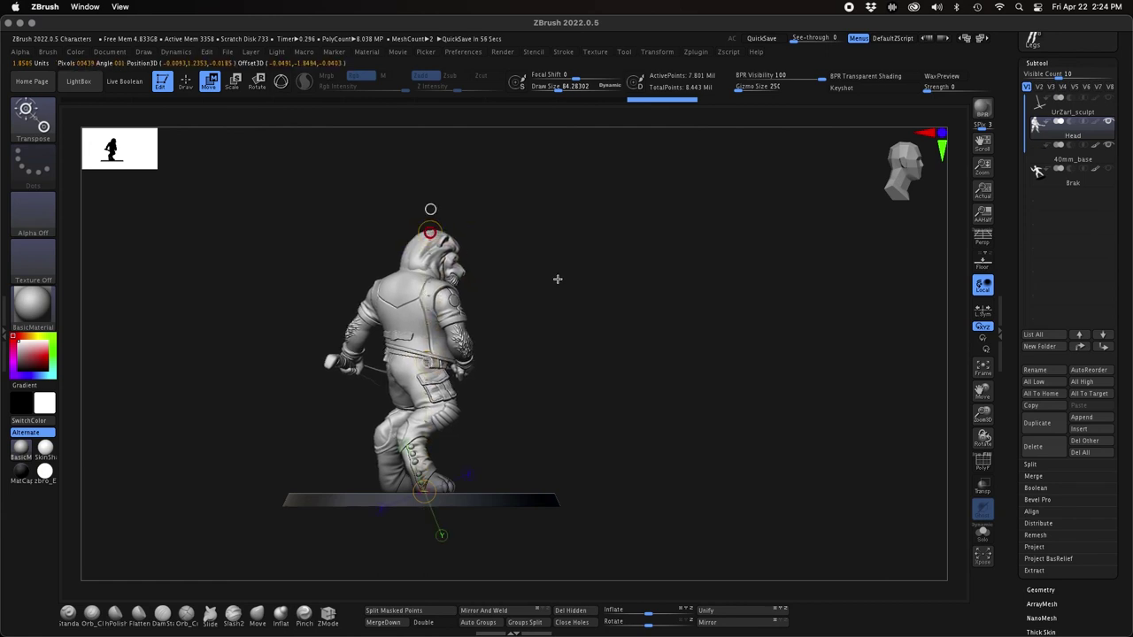
left_click_drag(640, 339, 611, 364)
key("q")
- Turn on perspective and examine the merged figure on its round base from all around and close up
mouse_move(650, 467)
left_mouse_down("alt")
mouse_move(703, 469)
mouse_move(710, 457)
left_mouse_up("alt")
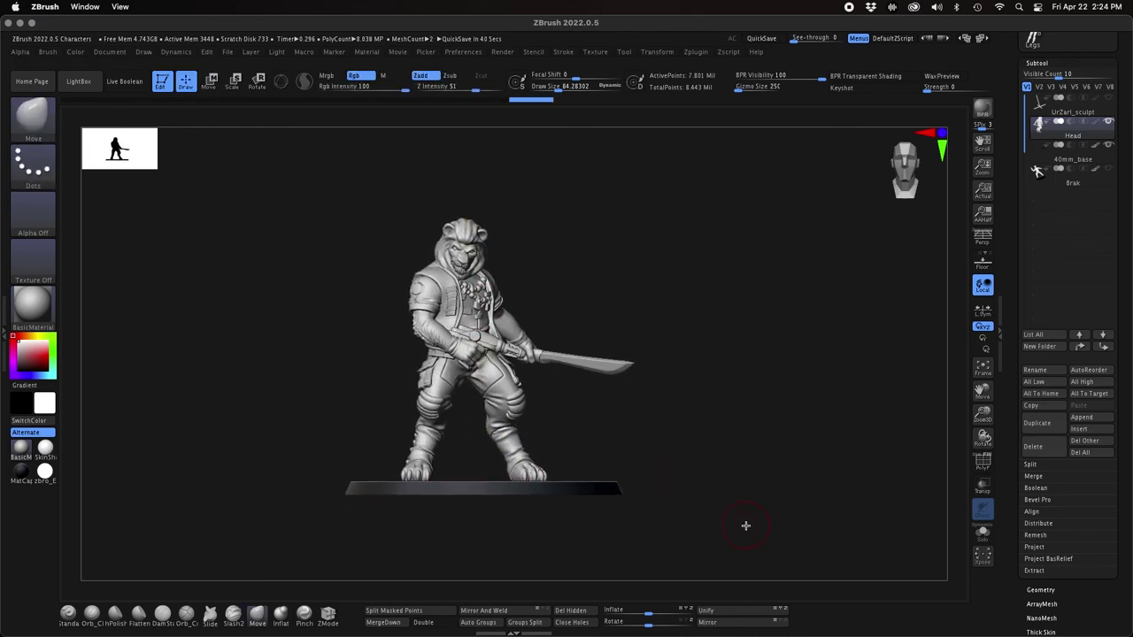
left_click_drag(644, 542, 746, 537)
left_click_drag(559, 544, 711, 542)
left_click(982, 237)
left_click_drag(790, 496, 816, 515)
left_click_drag(567, 568, 692, 560)
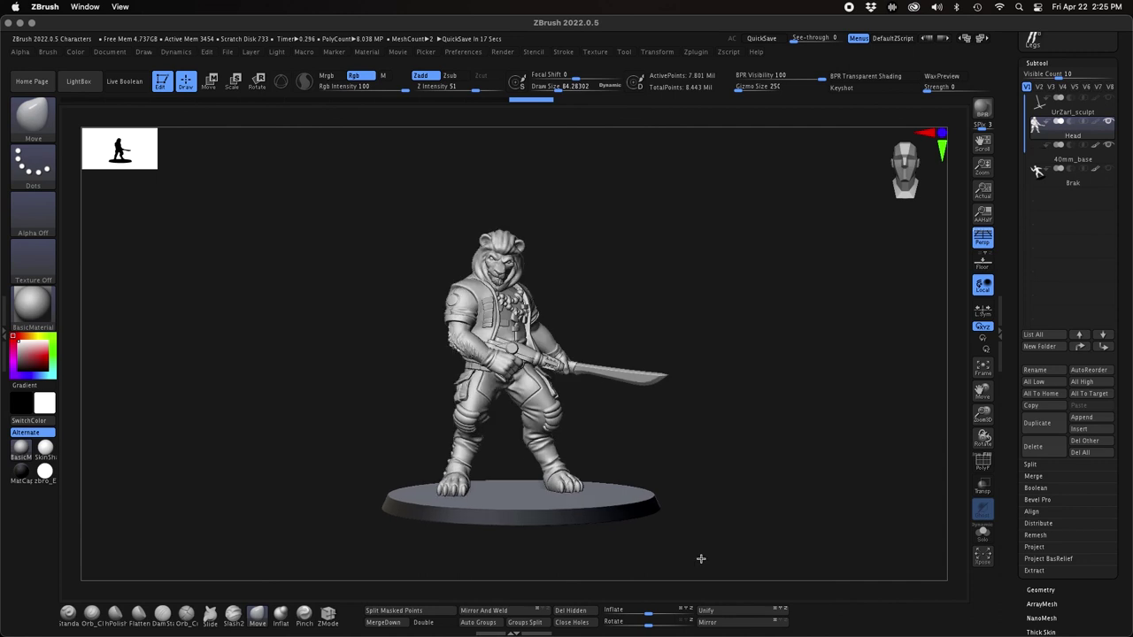
left_click_drag(764, 561, 718, 556)
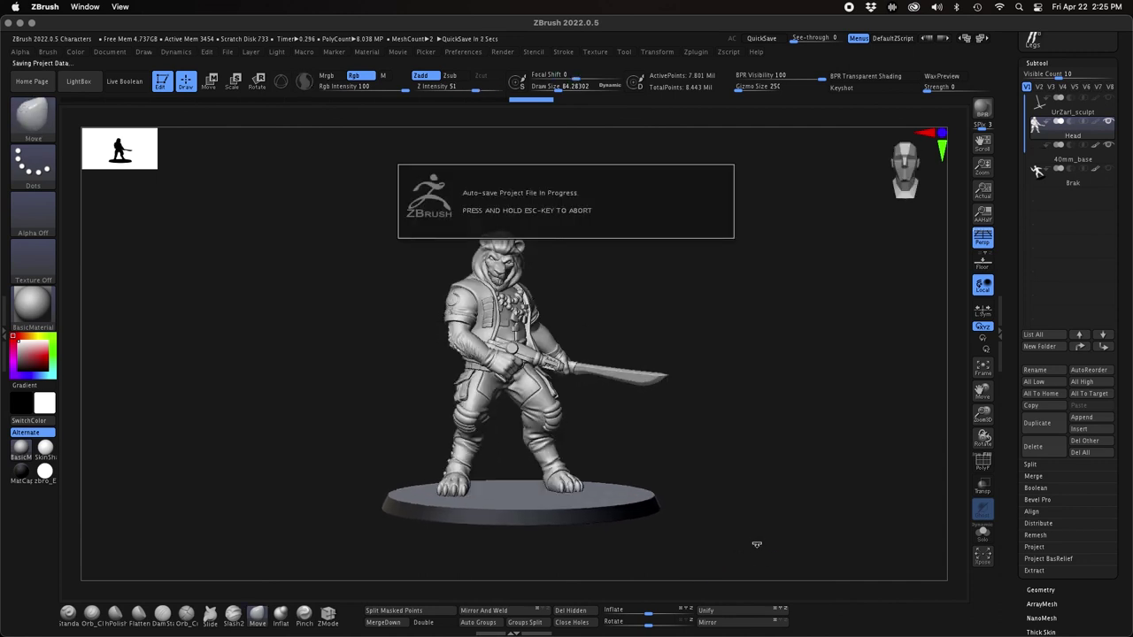
left_click_drag(983, 415, 990, 431)
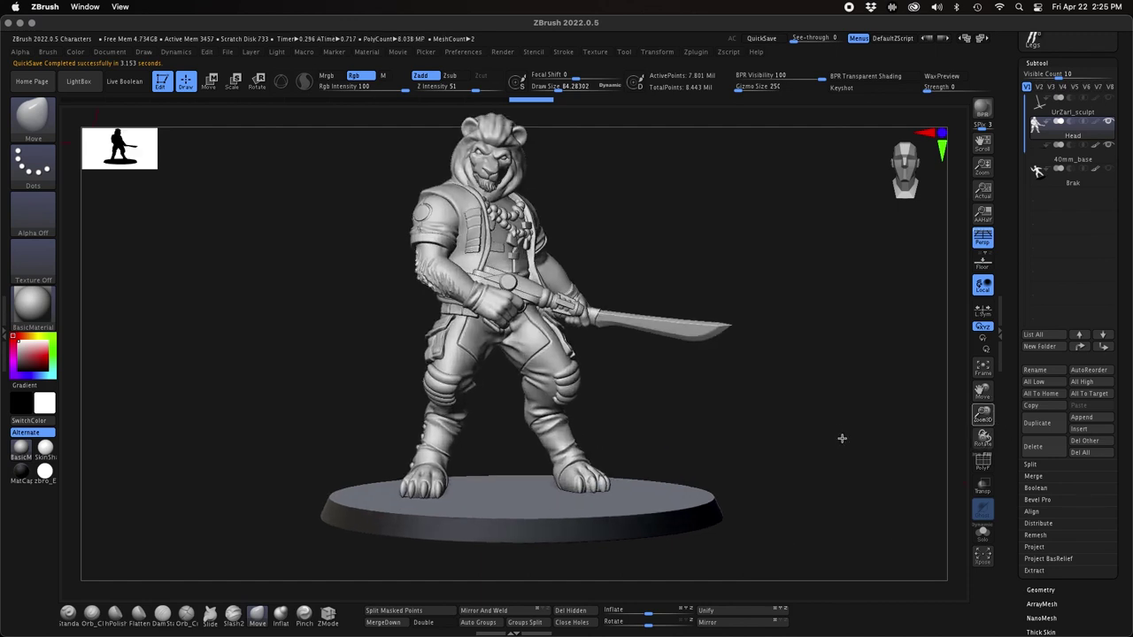
left_click_drag(837, 434, 848, 450, "alt")
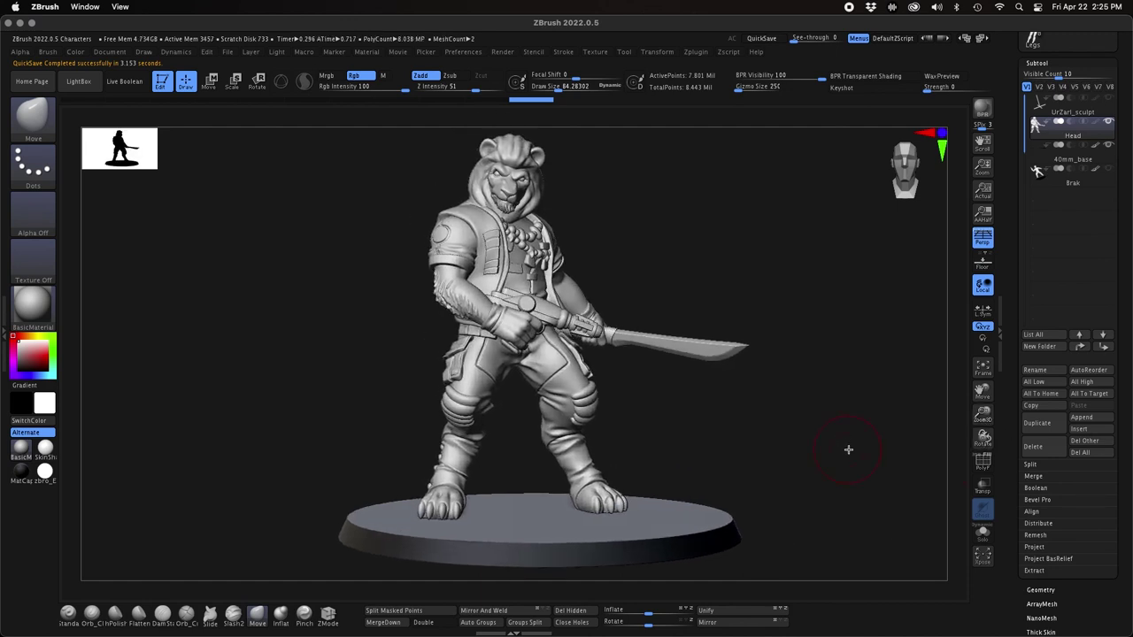